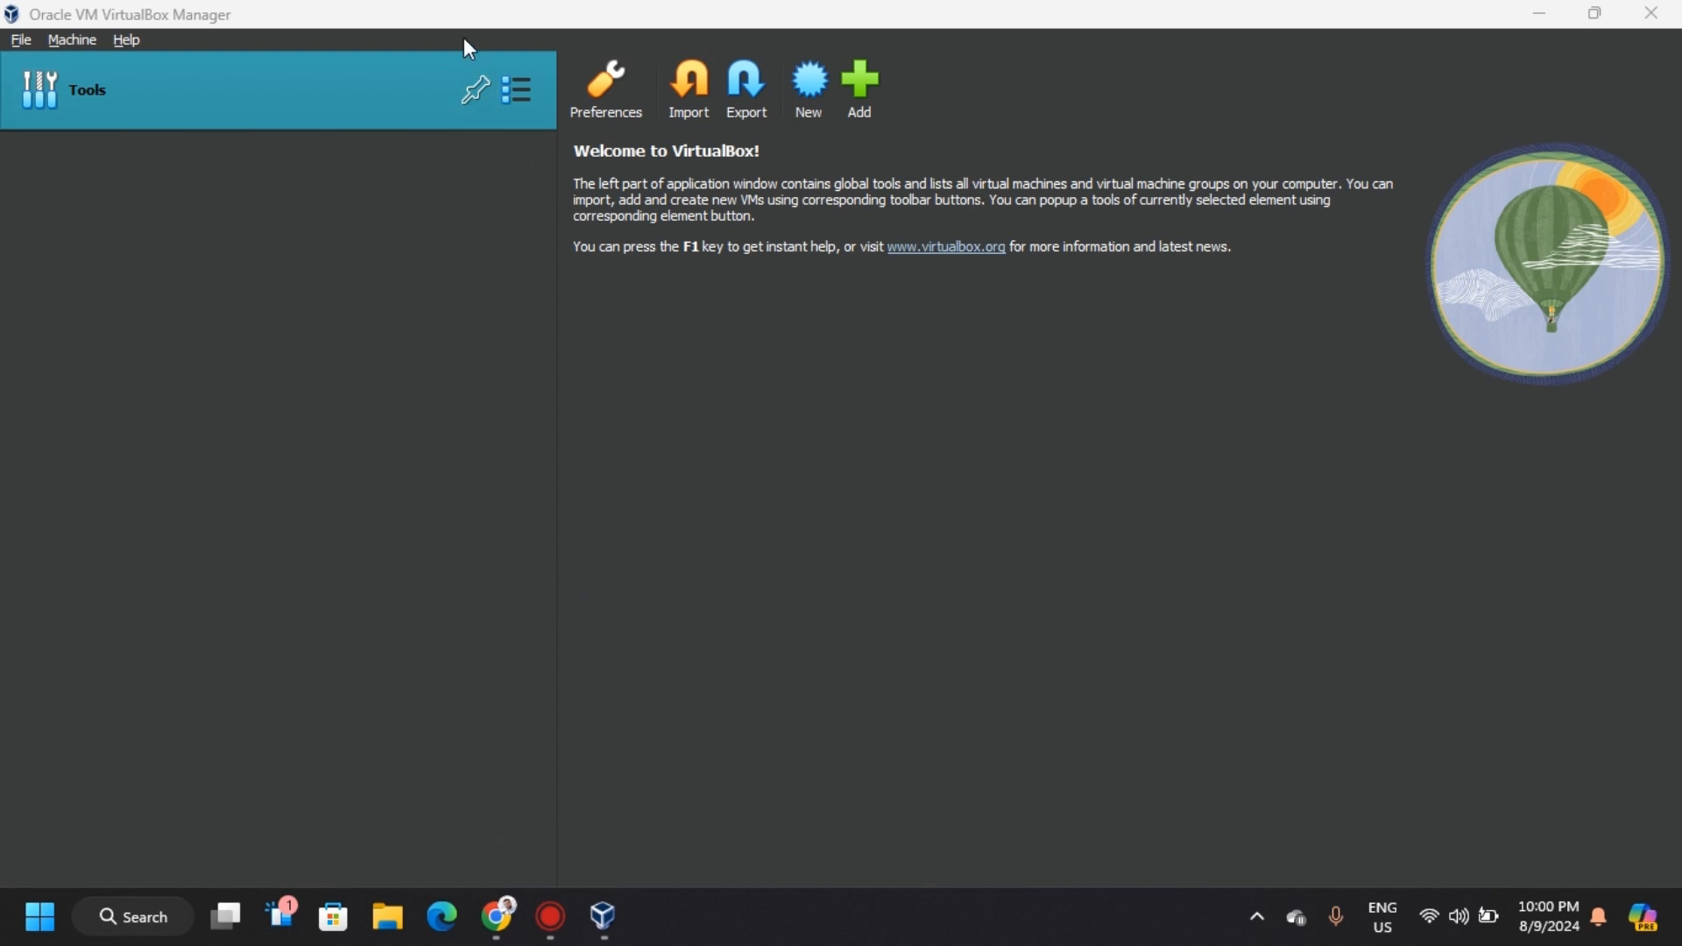
- View VirtualBox's About information to check the installed version, and close it
left_click(129, 39)
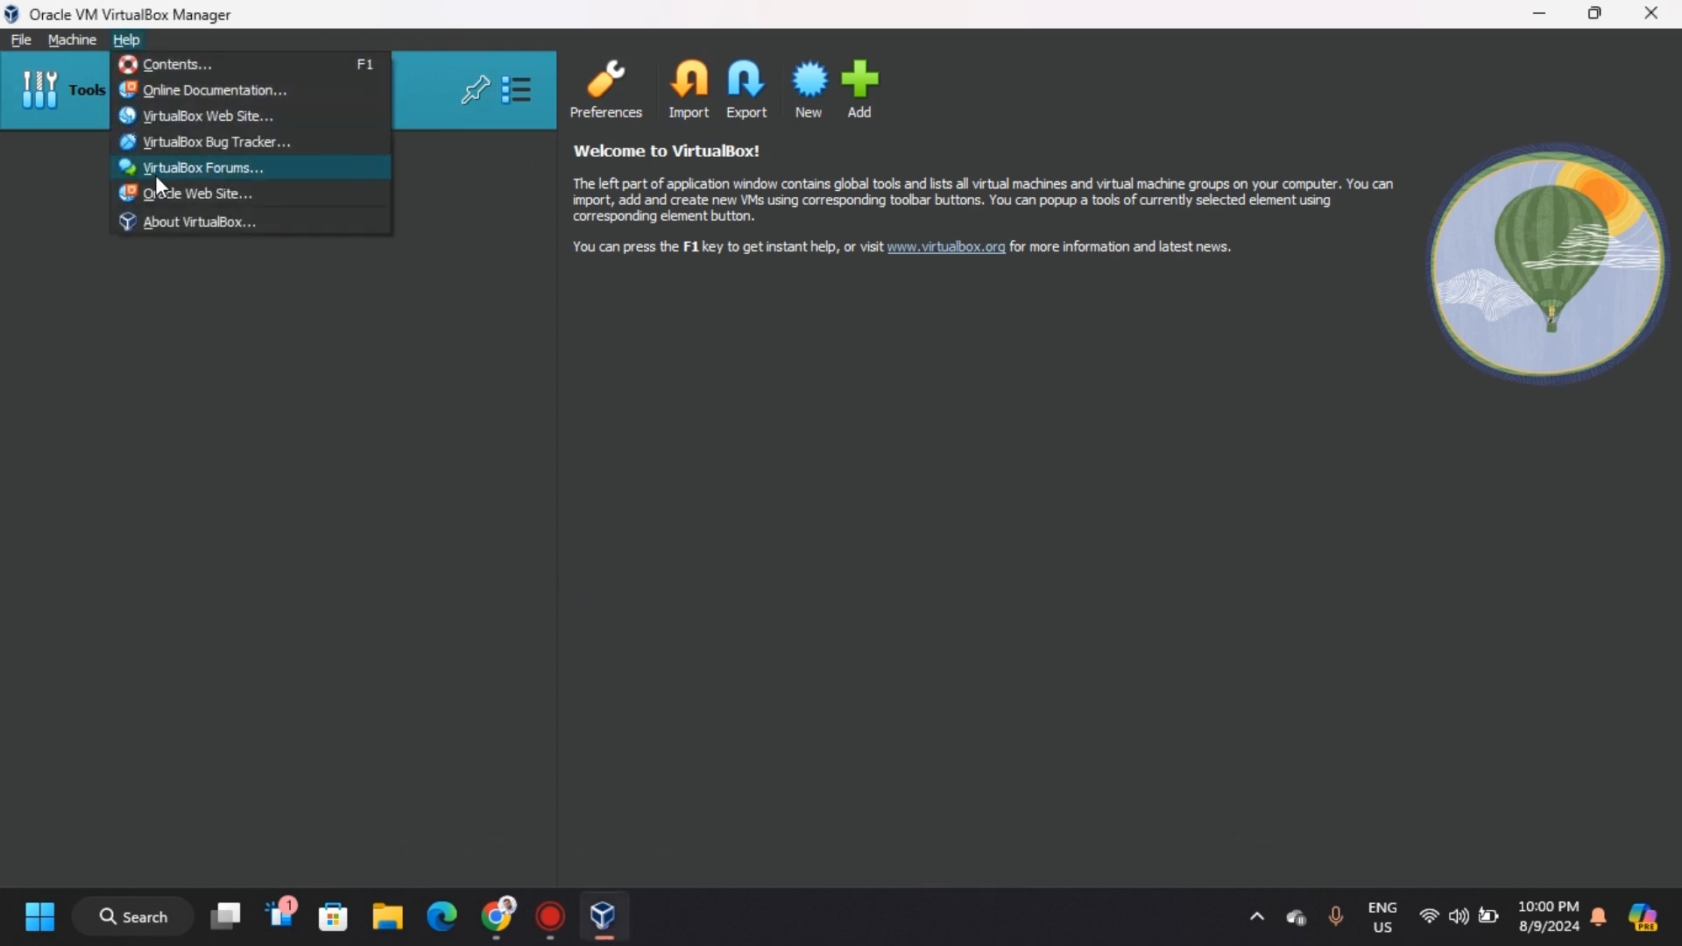
left_click(184, 224)
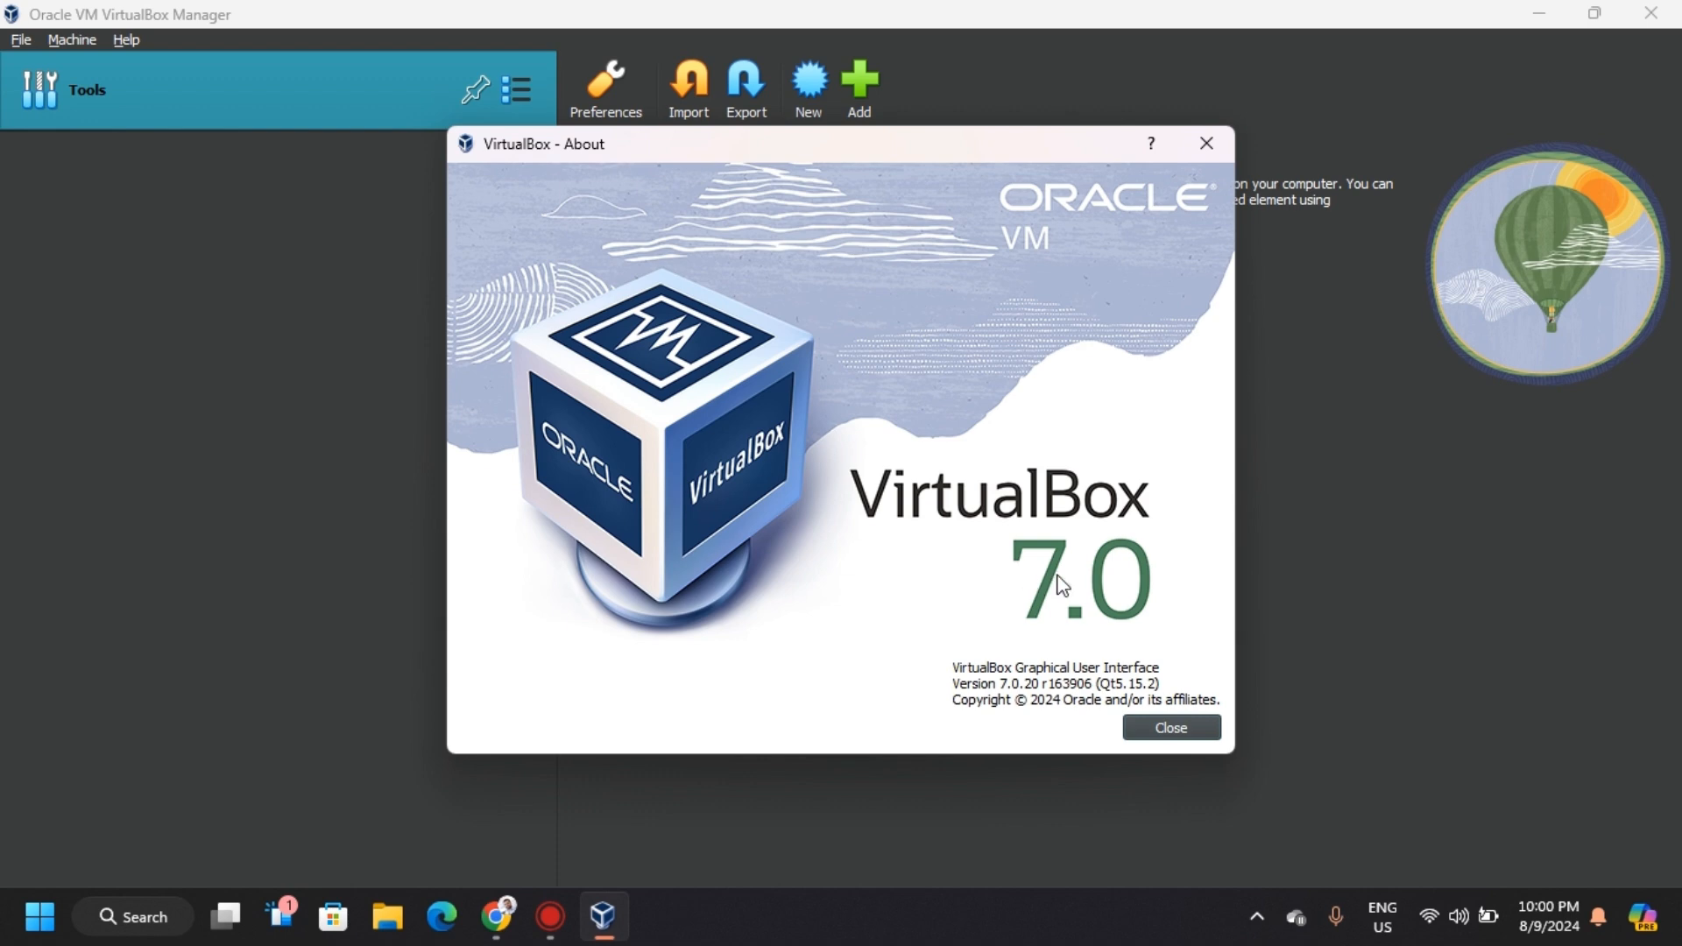
left_click(1174, 734)
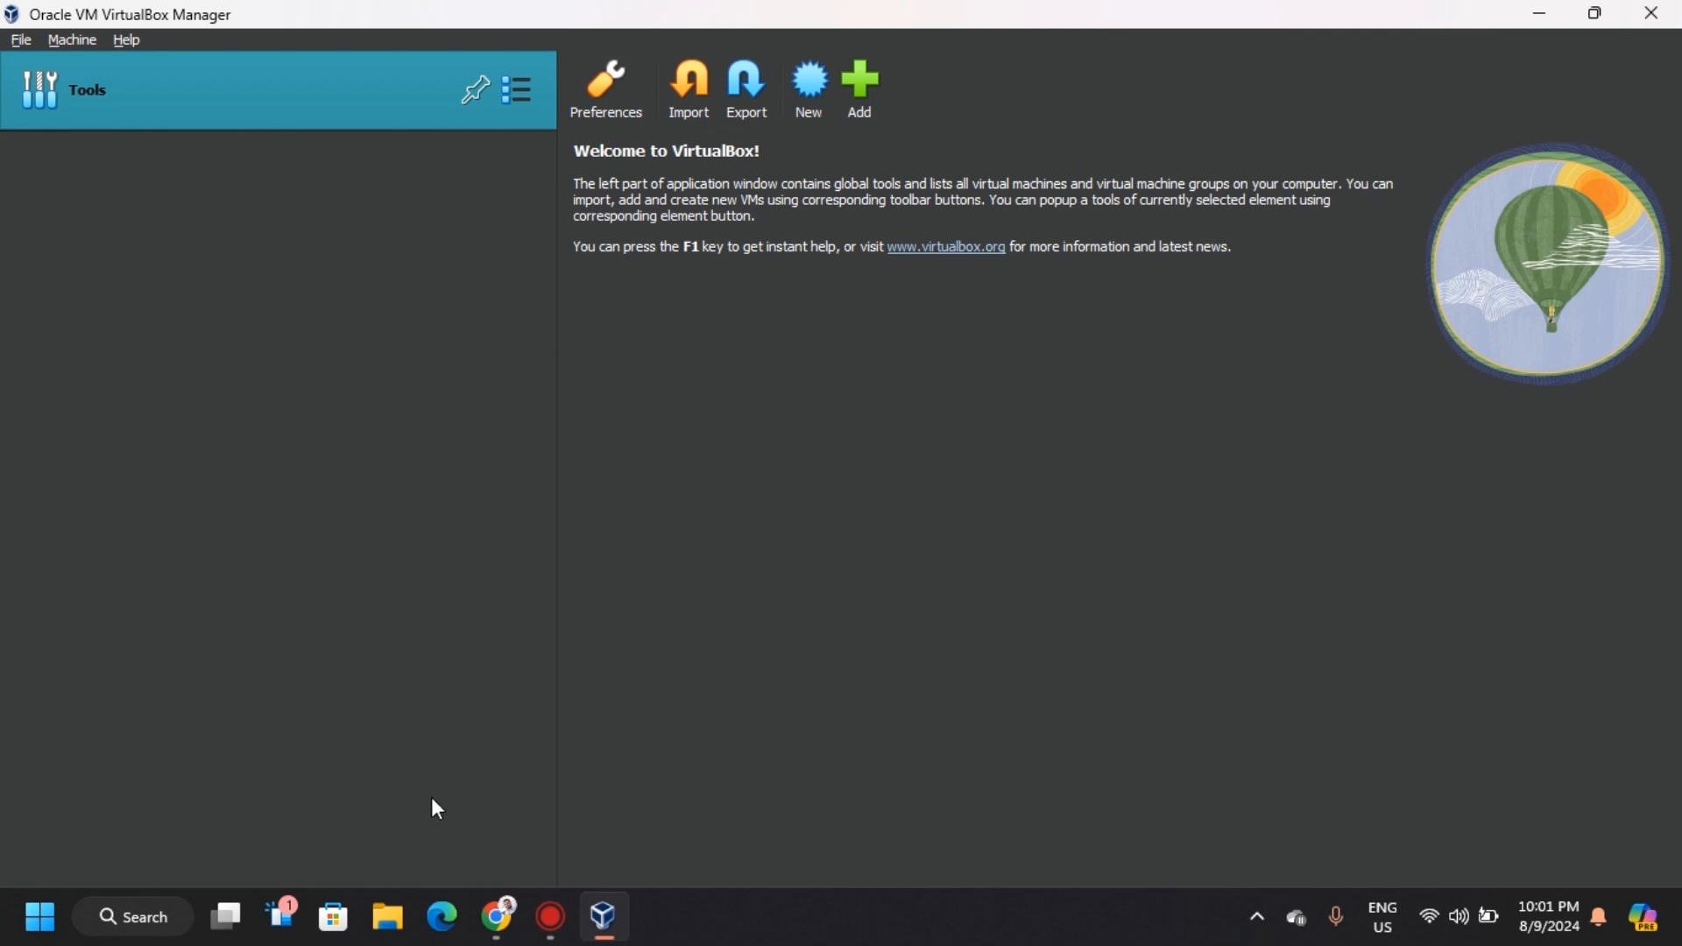
- Switch to Chrome, search Google for "ubuntu server download" and open Ubuntu's Get Ubuntu Server page
left_click(490, 927)
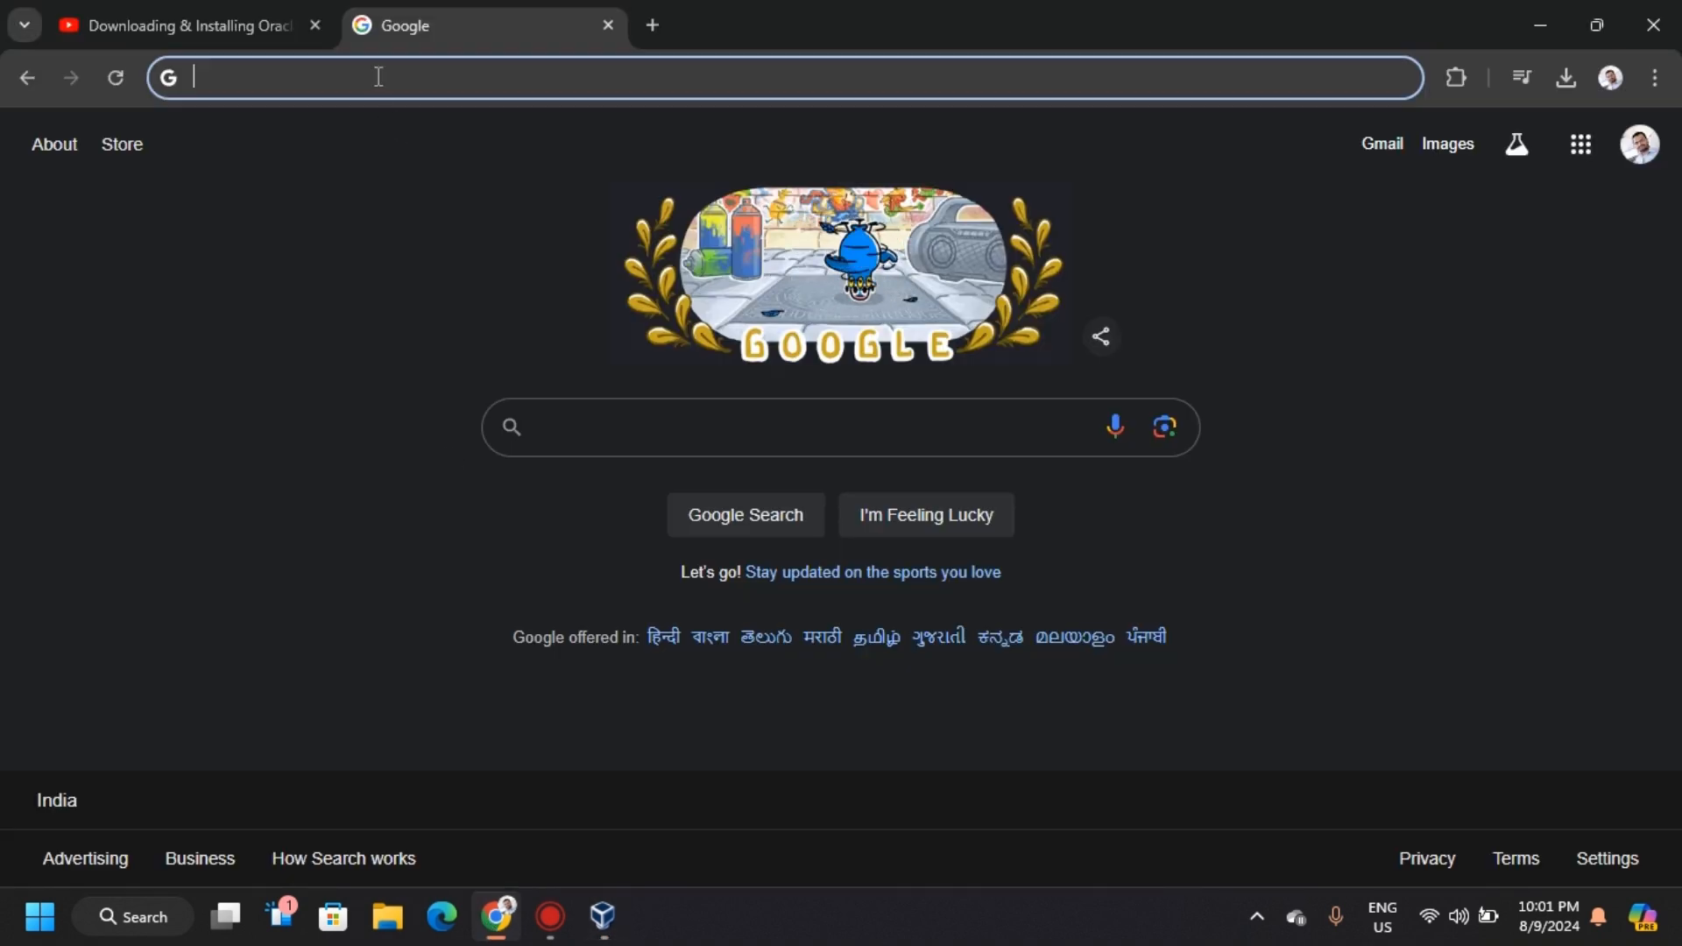
type("ubuntu s")
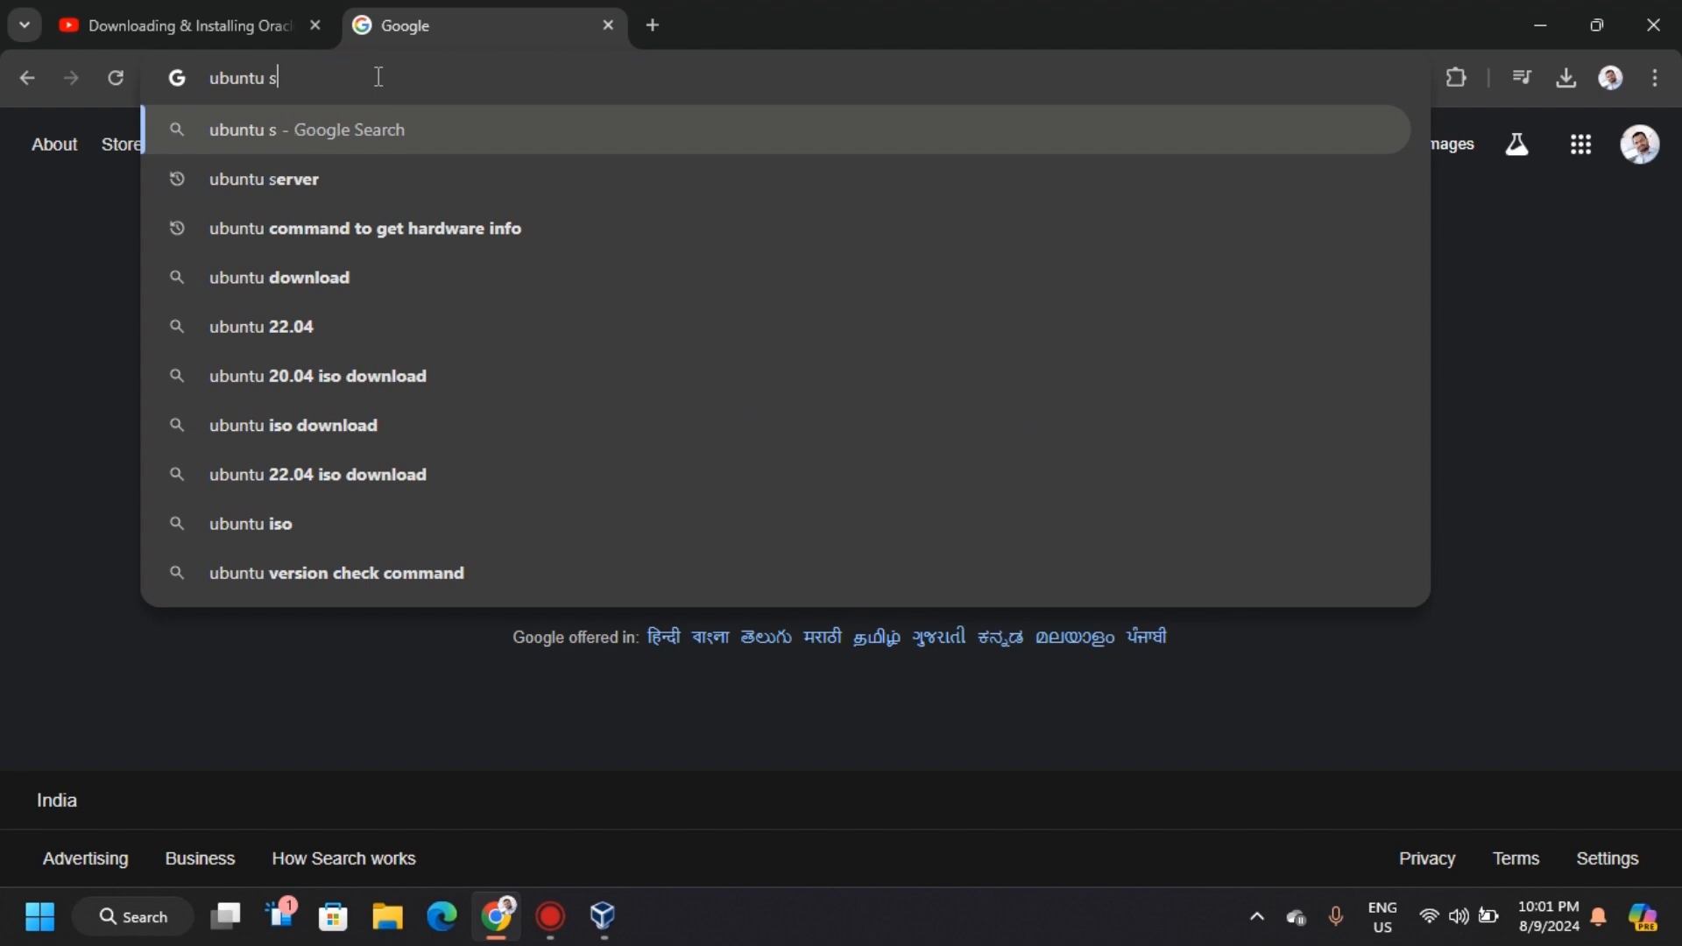
type("erver")
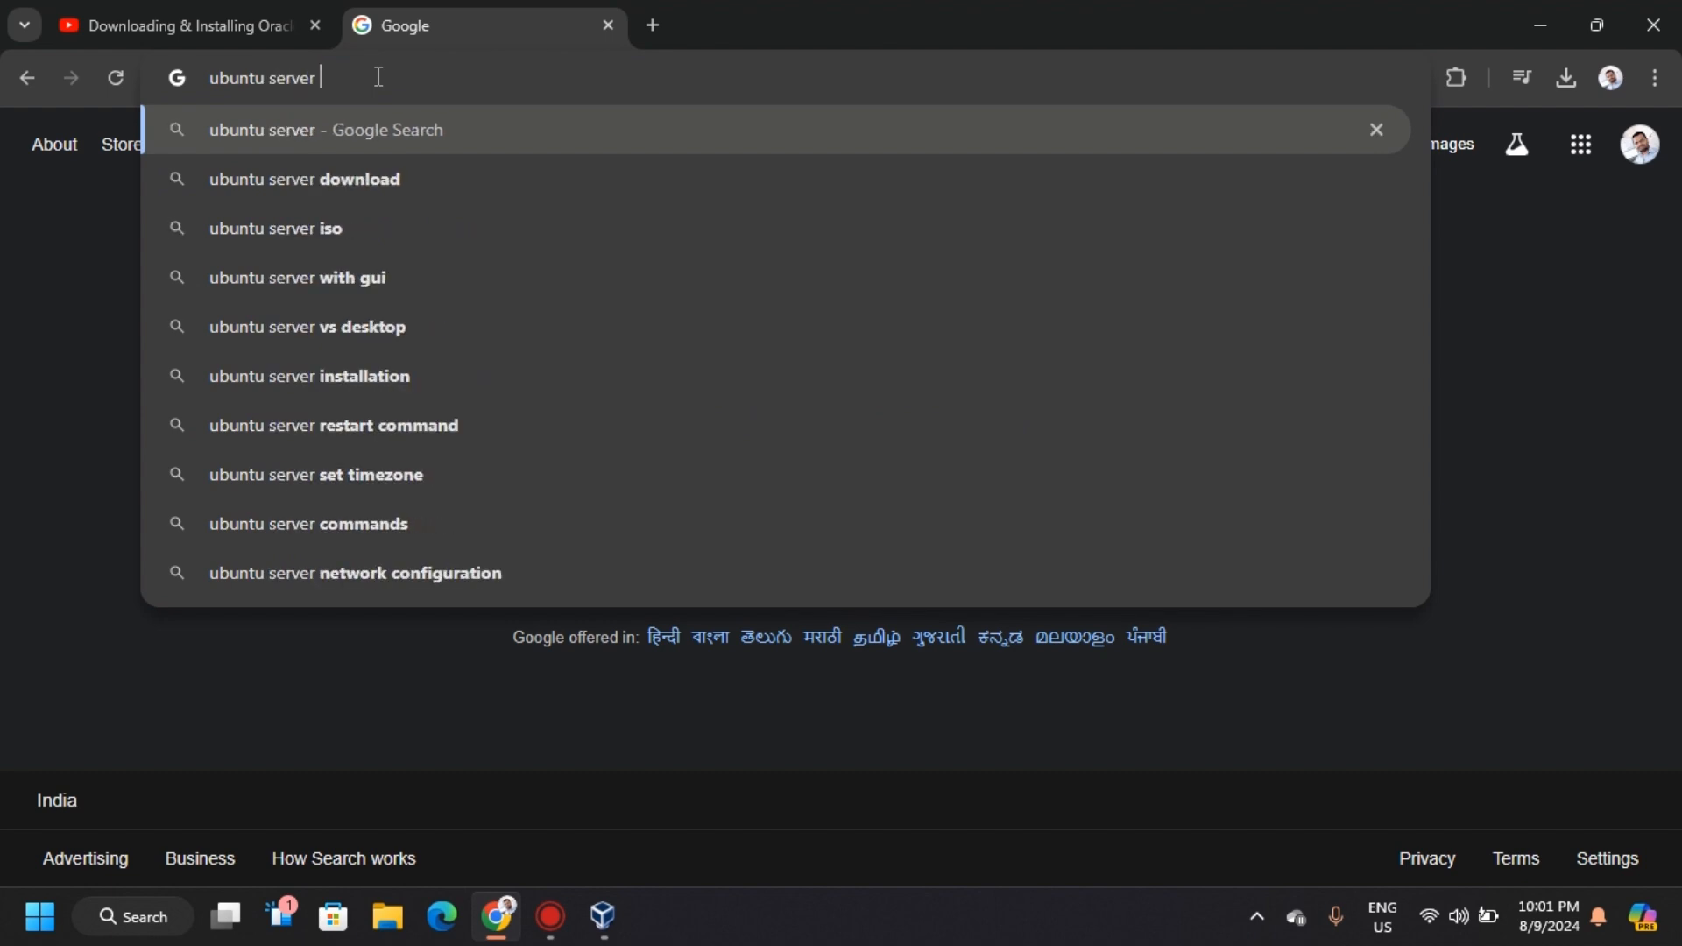
type(" download")
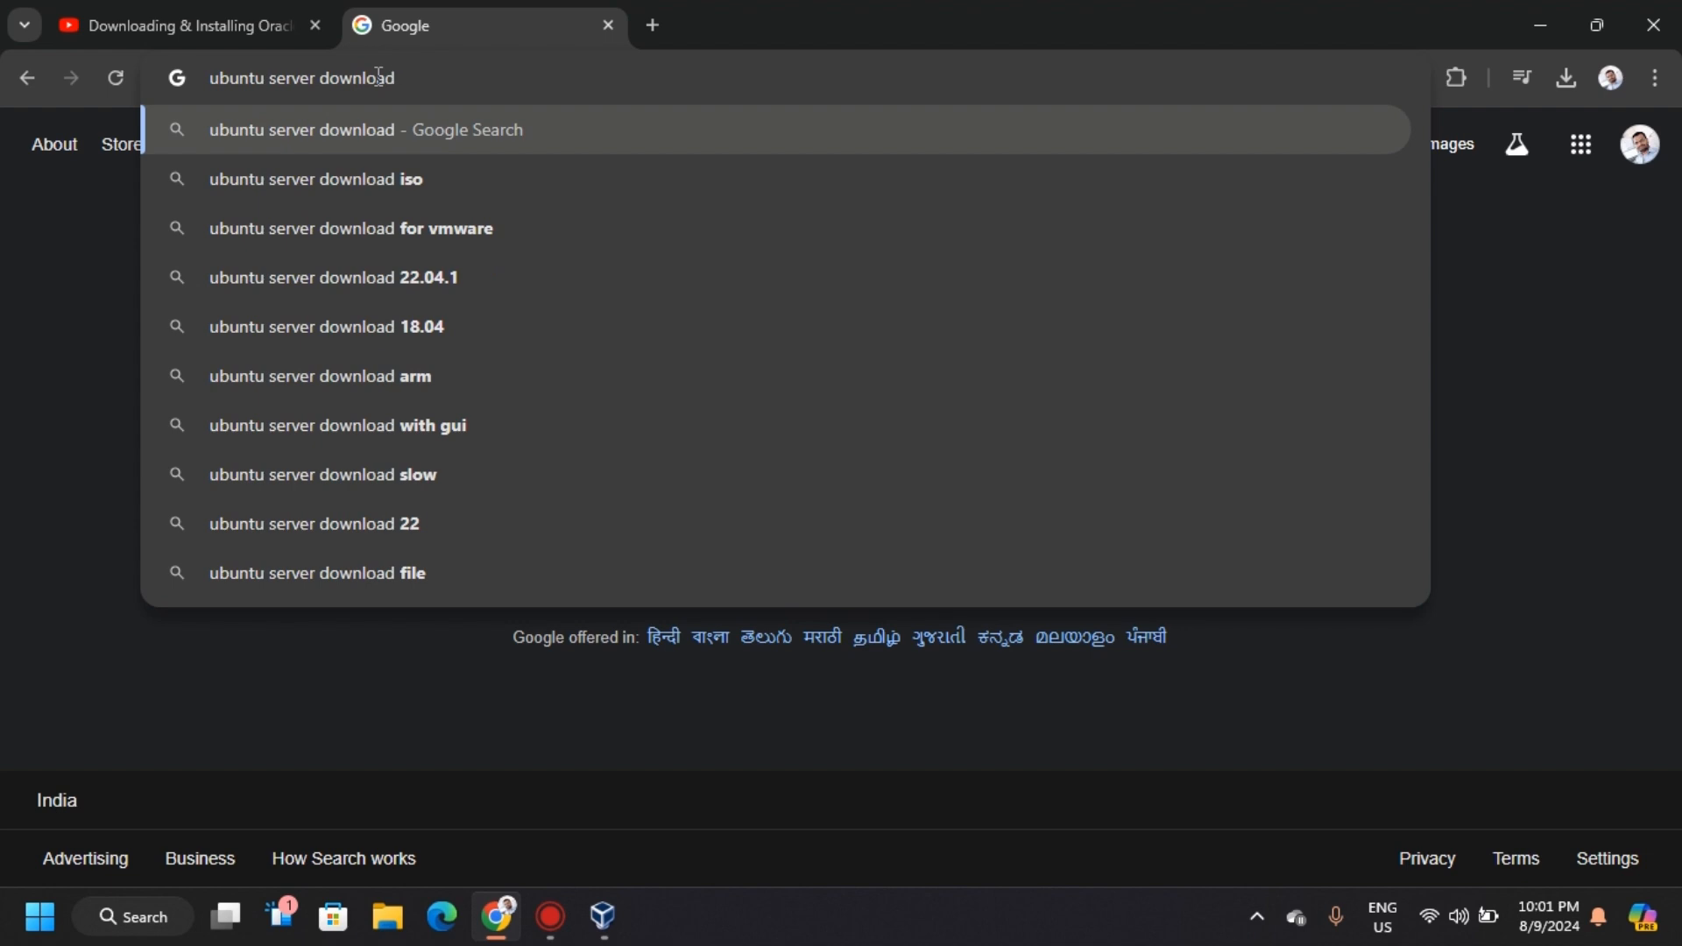
key("Return")
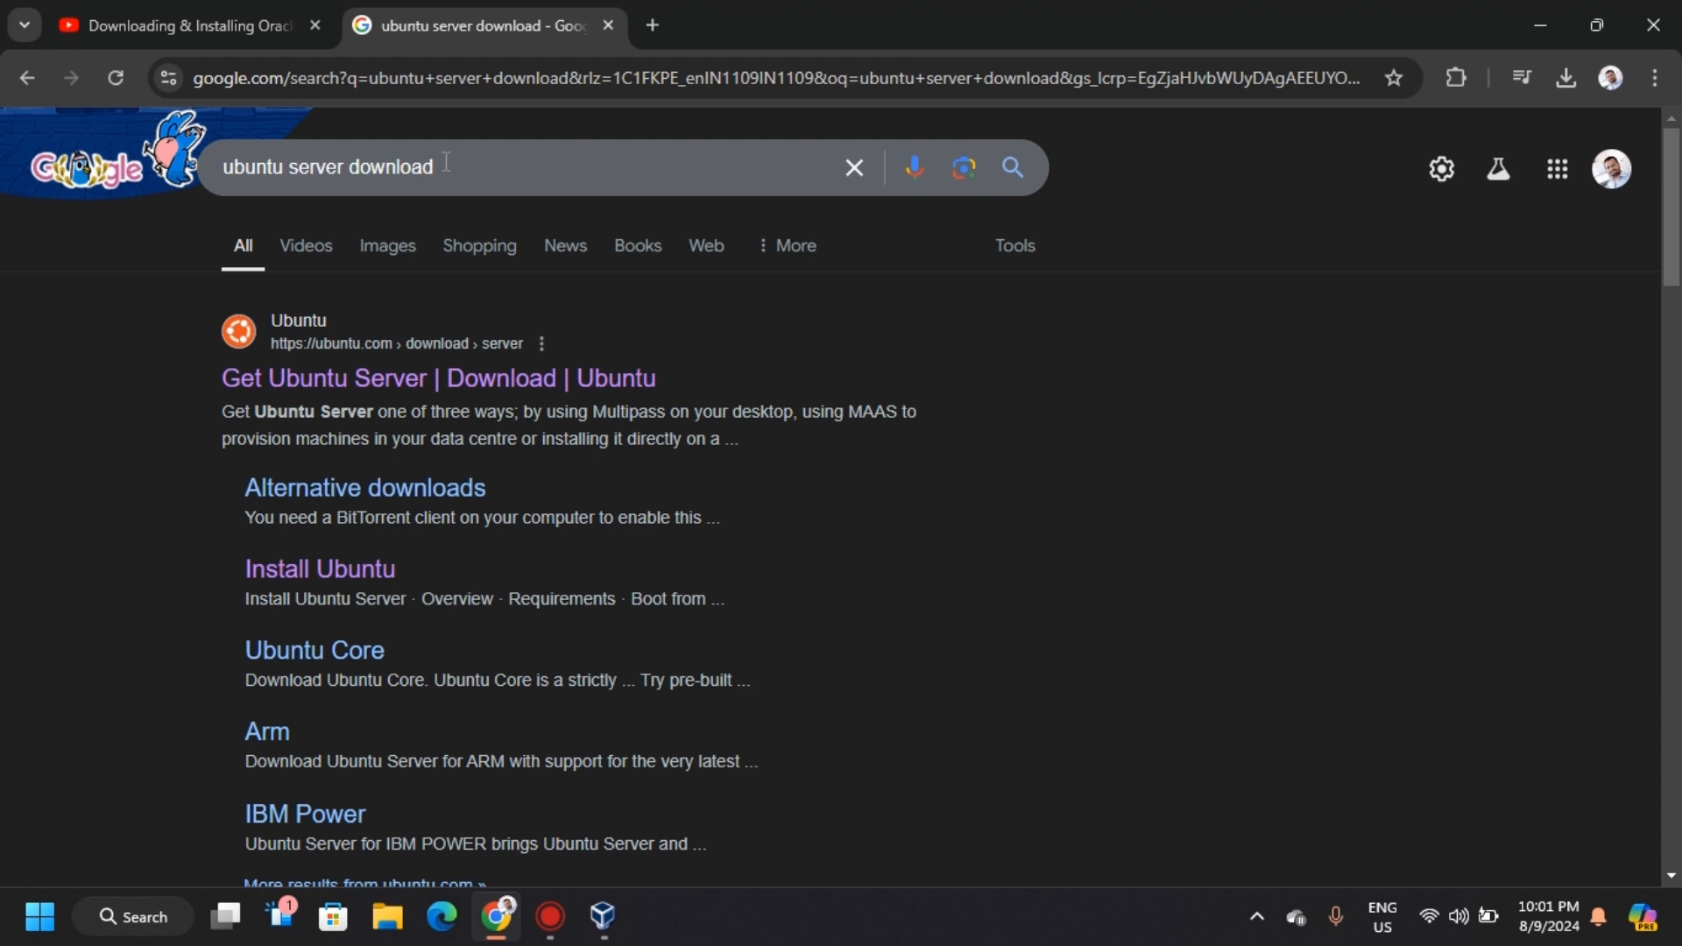
left_click(336, 385)
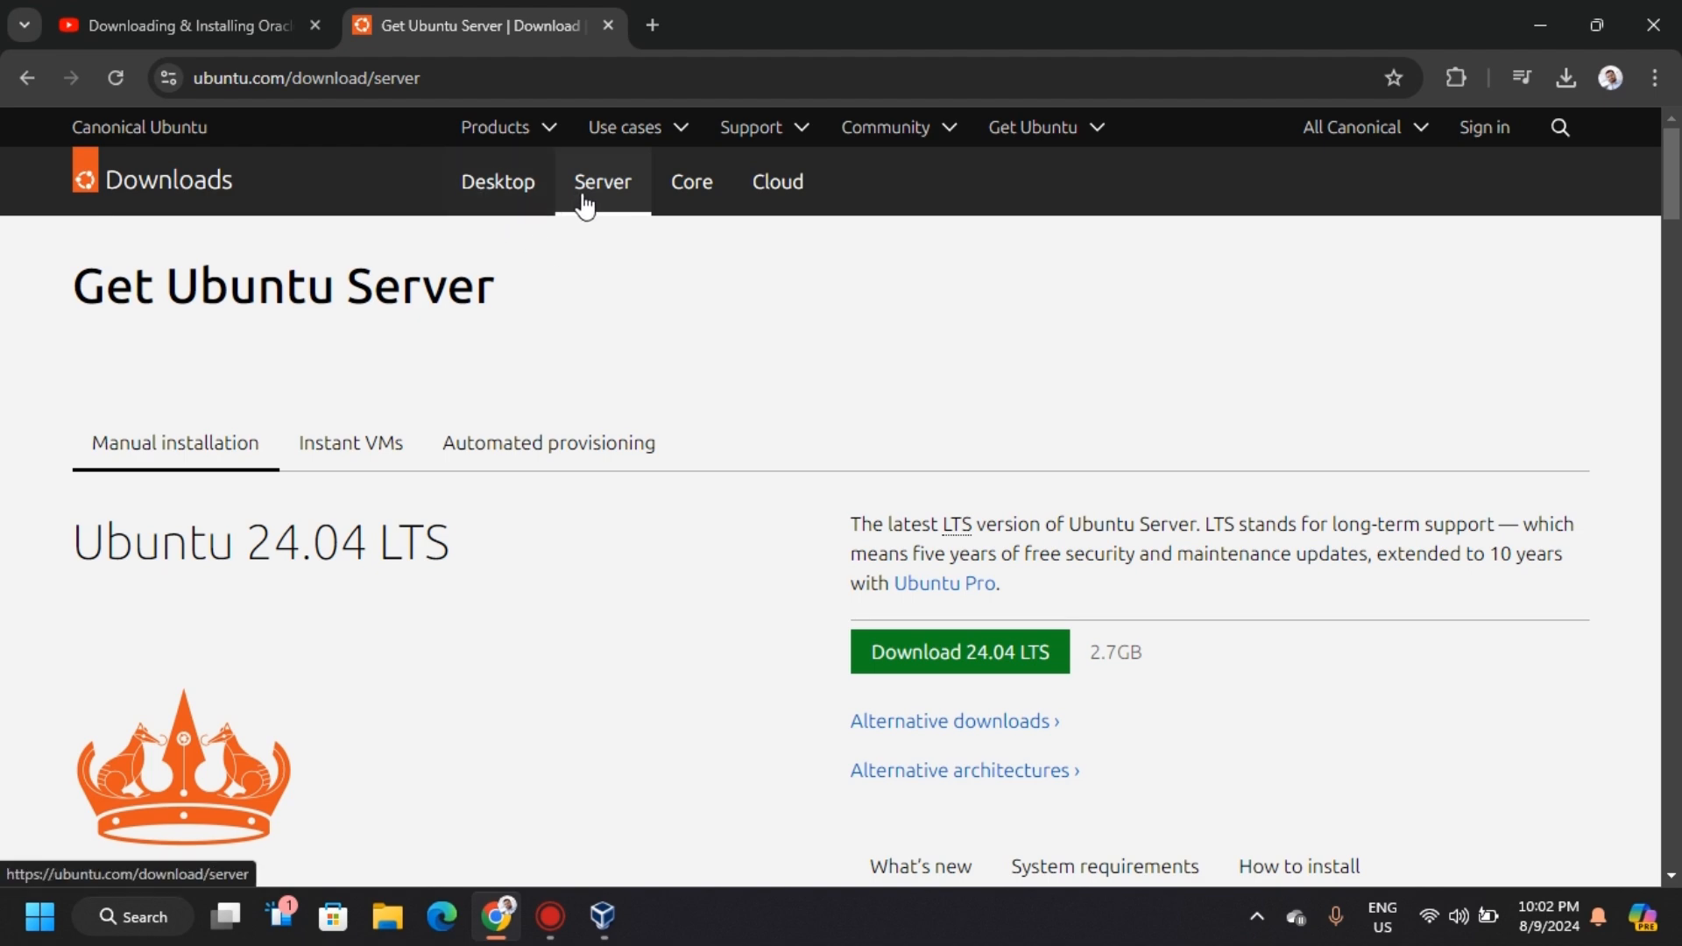
- Review the Ubuntu Server download page and compare it with the Ubuntu Desktop download page
scroll(666, 311, "down", 2)
scroll(678, 301, "up", 2)
scroll(819, 401, "down", 2)
scroll(732, 349, "up", 2)
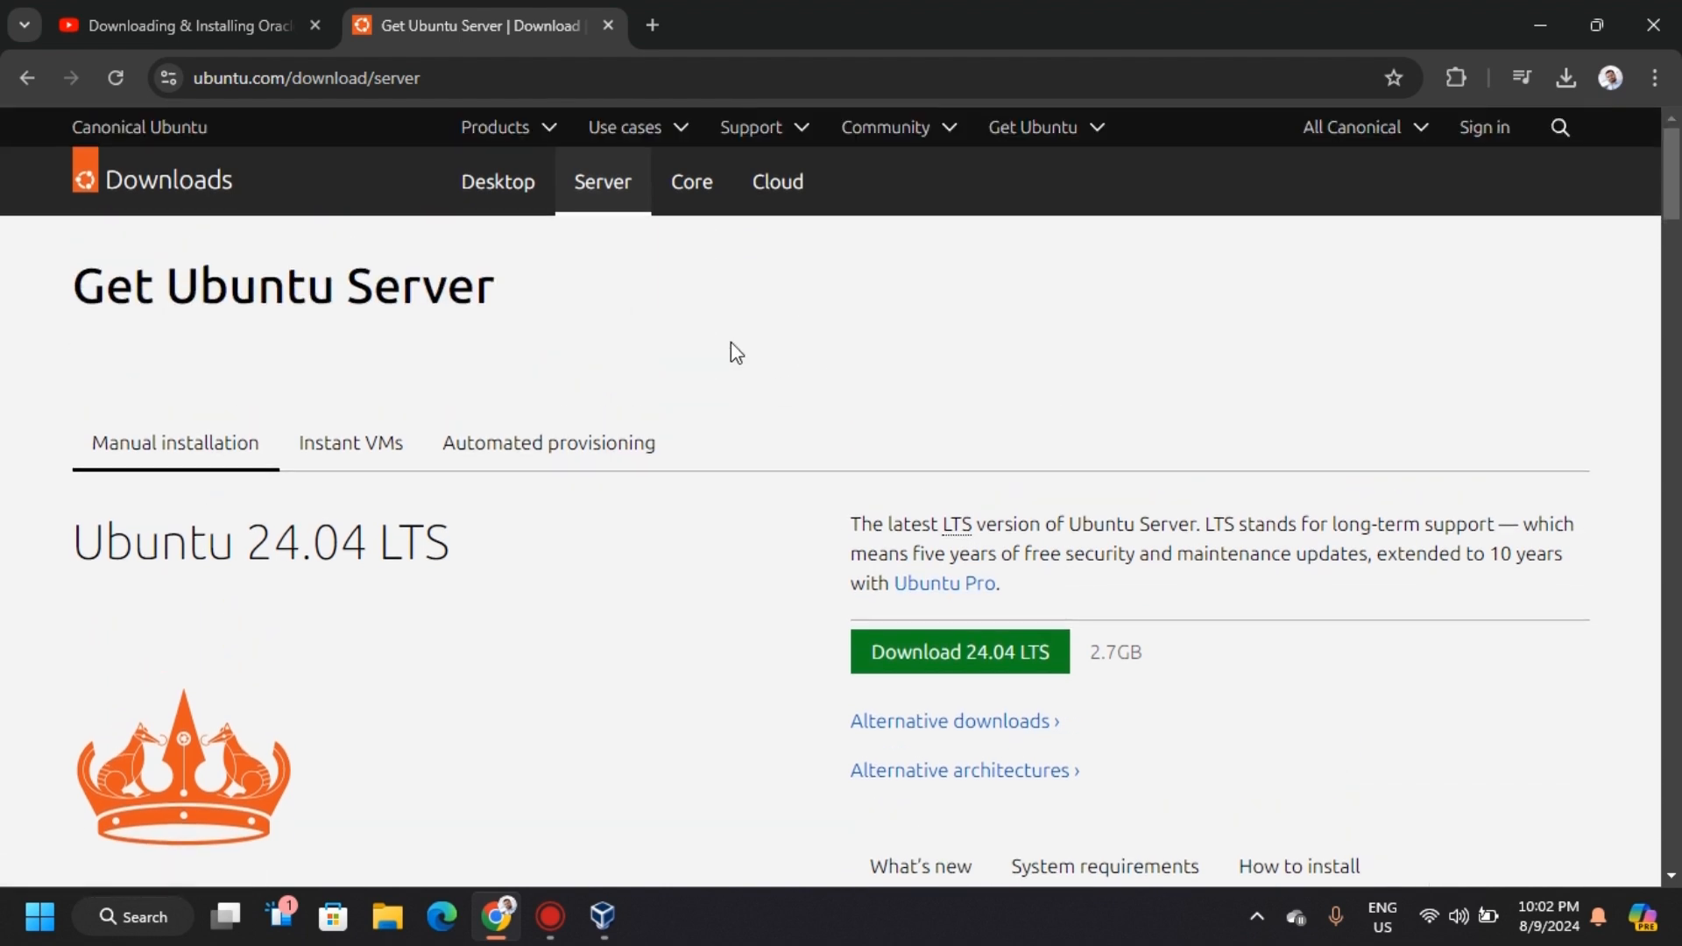
left_click(484, 194)
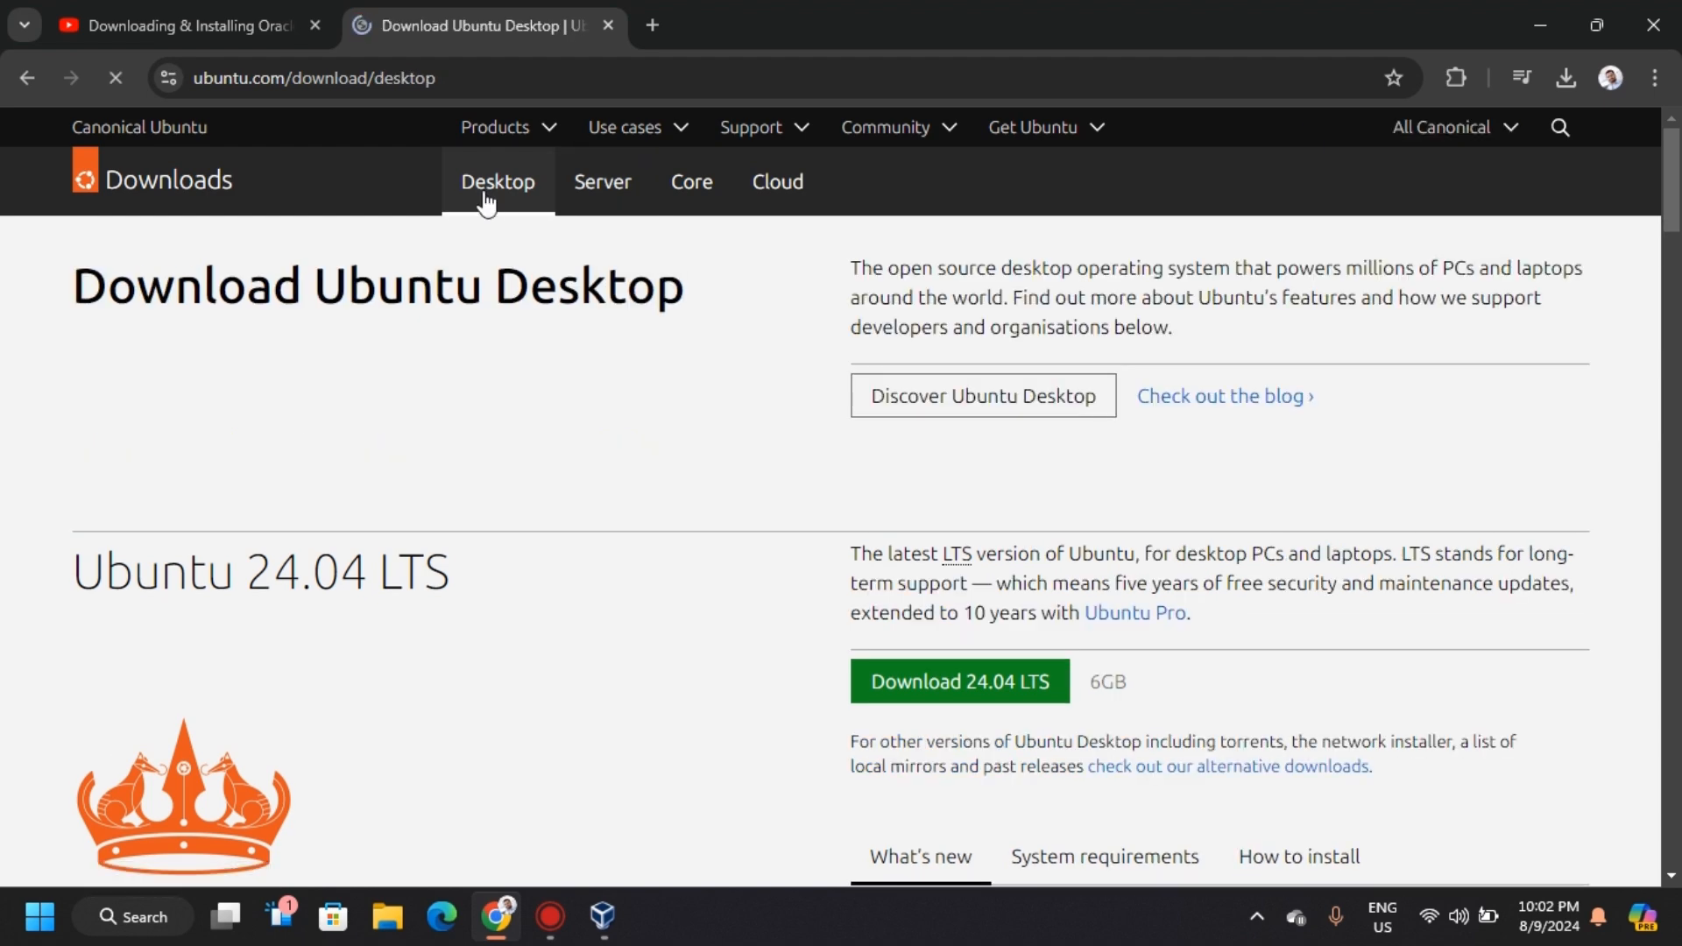
scroll(706, 379, "down", 1)
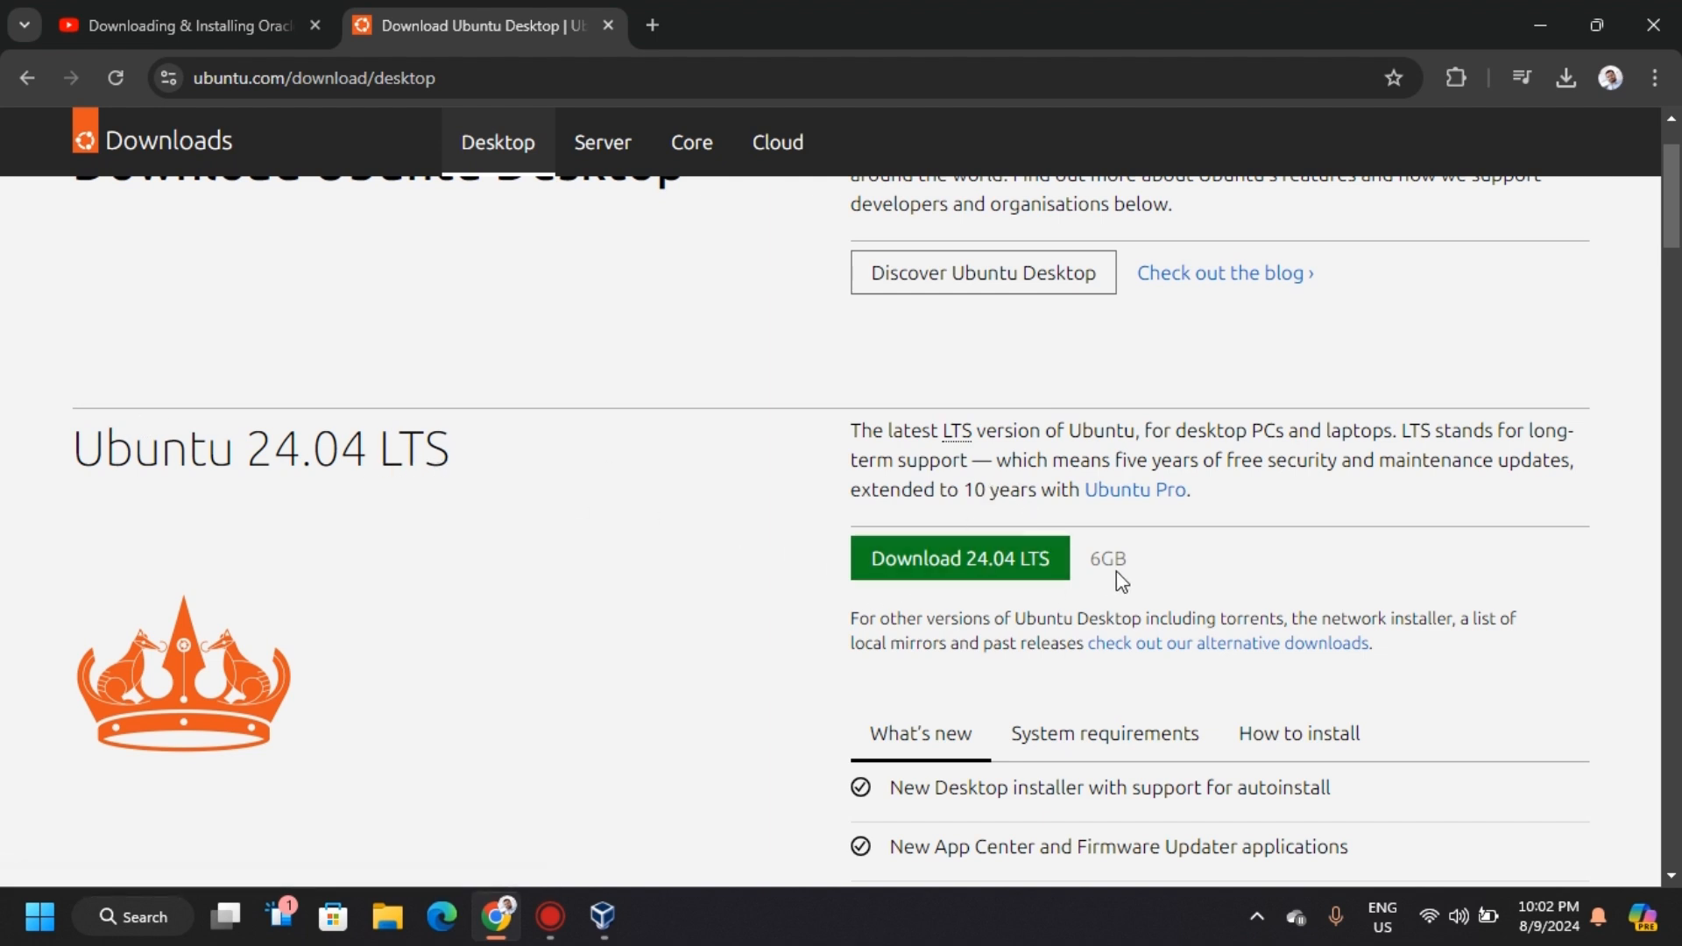
- Return to the Ubuntu Server download page and start downloading Ubuntu Server 24.04 LTS
left_click(603, 147)
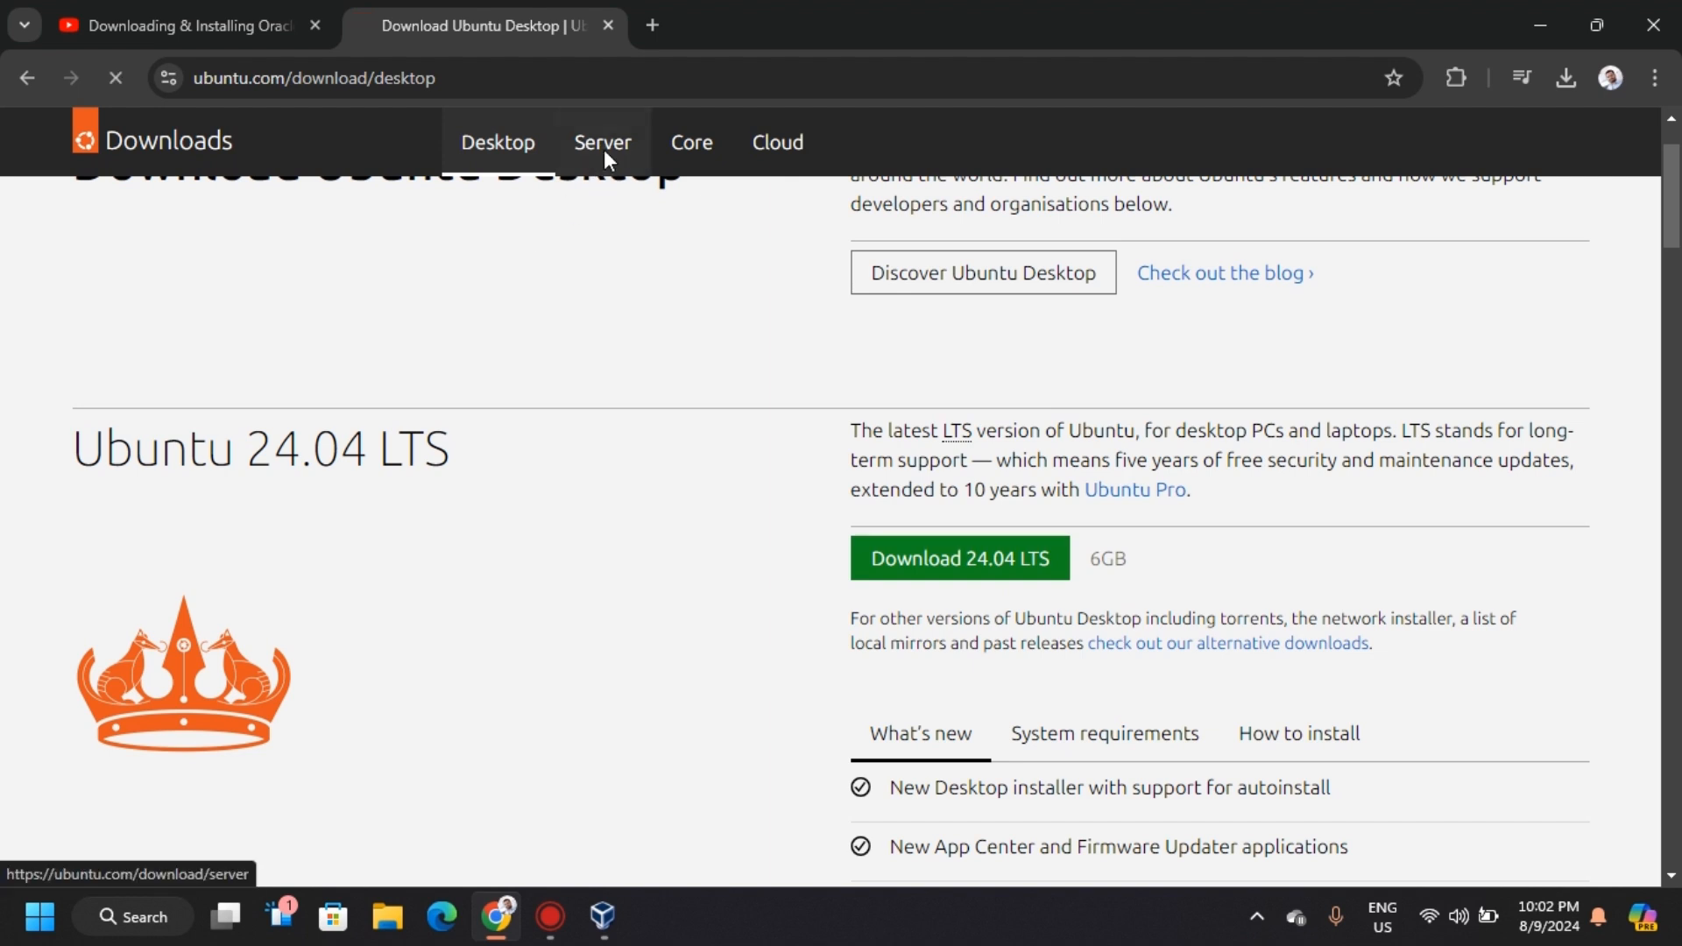
scroll(984, 496, "down", 1)
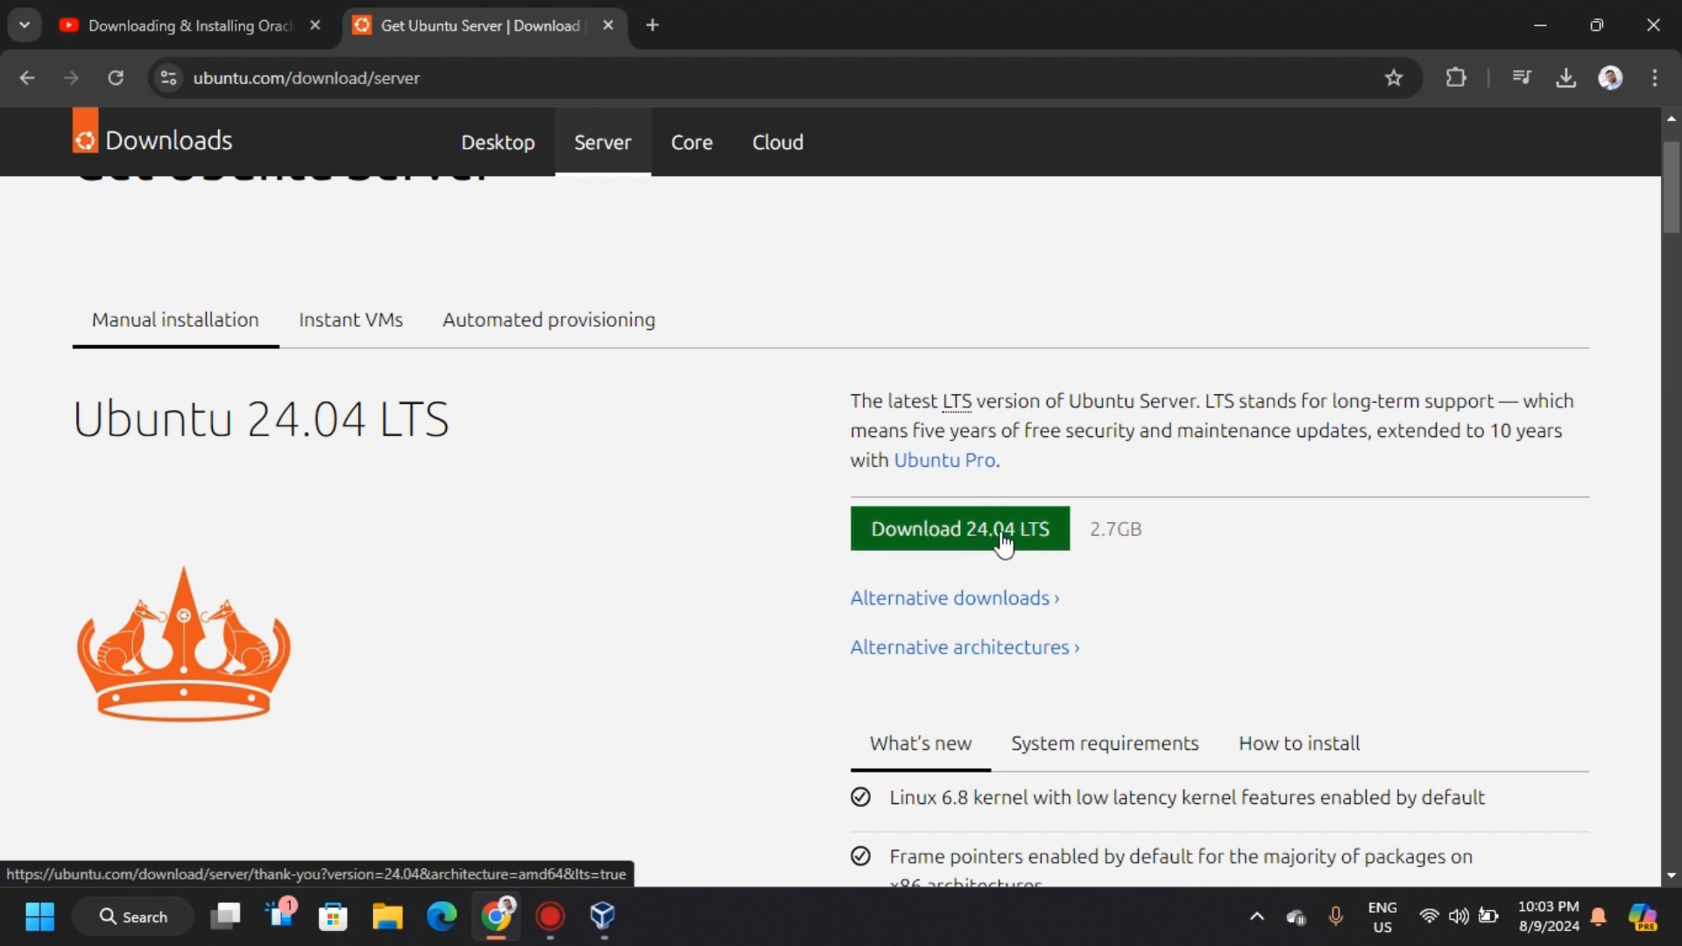
left_click(968, 540)
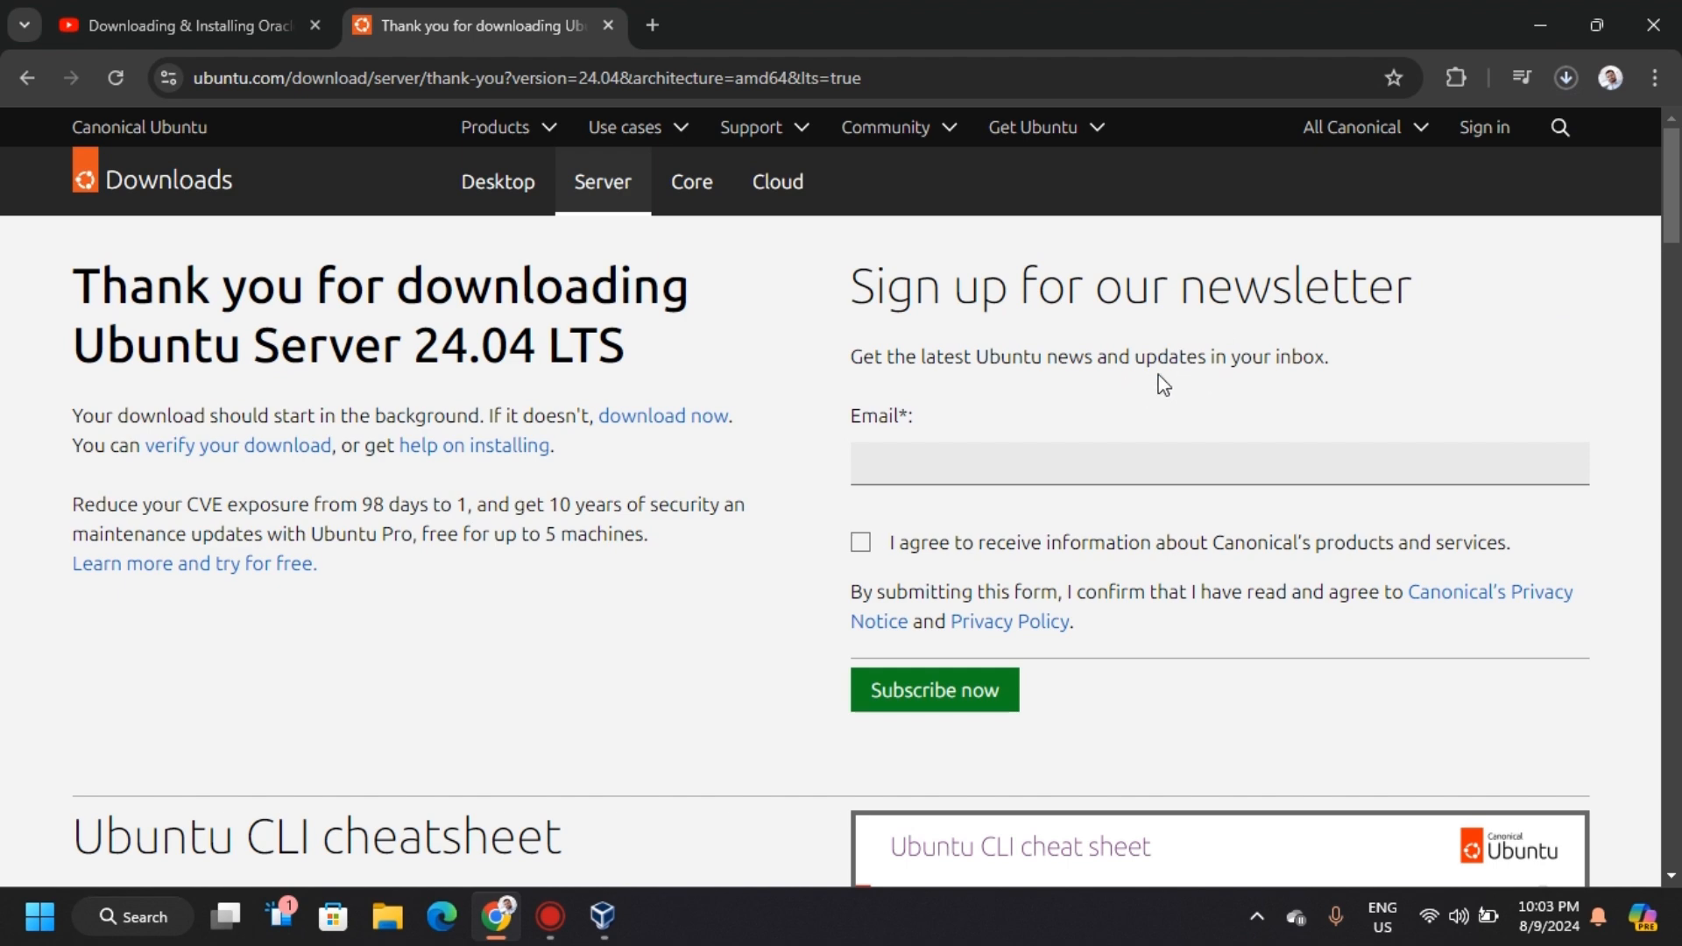
- Check the progress of the Ubuntu Server ISO in the browser's recent download history
left_click(1566, 72)
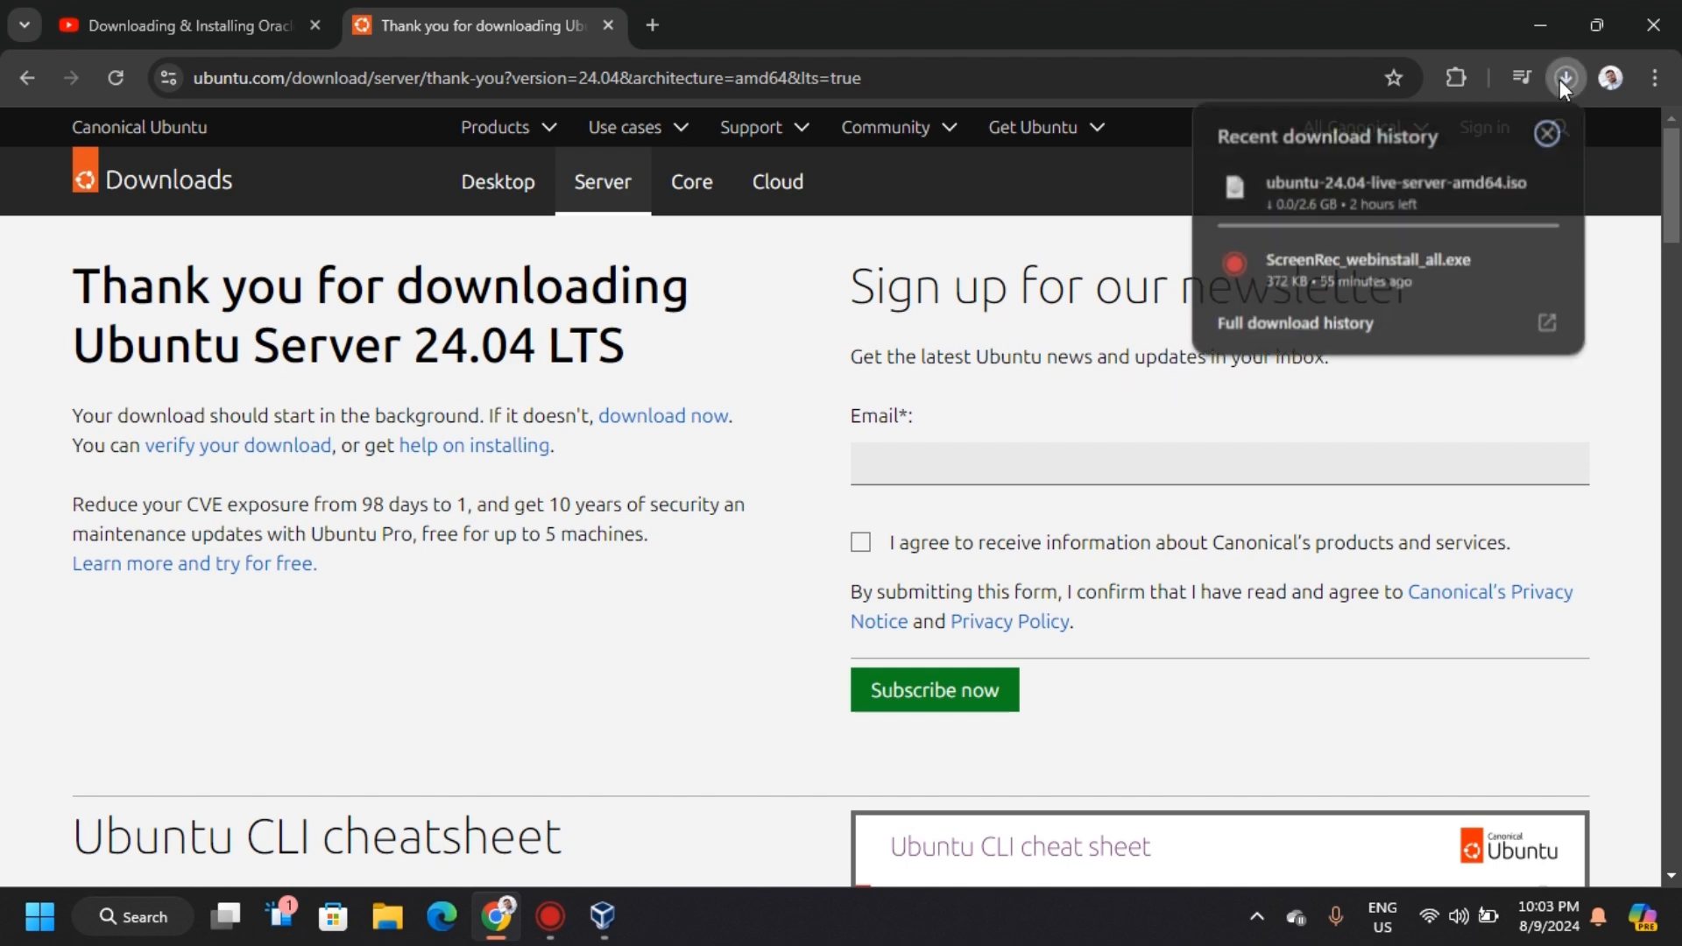
left_click(1314, 412)
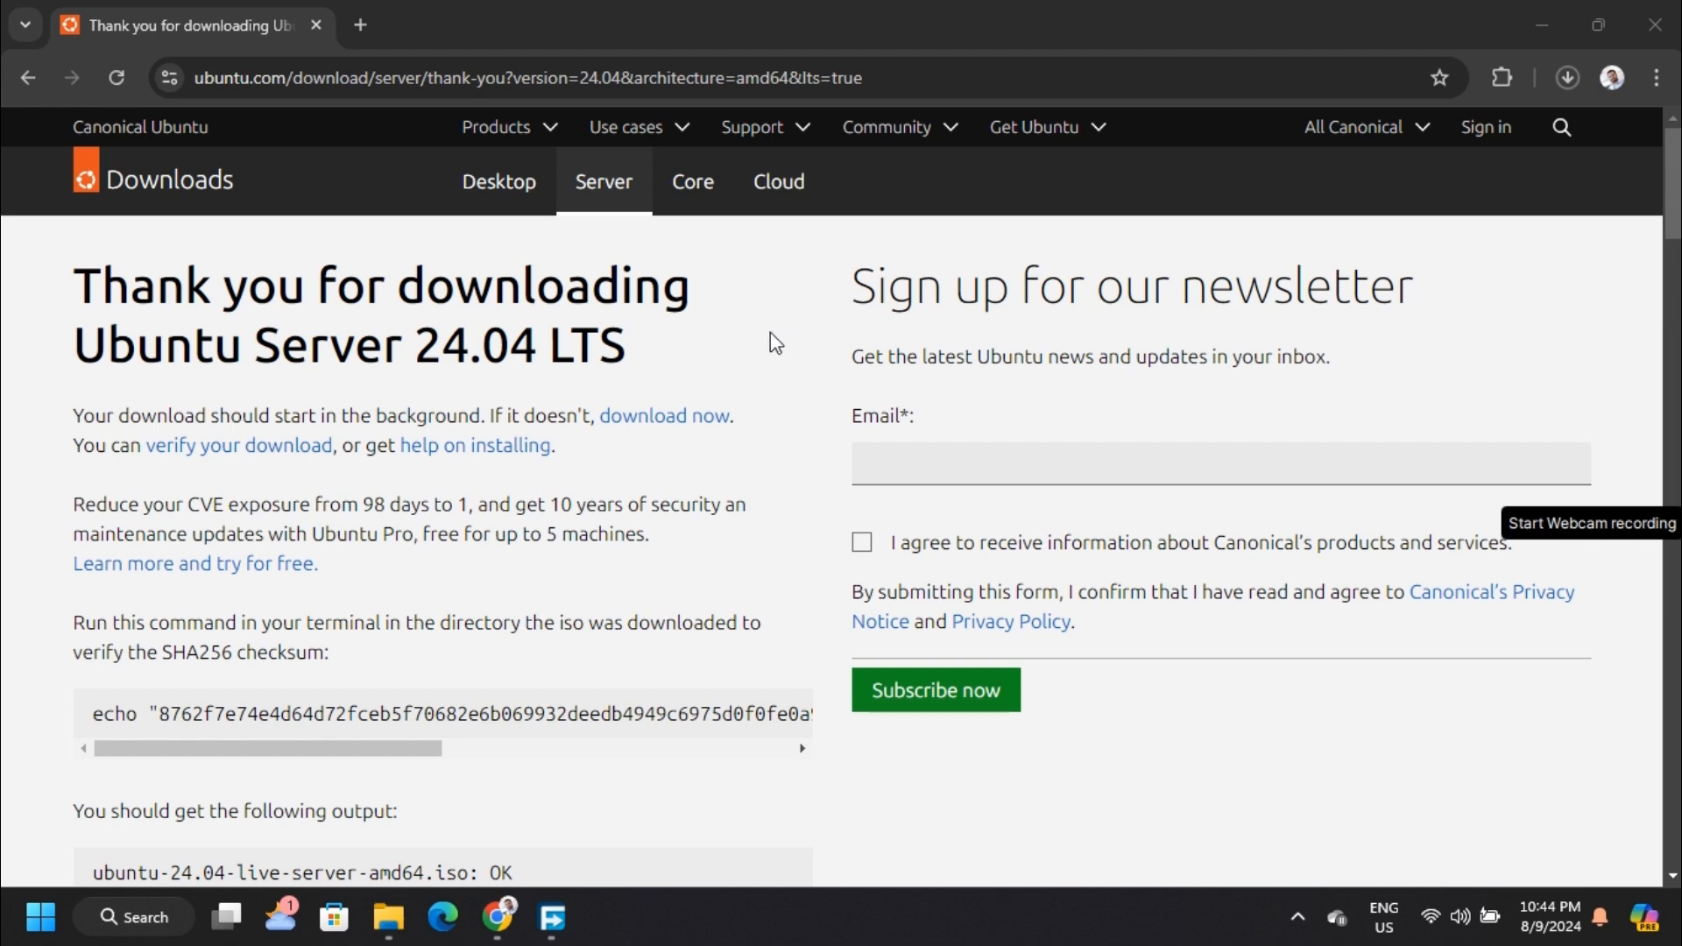
left_click(1564, 79)
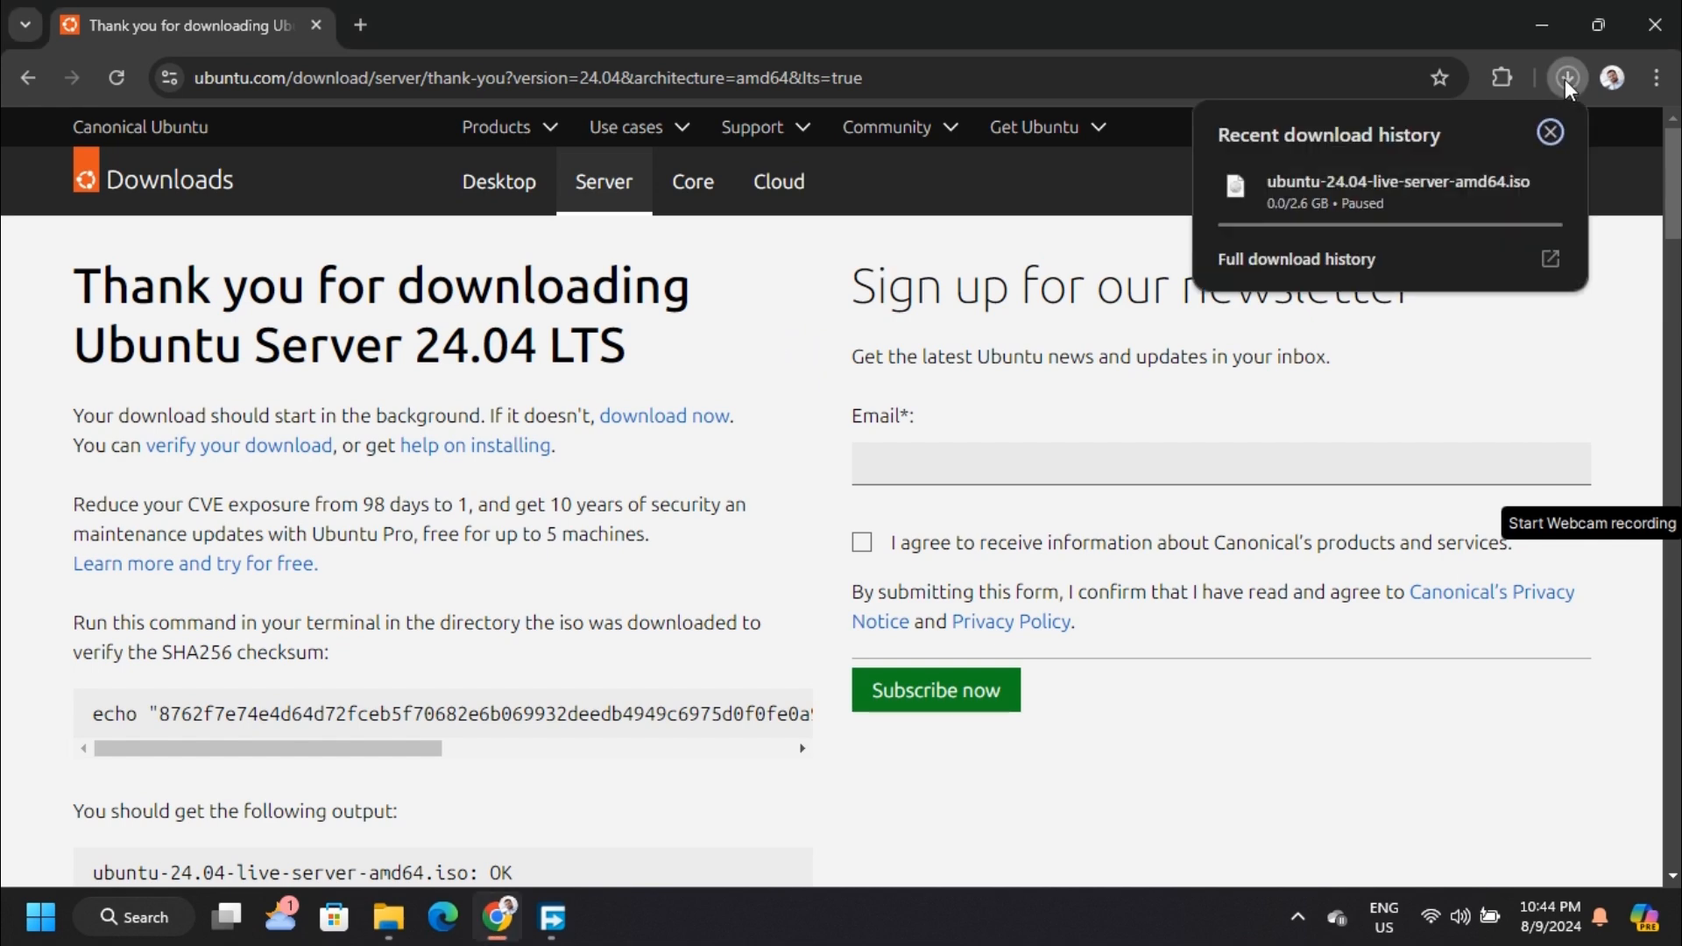
left_click(1528, 374)
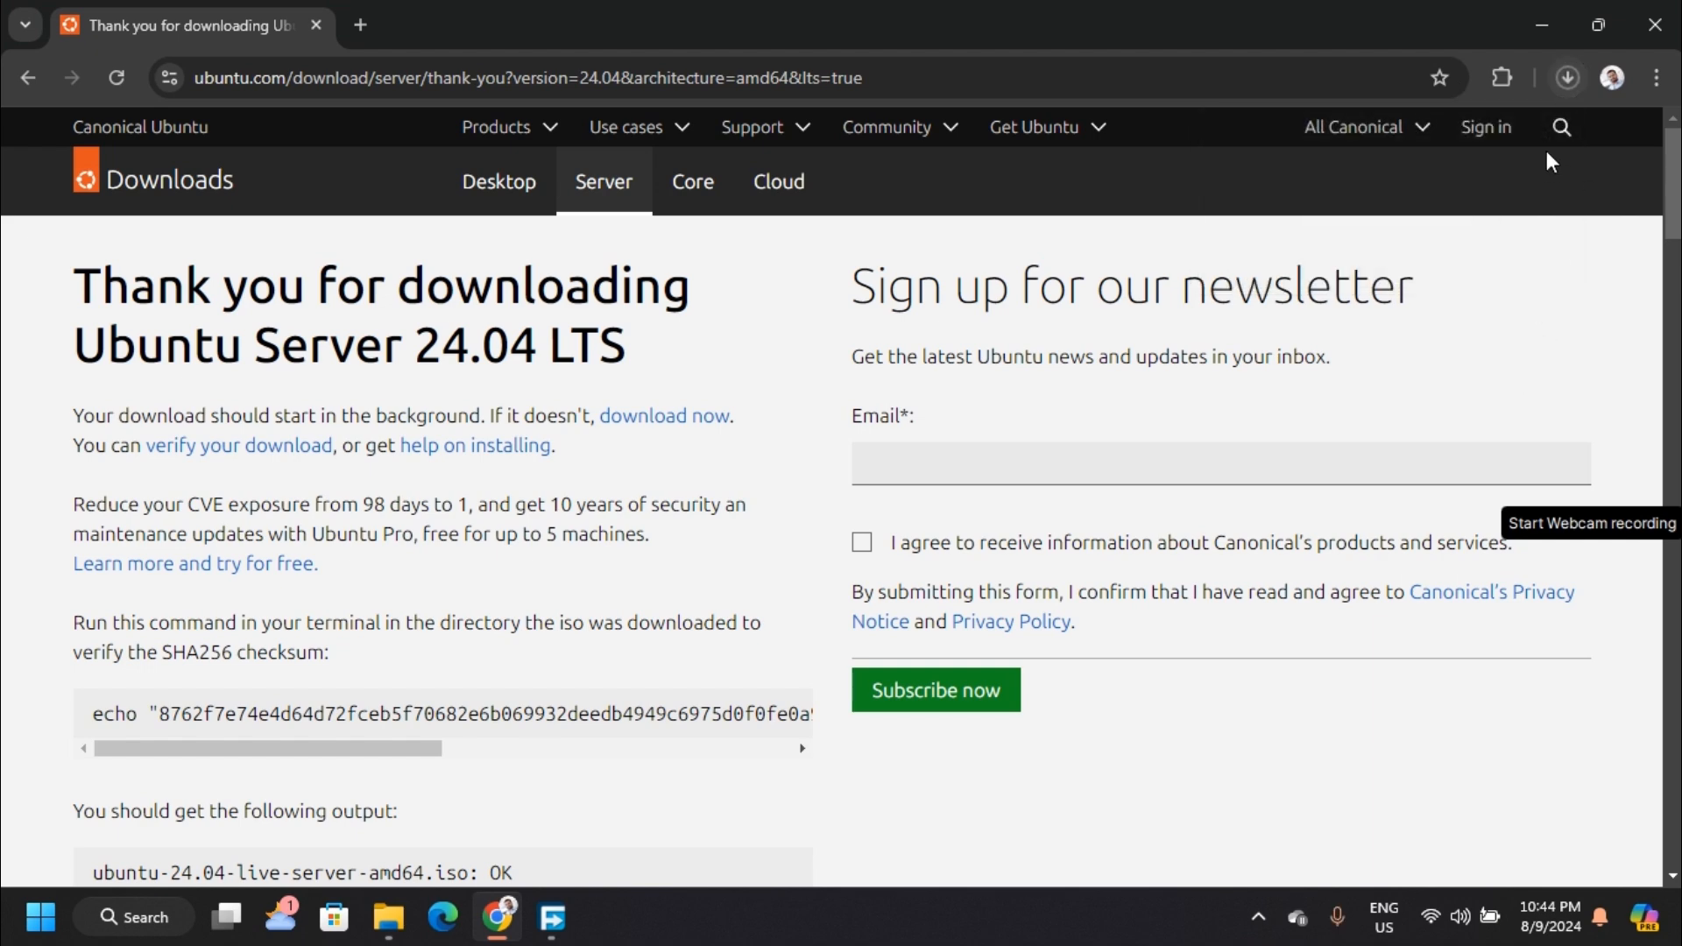
left_click(1568, 77)
left_click(1552, 131)
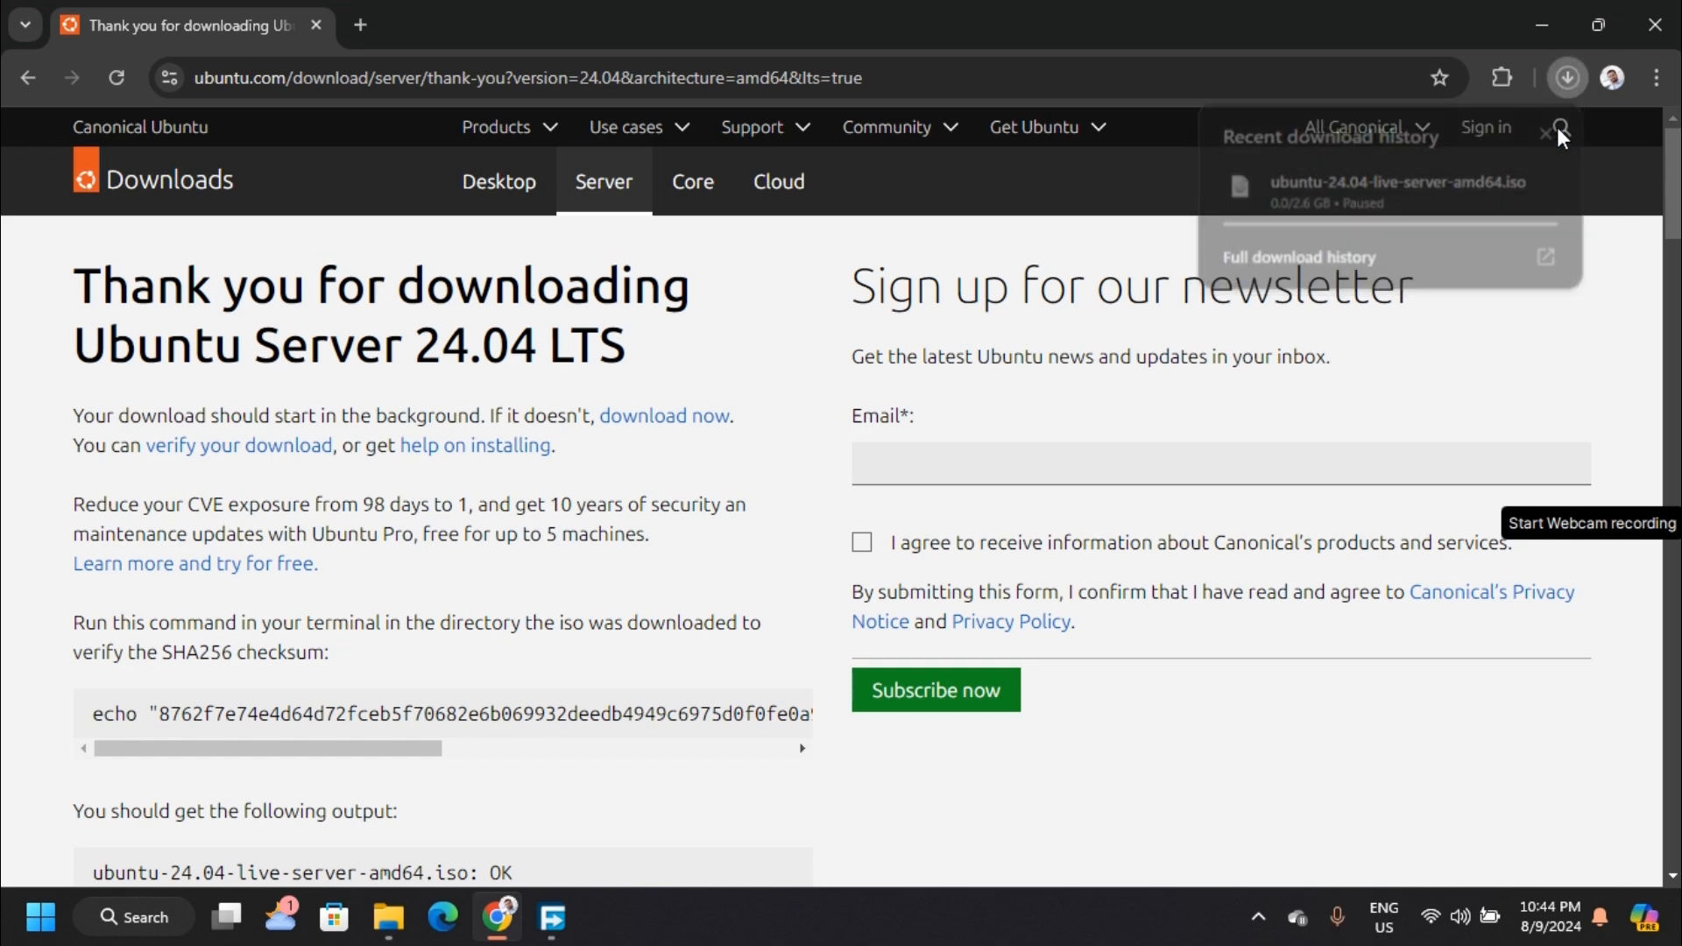
left_click(1567, 77)
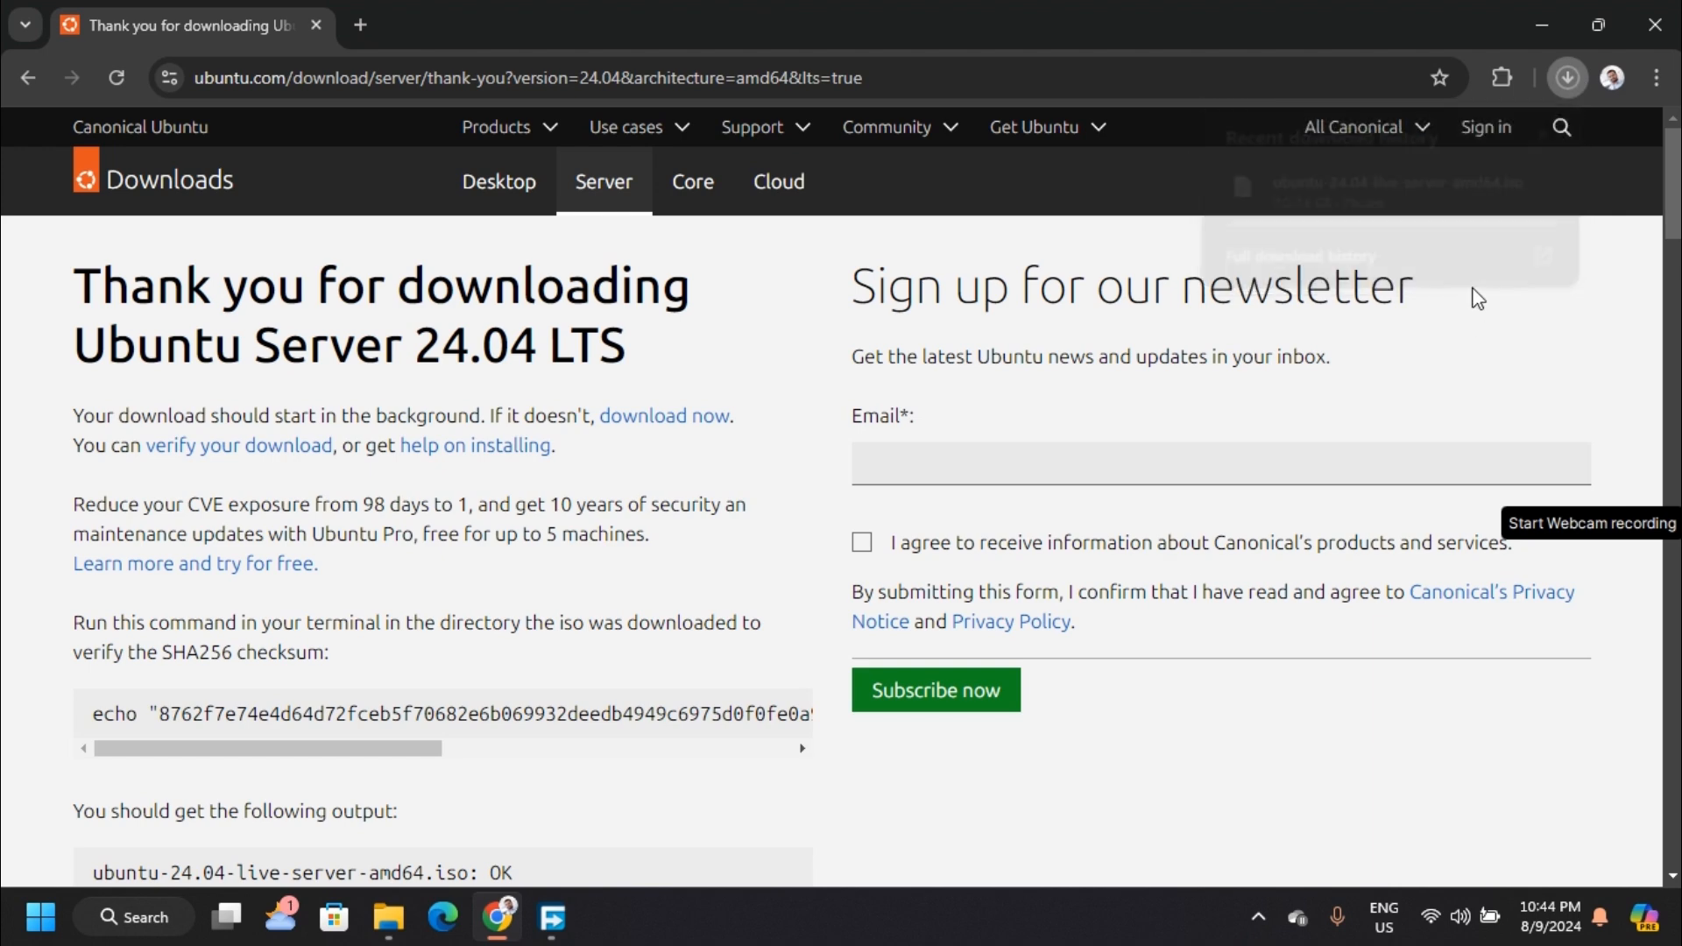
- Switch to Free Download Manager and examine the ubuntu-24.04-live-server-amd64.iso download's details
mouse_move(565, 929)
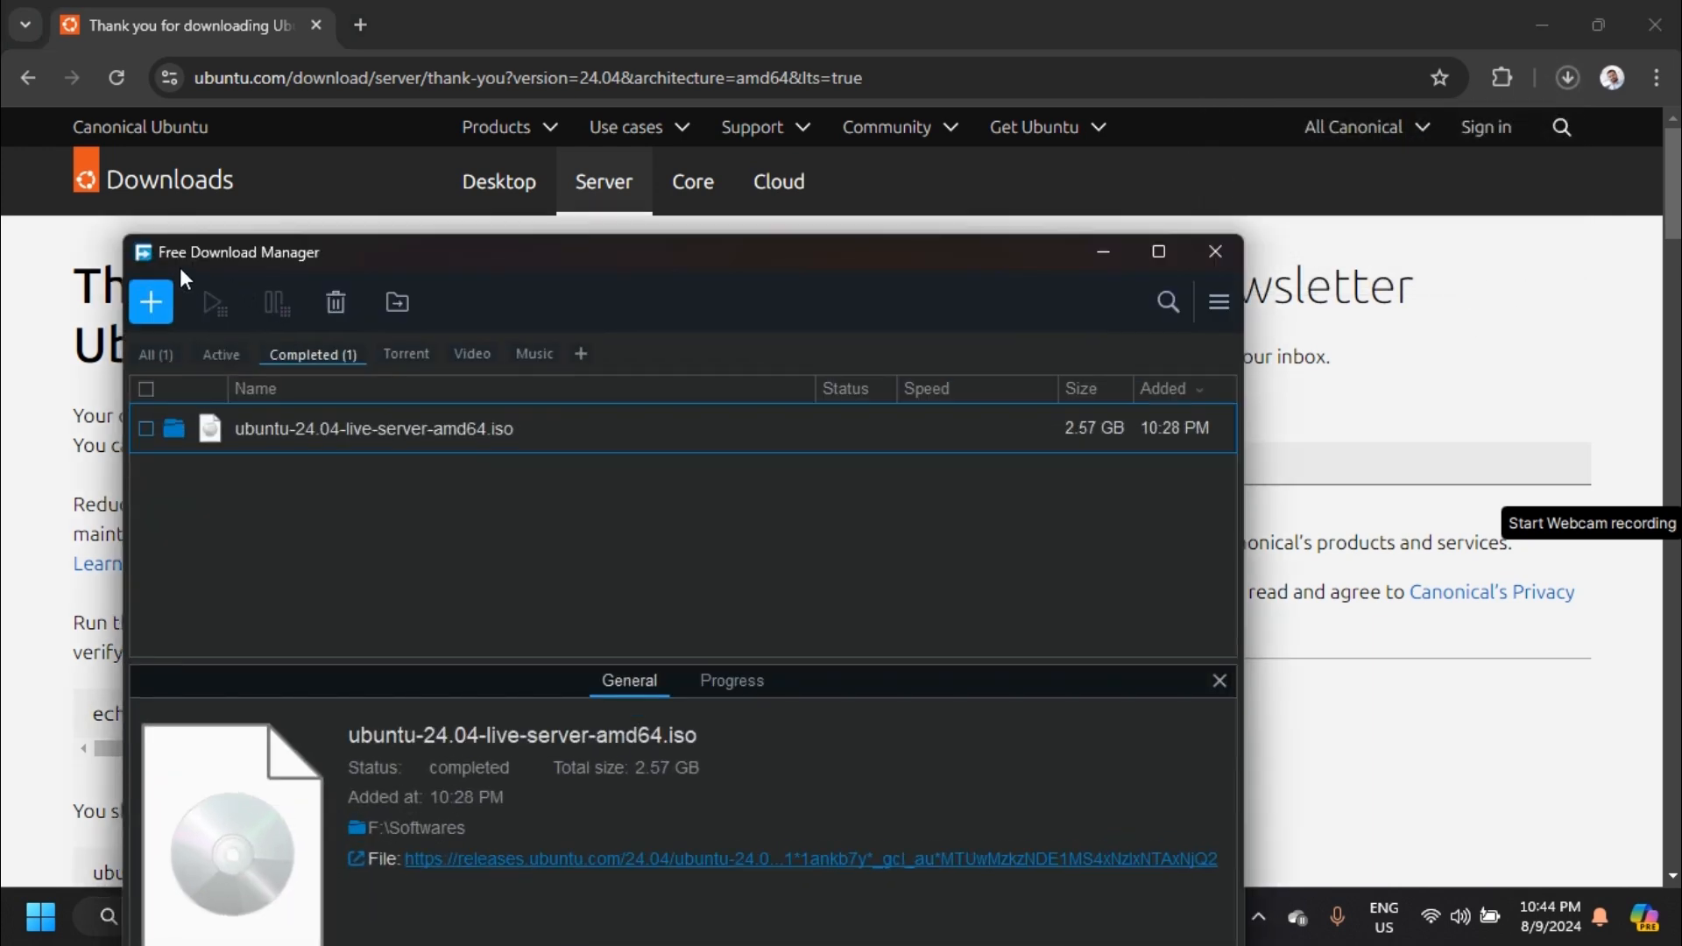
left_click_drag(419, 256, 489, 247)
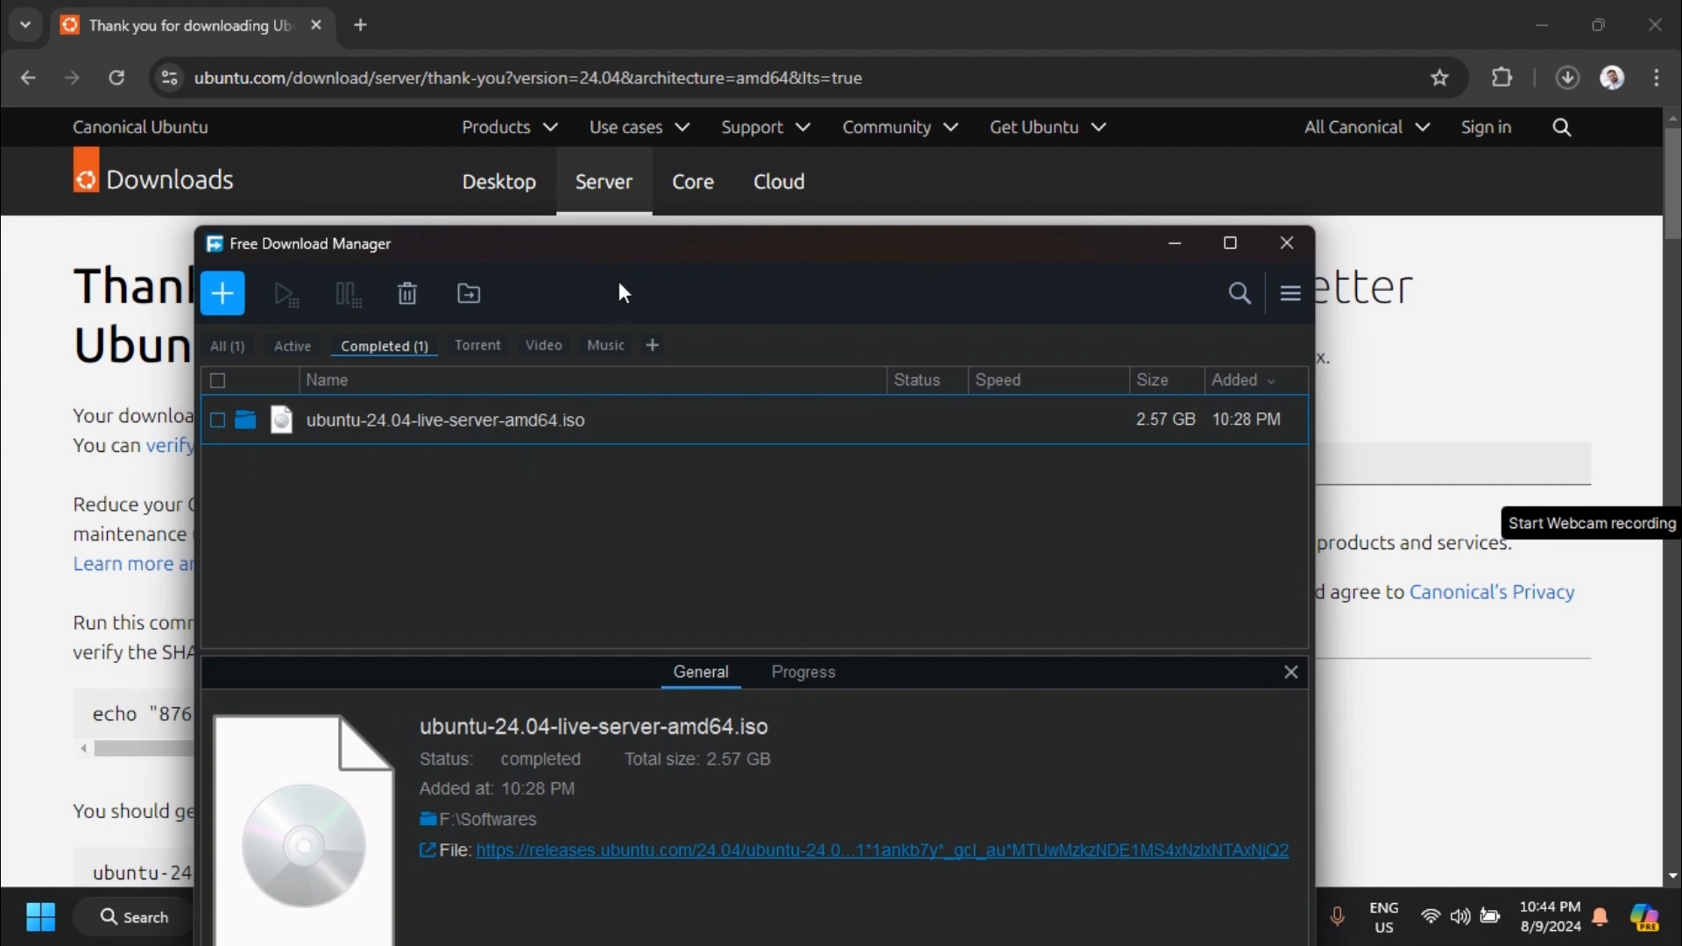
left_click_drag(637, 245, 697, 156)
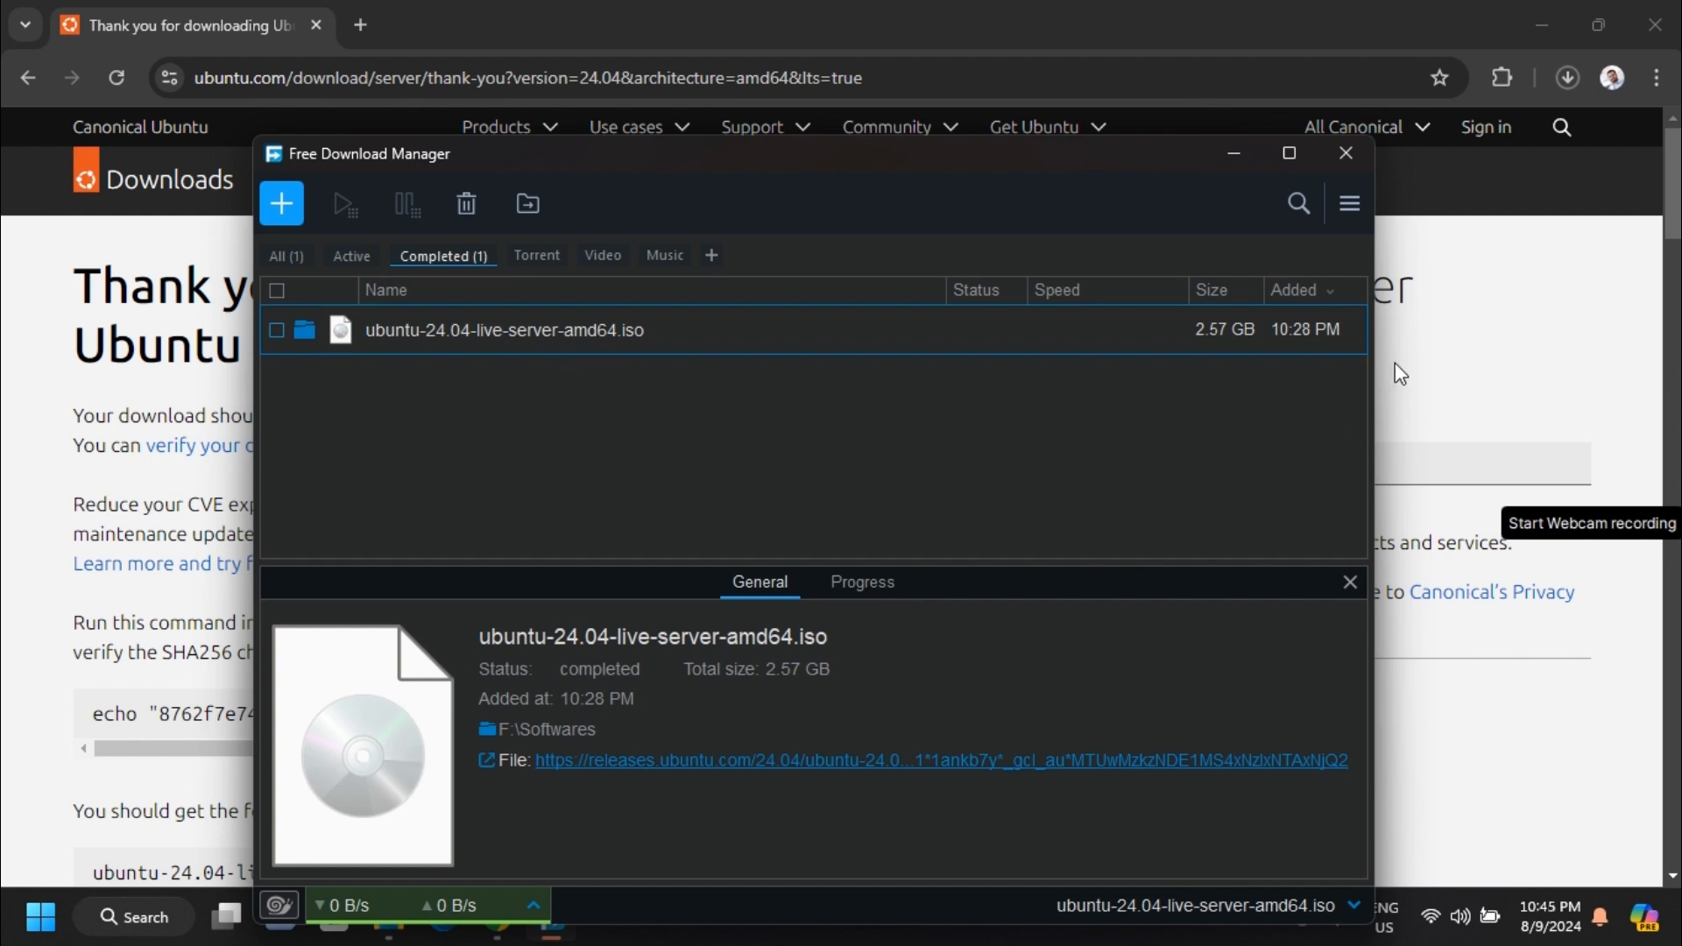
left_click(1480, 360)
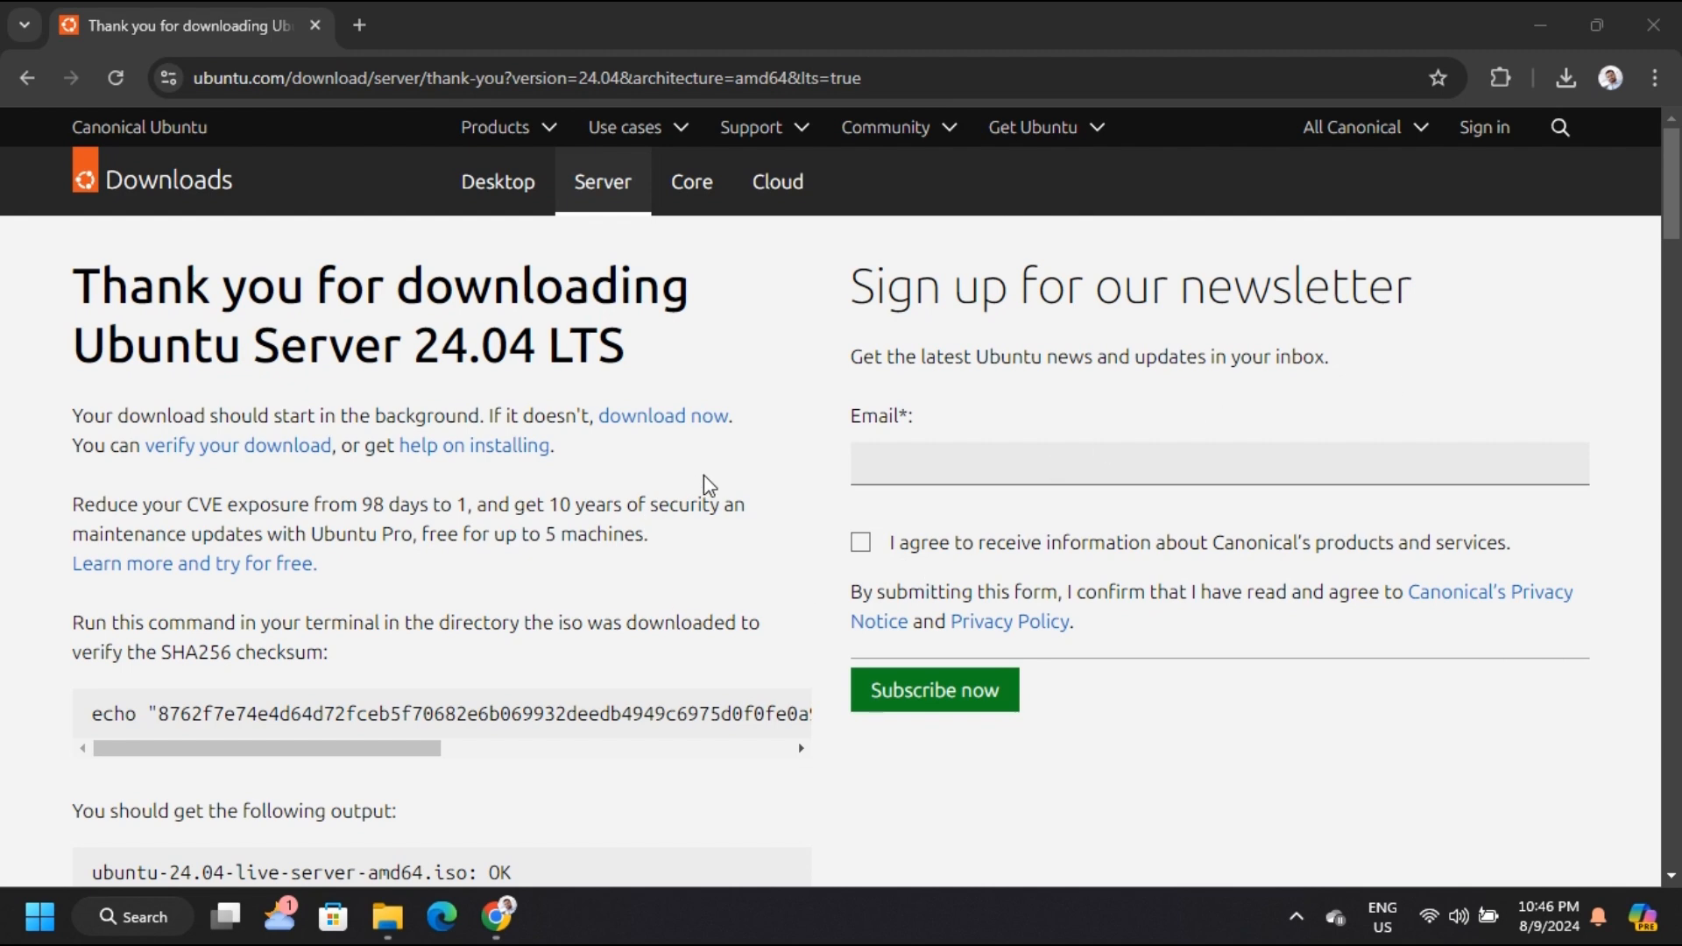
- Search Windows for "virtual" and launch Oracle VM VirtualBox
key("super")
type("virtual")
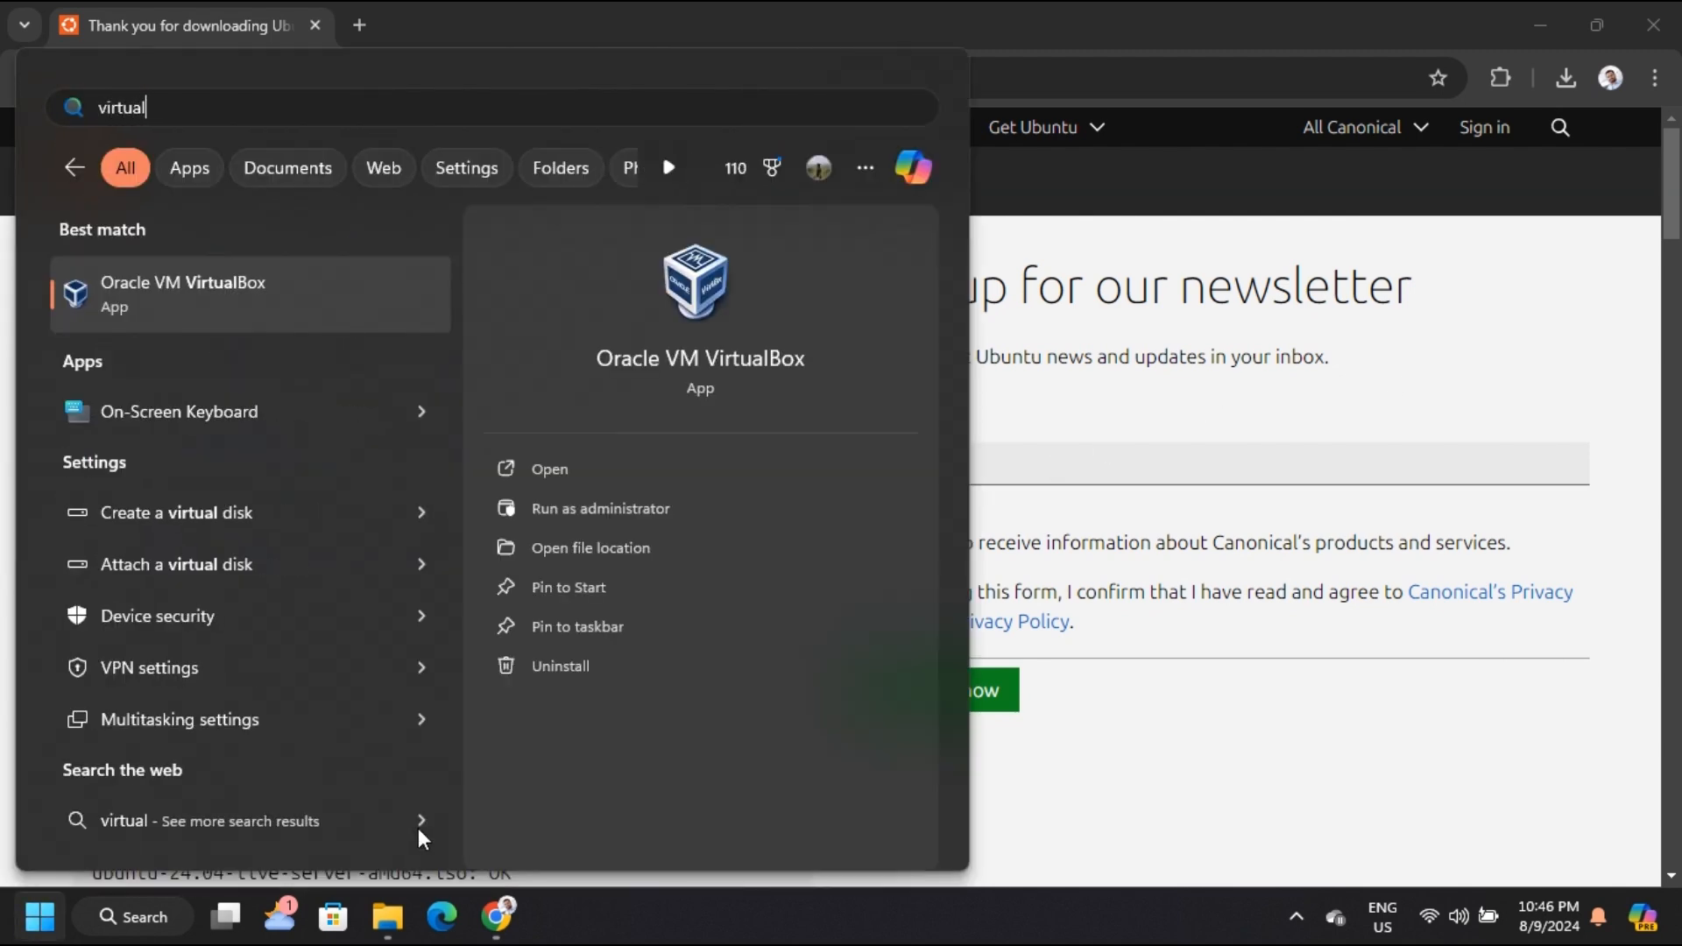
key("Return")
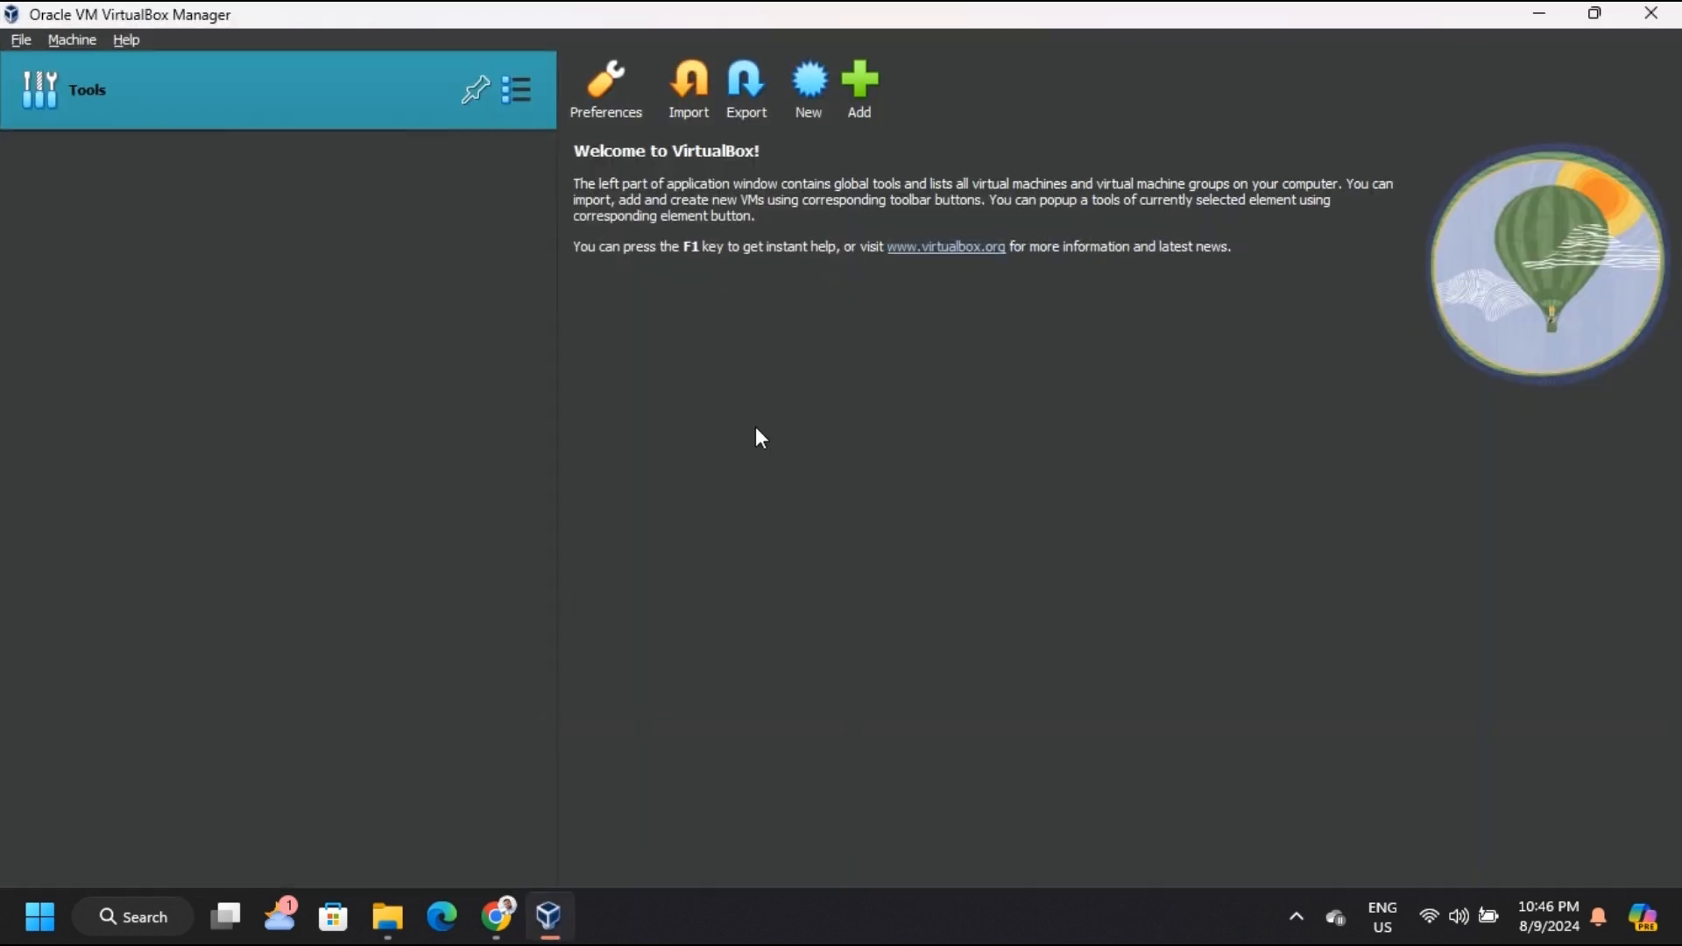
- Start creating a new virtual machine and name it UbuntuServer24
left_click(813, 91)
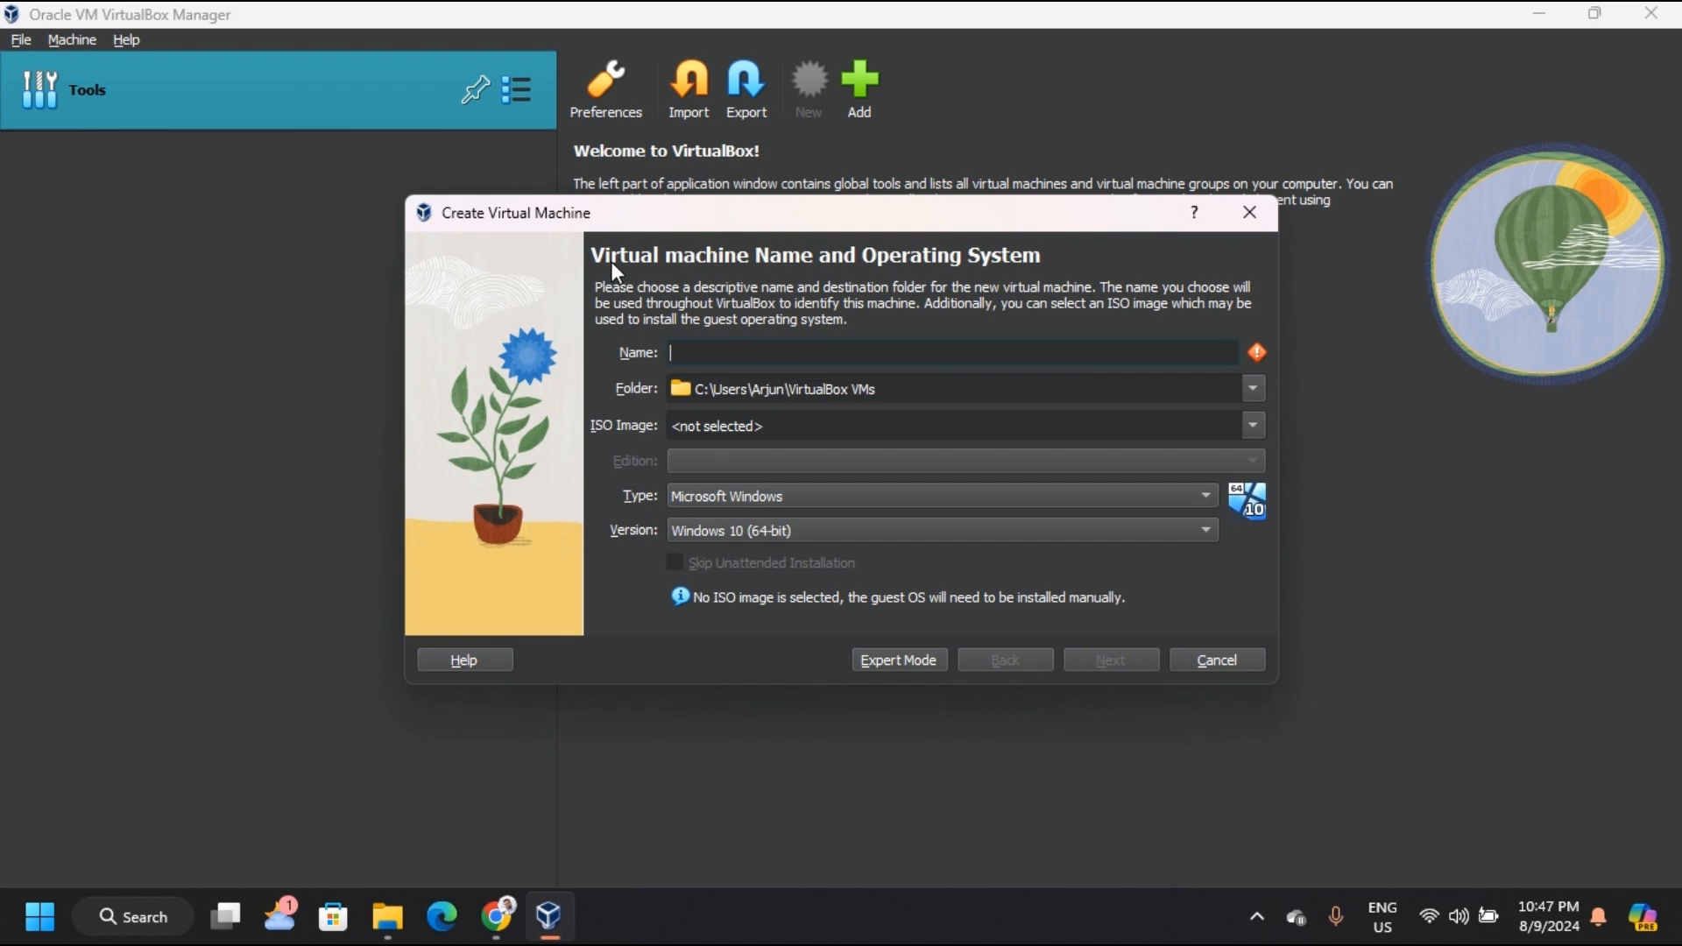
left_click_drag(614, 222, 565, 292)
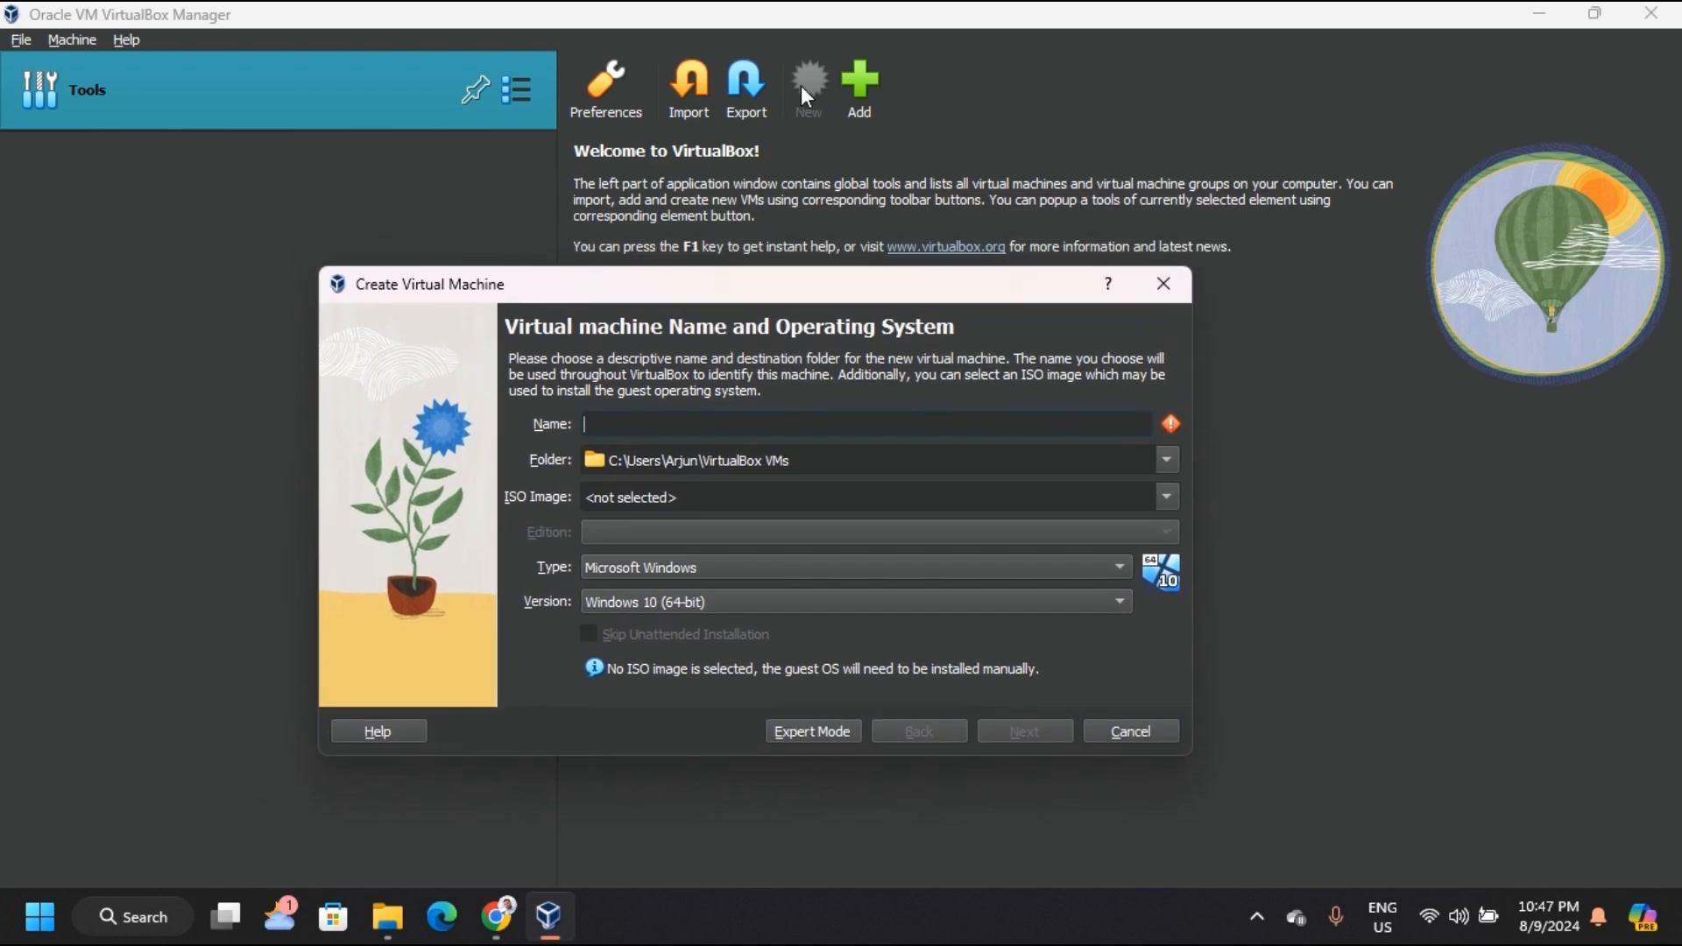
mouse_move(601, 286)
left_mouse_down()
mouse_move(732, 286)
mouse_move(580, 272)
left_mouse_up()
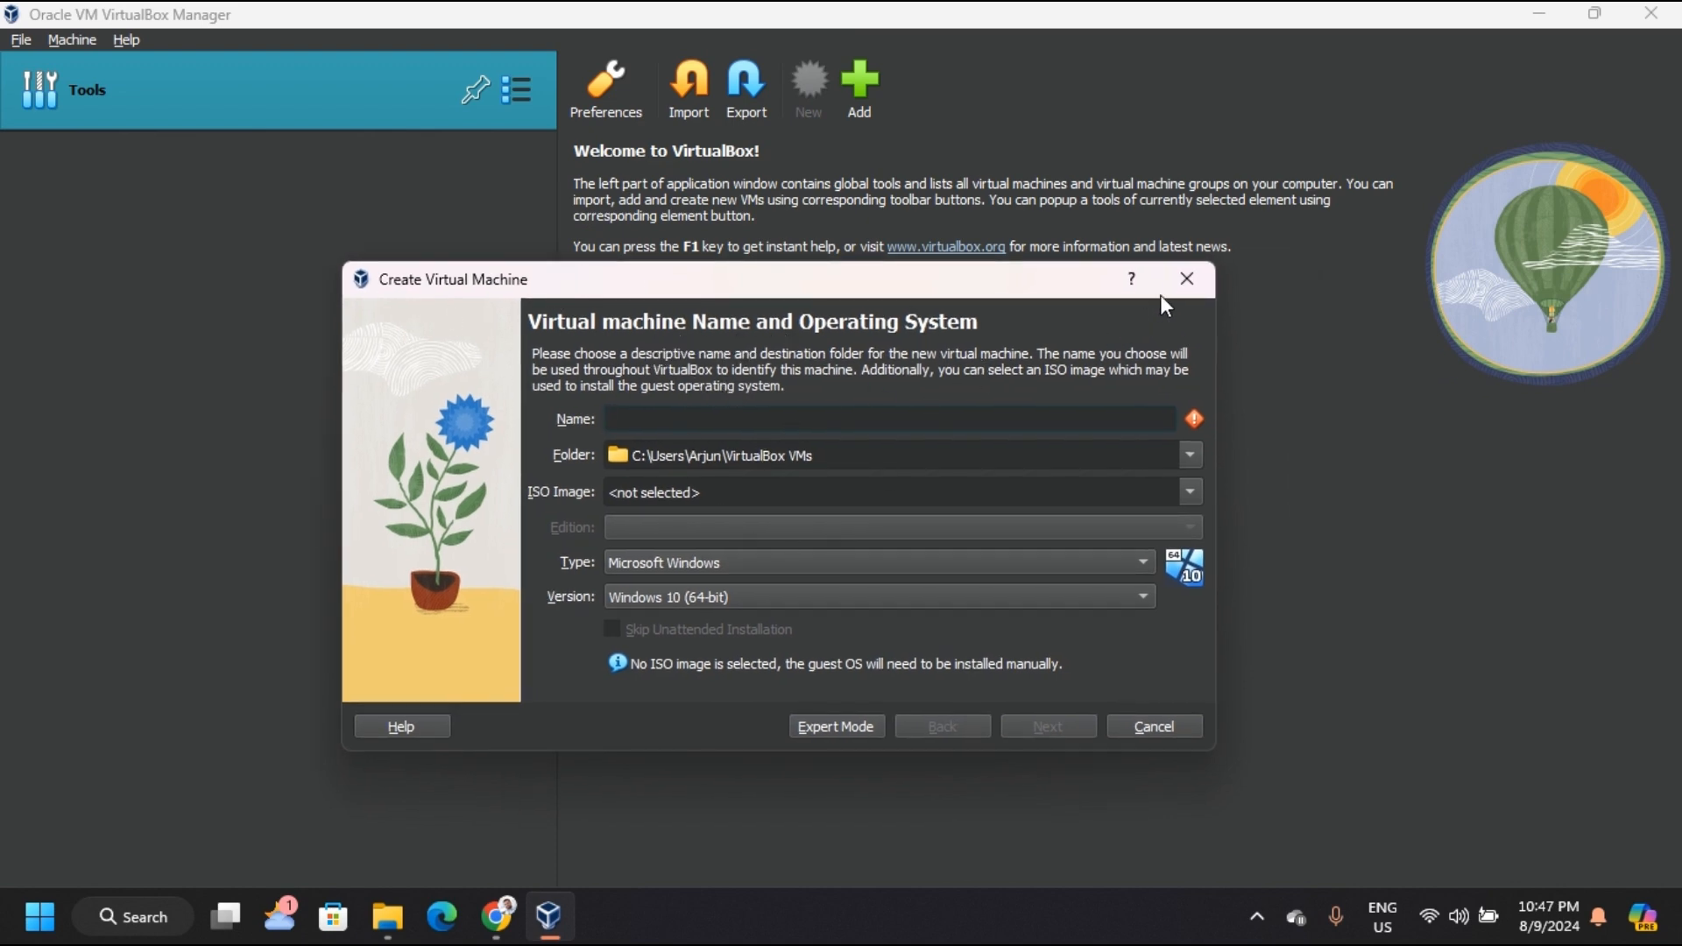
mouse_move(715, 286)
left_mouse_down()
mouse_move(699, 340)
mouse_move(730, 289)
left_mouse_up()
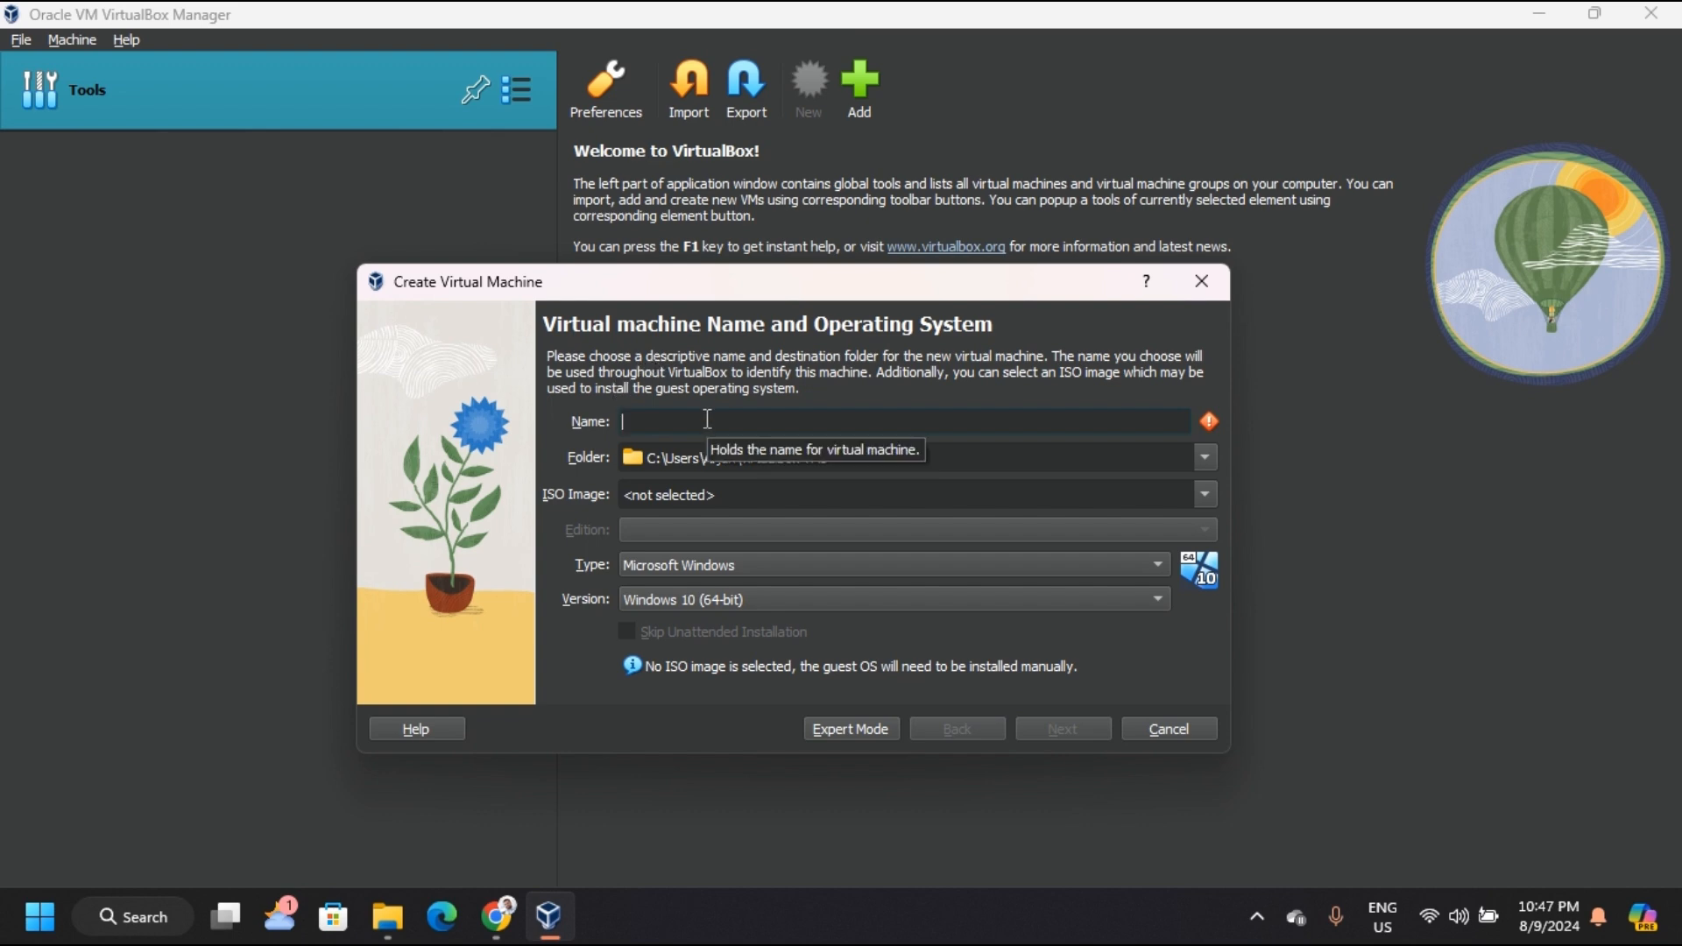
type("UbuntuServer")
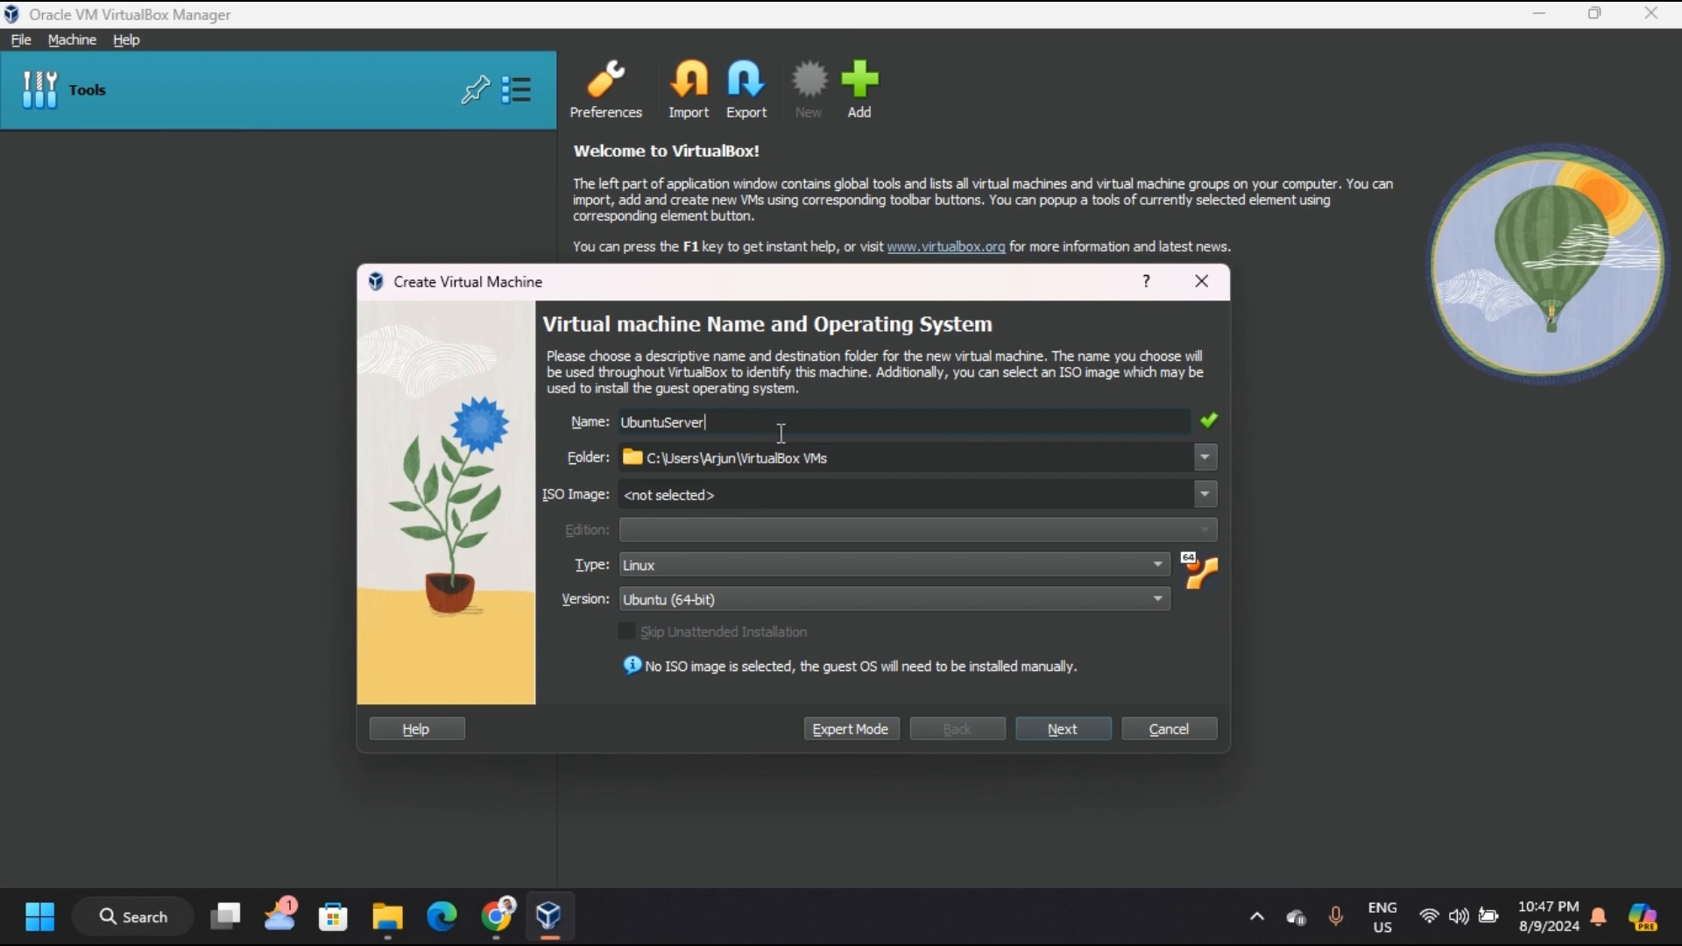
left_click(497, 917)
left_click(497, 917)
left_click(377, 920)
left_click(377, 920)
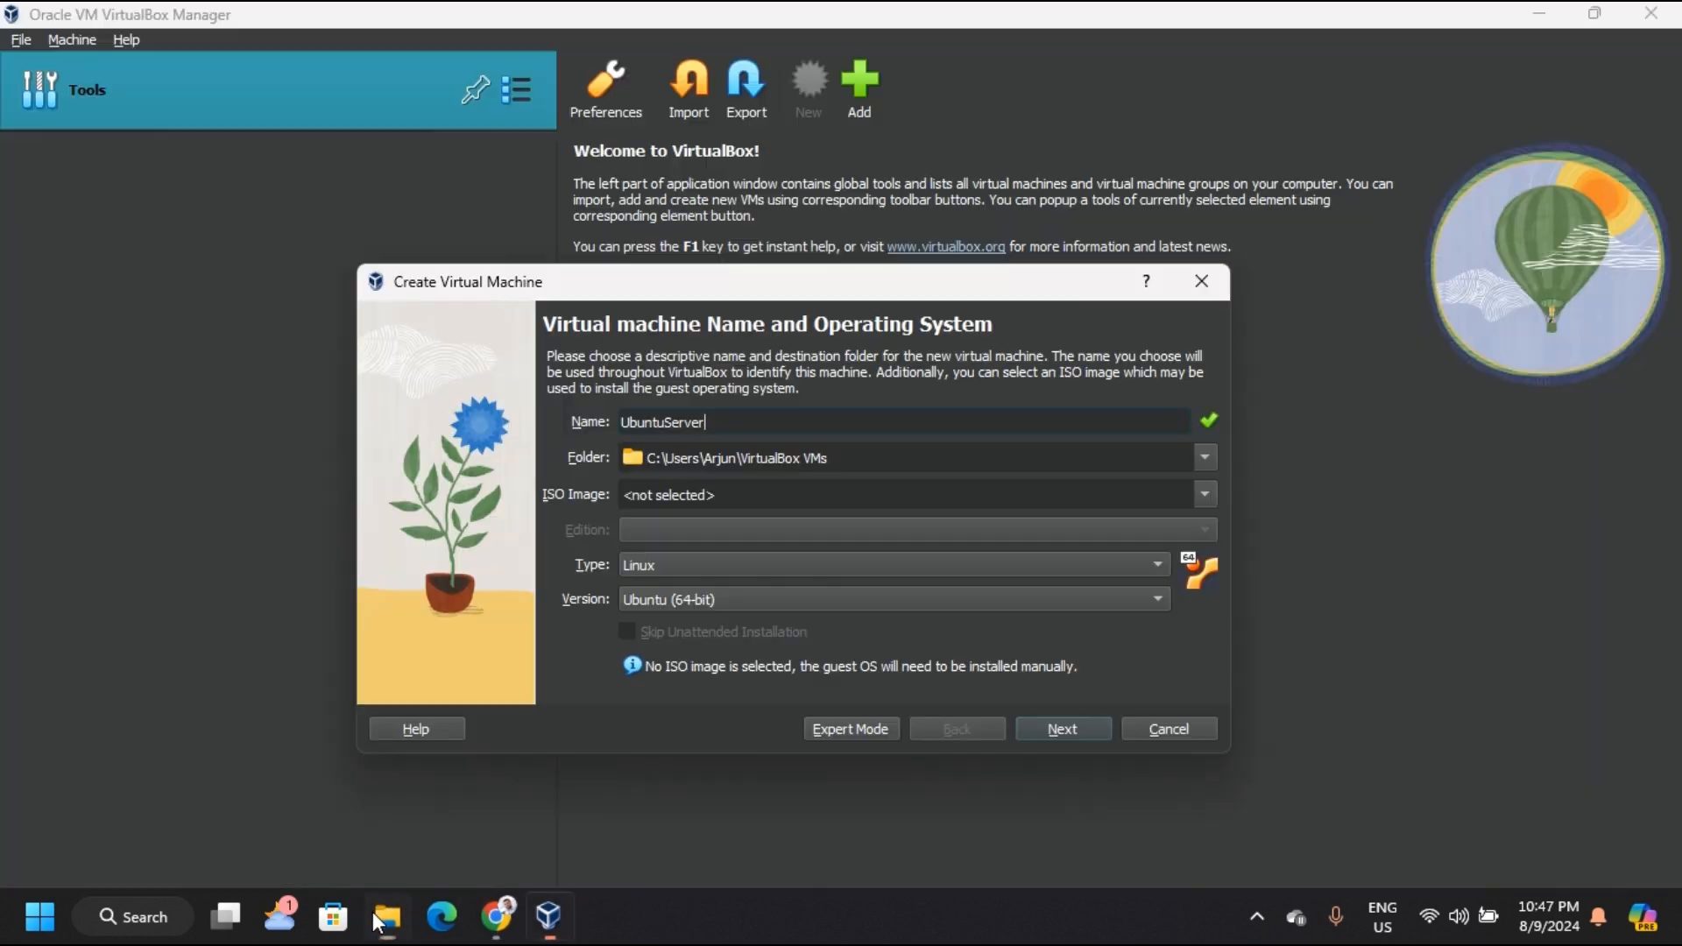
type("24")
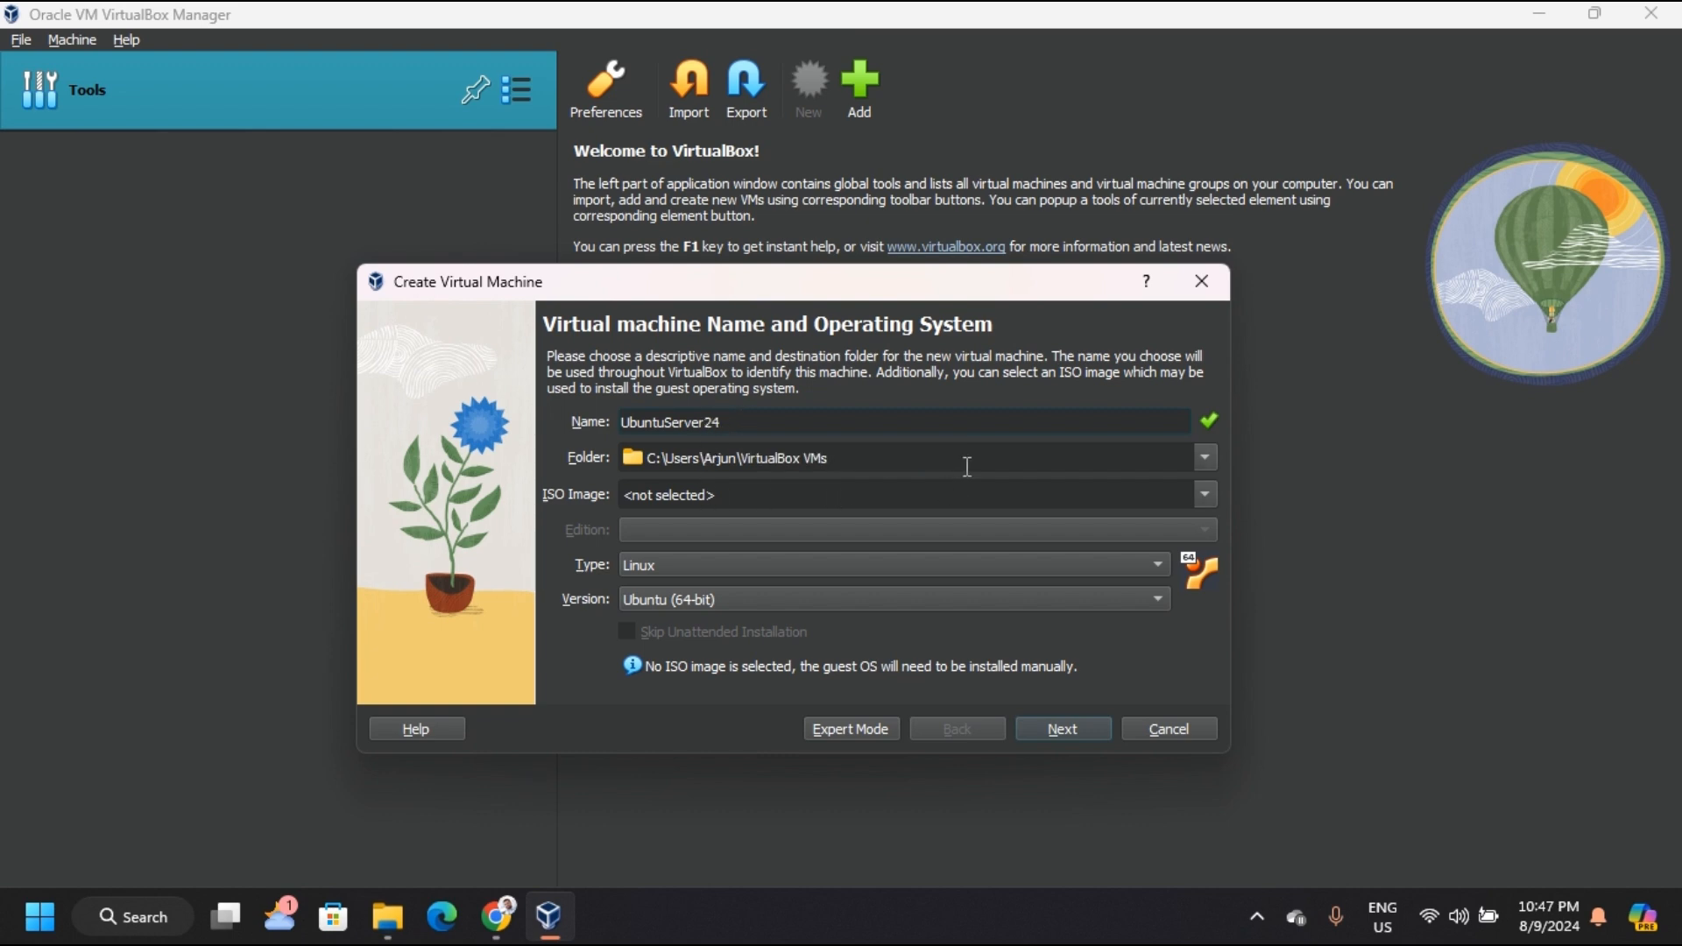
- Select ubuntu-24.04-live-server-amd64.iso from the Softwares folder on the Data (F:) drive as the virtual machine's ISO image
left_click(858, 453)
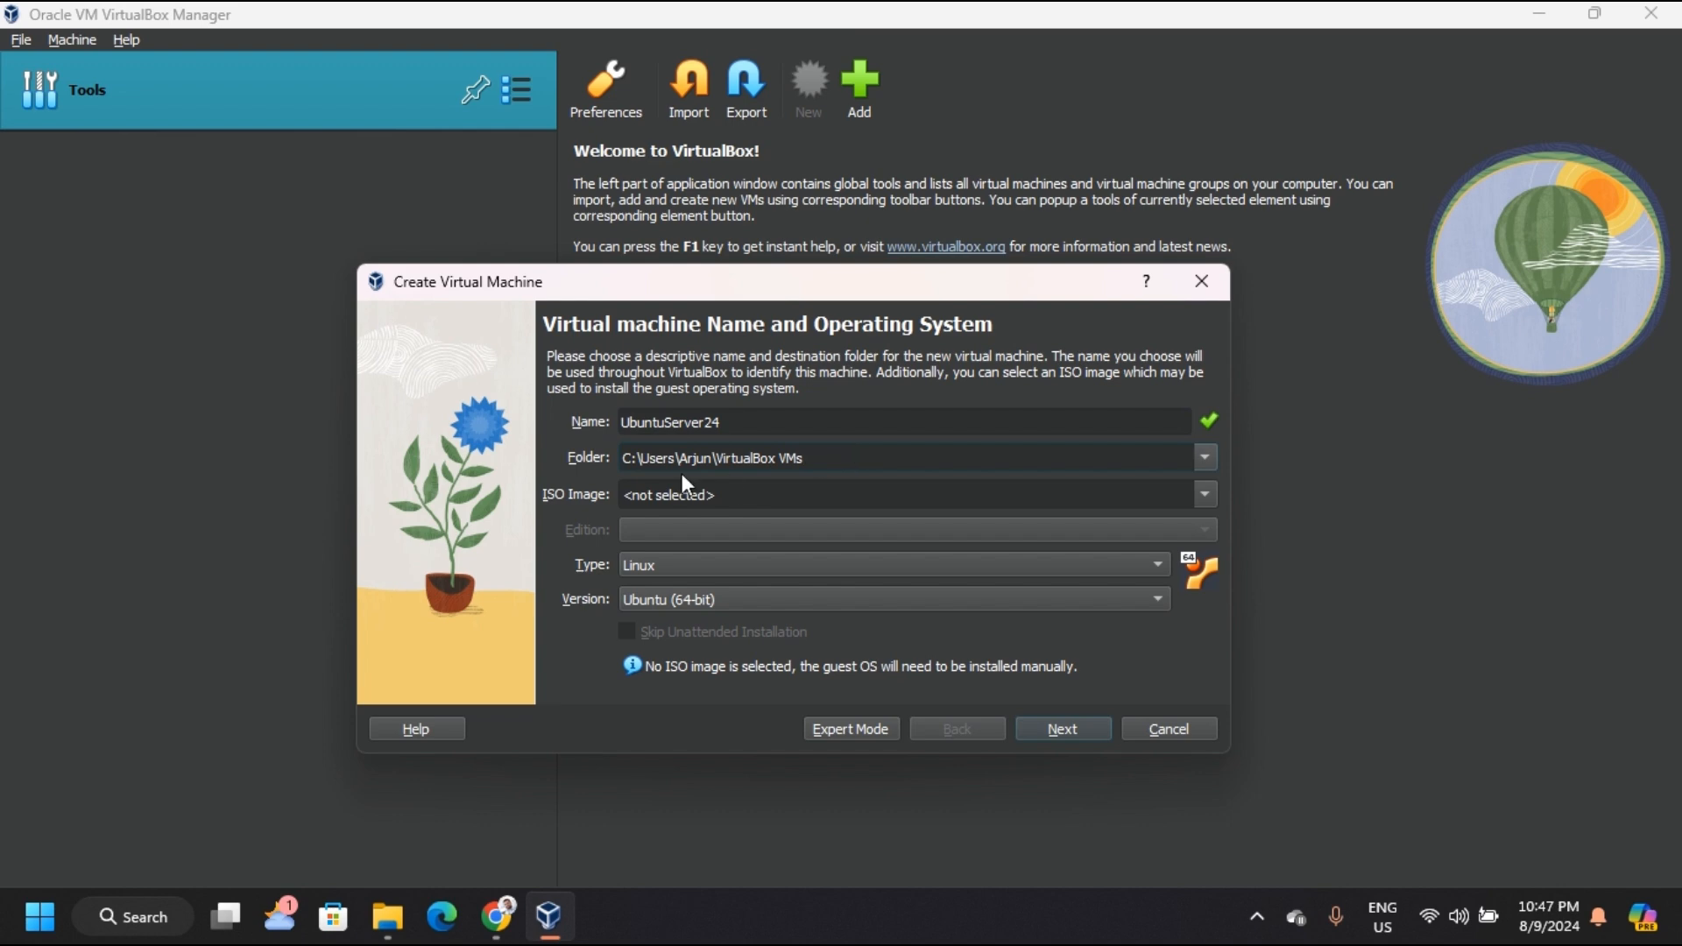
left_click(795, 500)
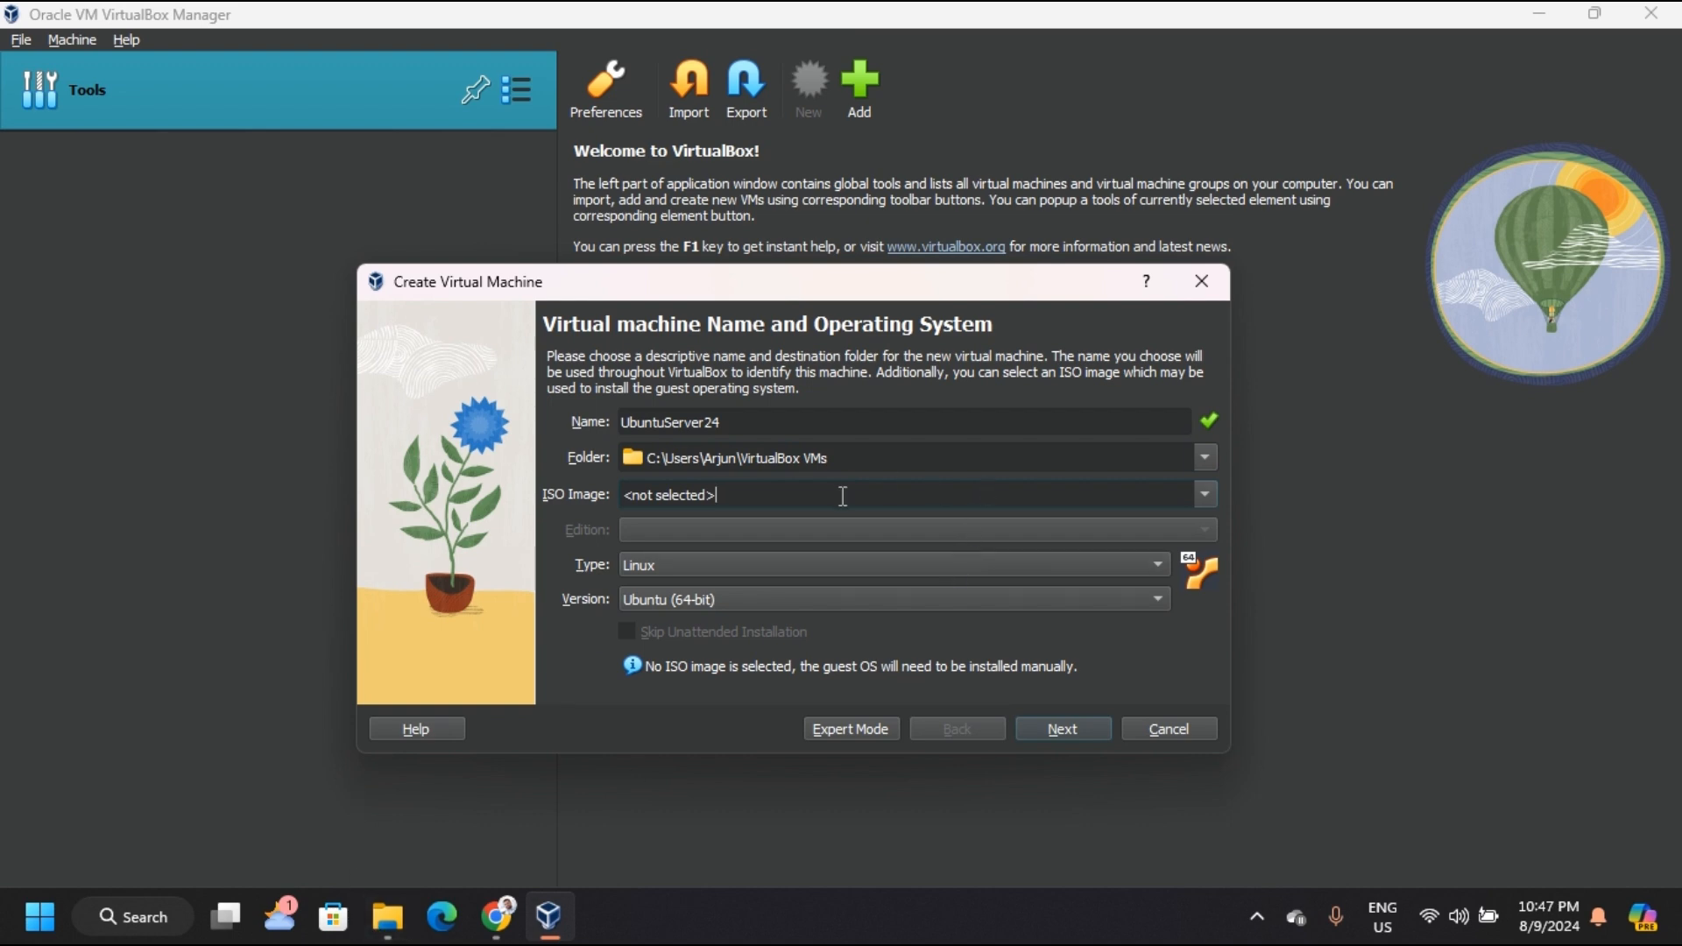
left_click(1205, 496)
left_click(676, 552)
scroll(429, 604, "down", 3)
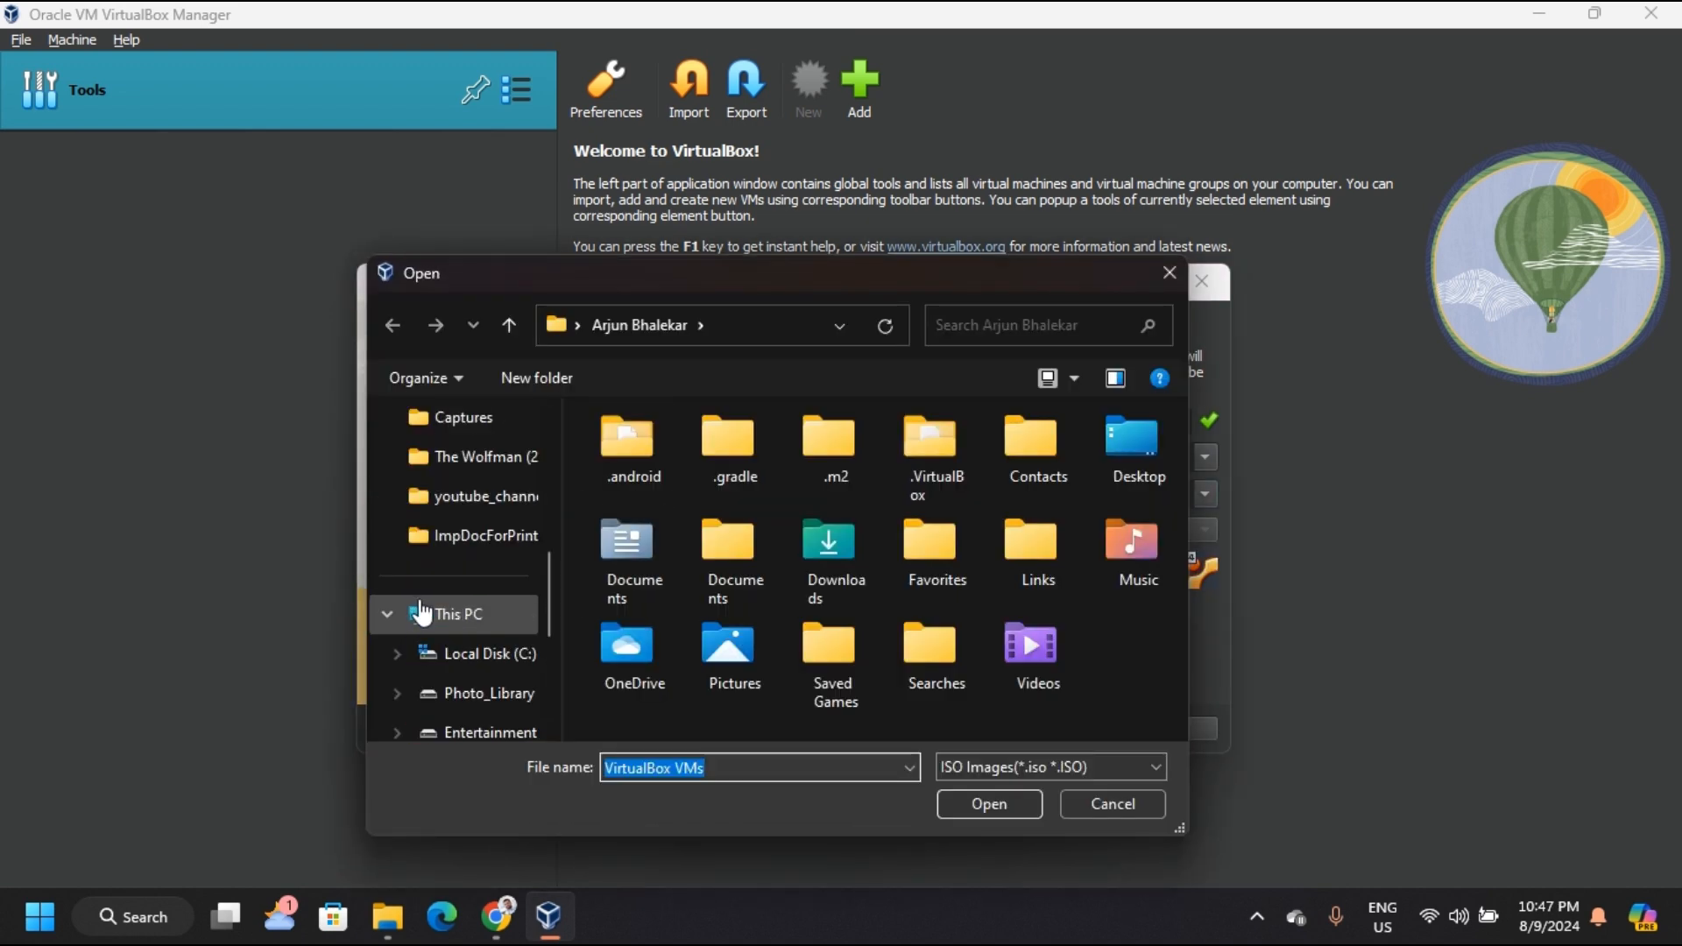
scroll(422, 613, "down", 4)
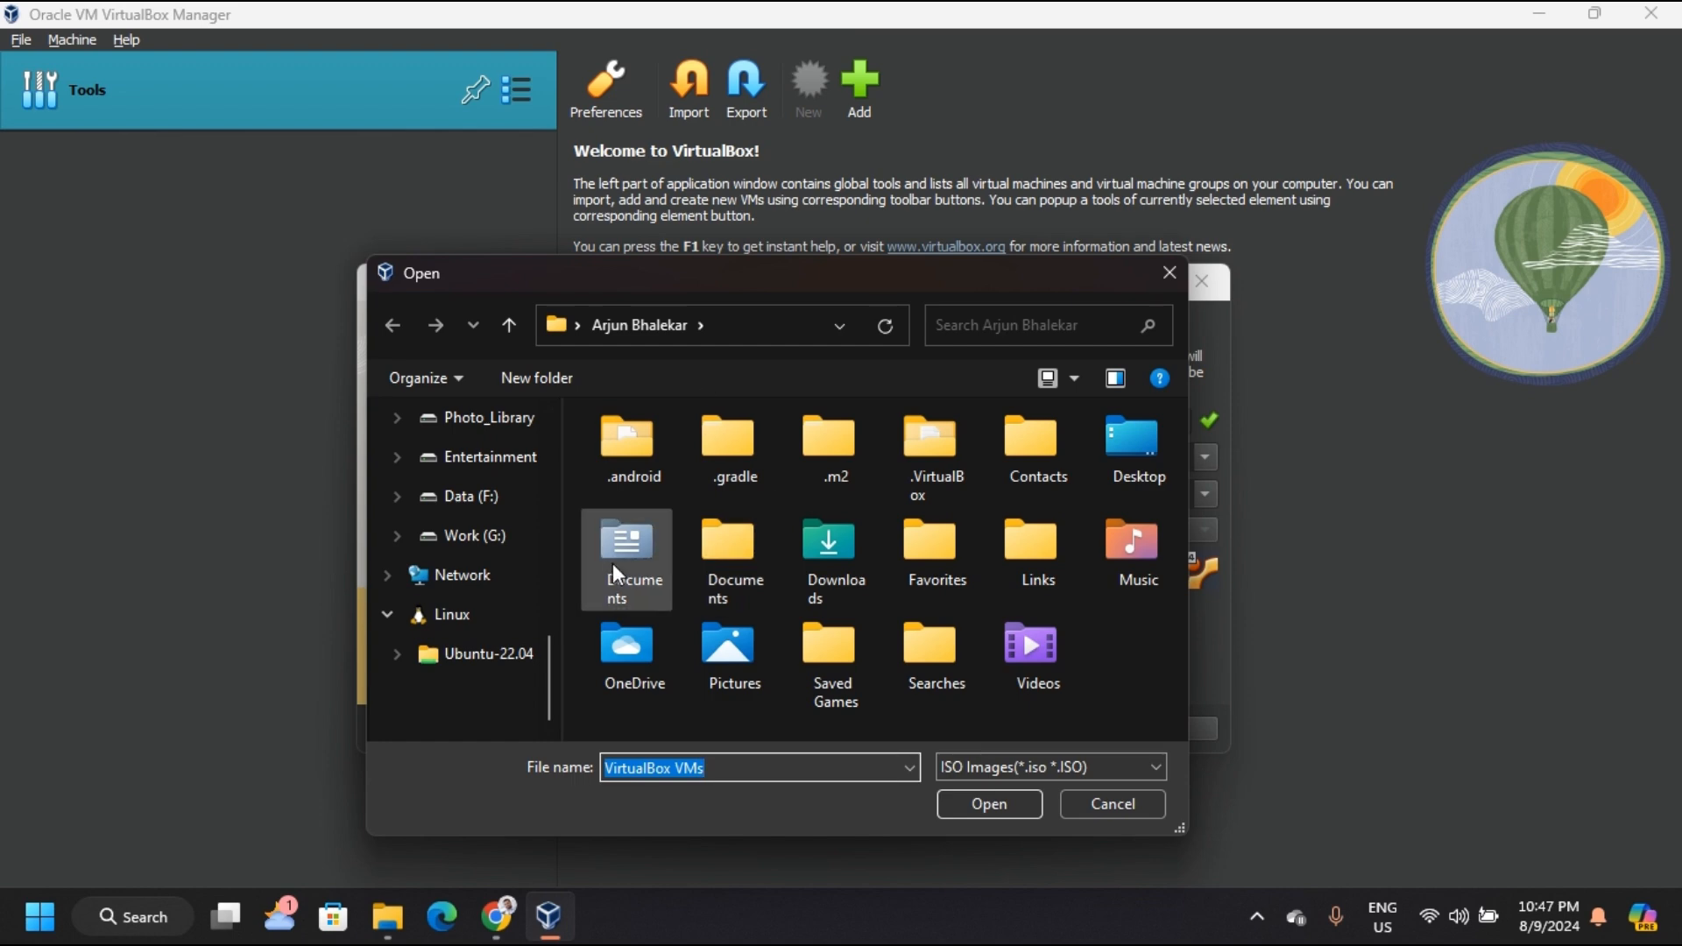
scroll(478, 579, "up", 5)
scroll(459, 561, "up", 3)
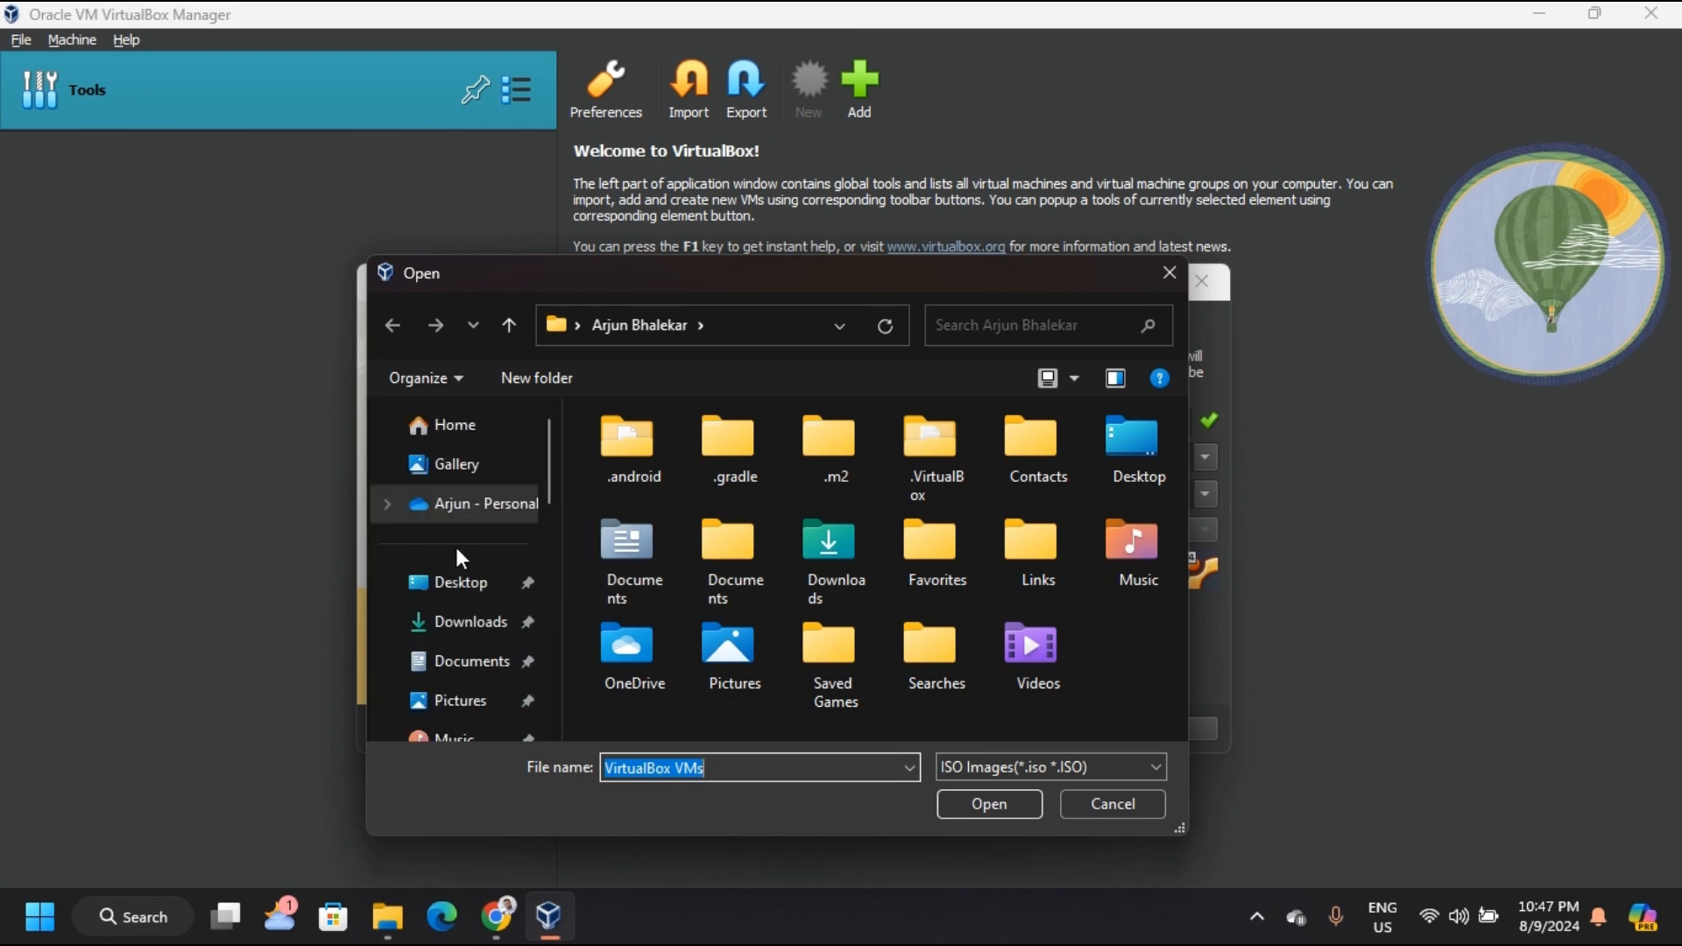
left_click(447, 582)
scroll(451, 586, "down", 3)
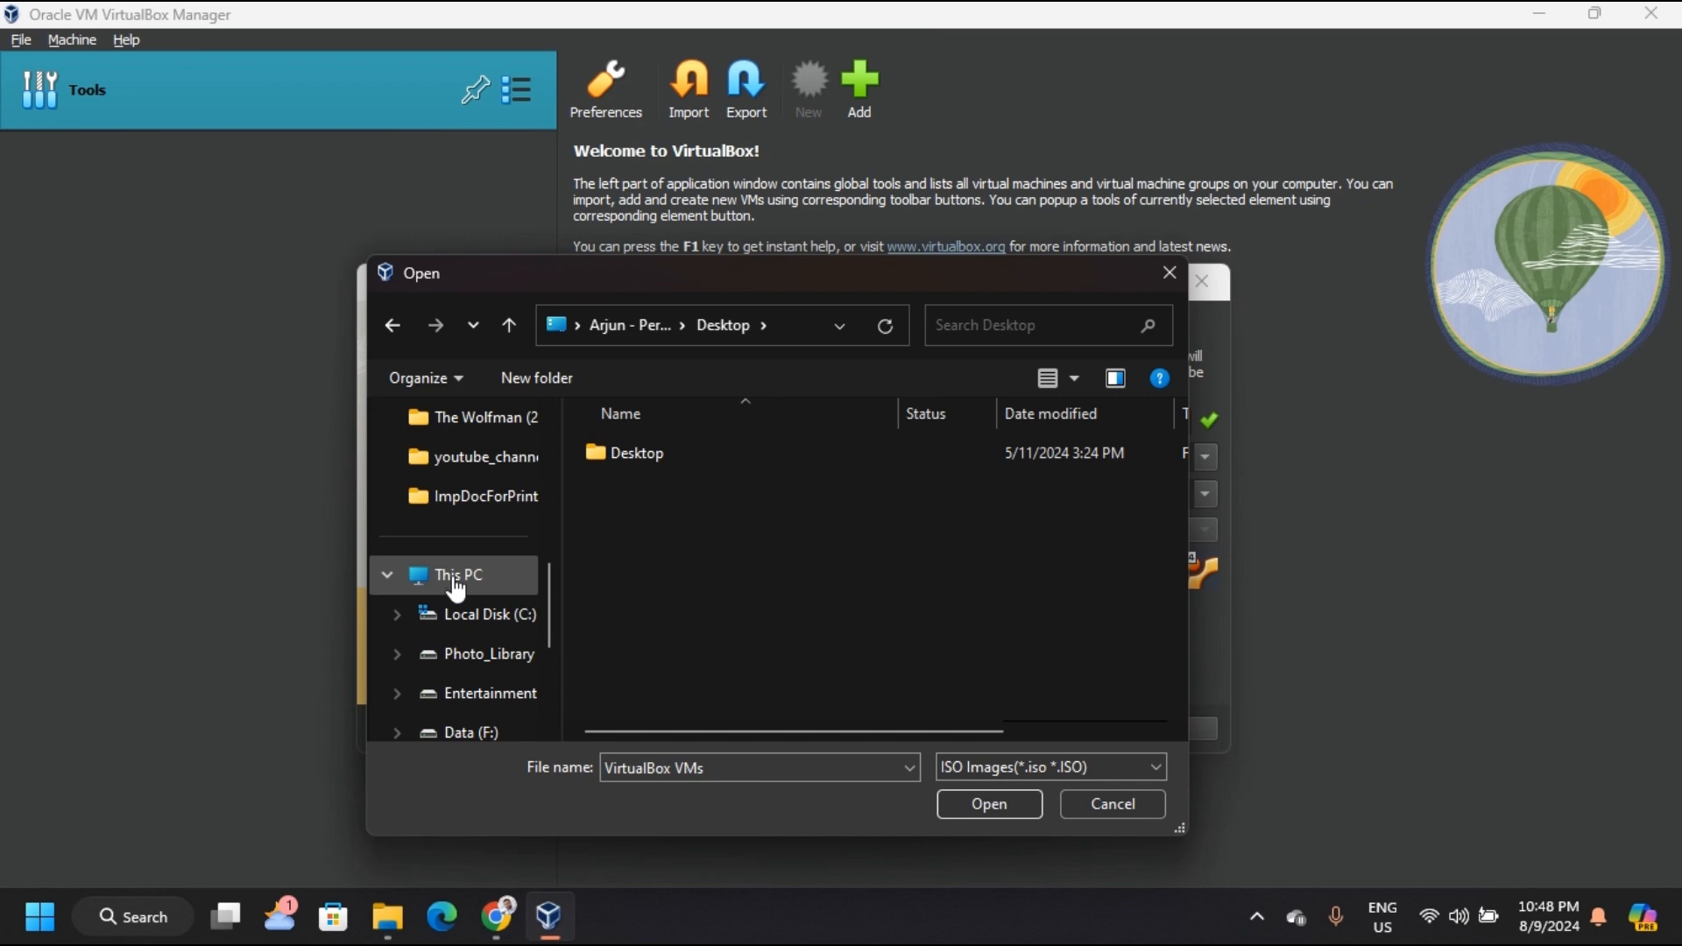
scroll(411, 697, "down", 3)
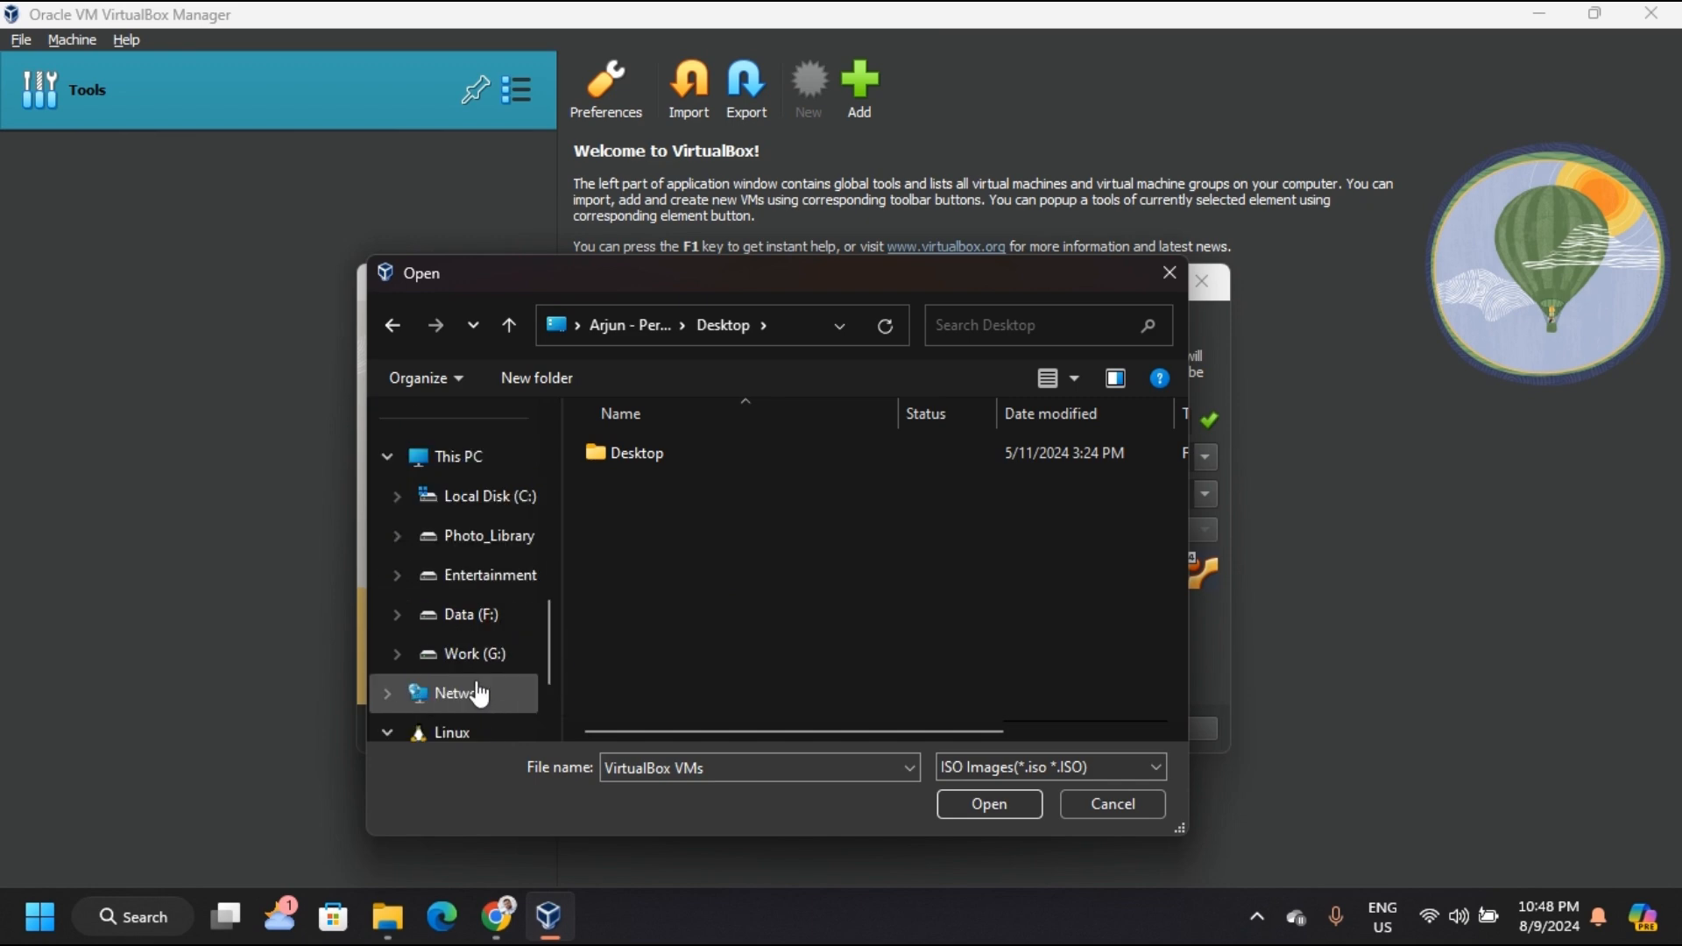
left_click(451, 616)
double_click(635, 455)
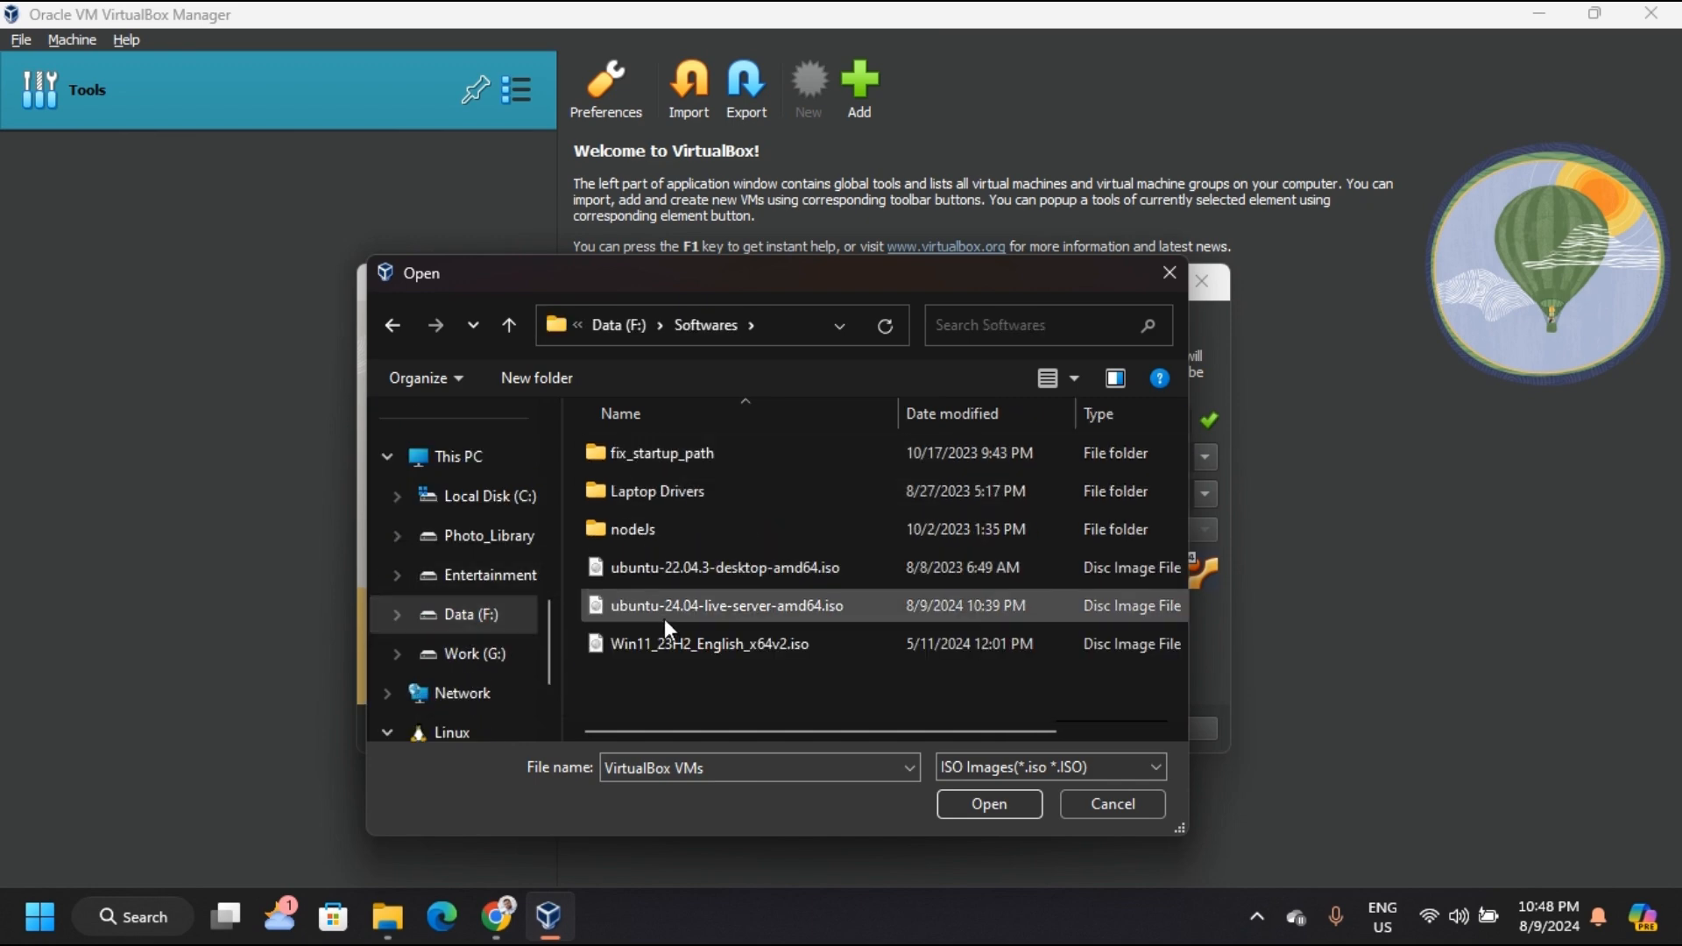
left_click(789, 609)
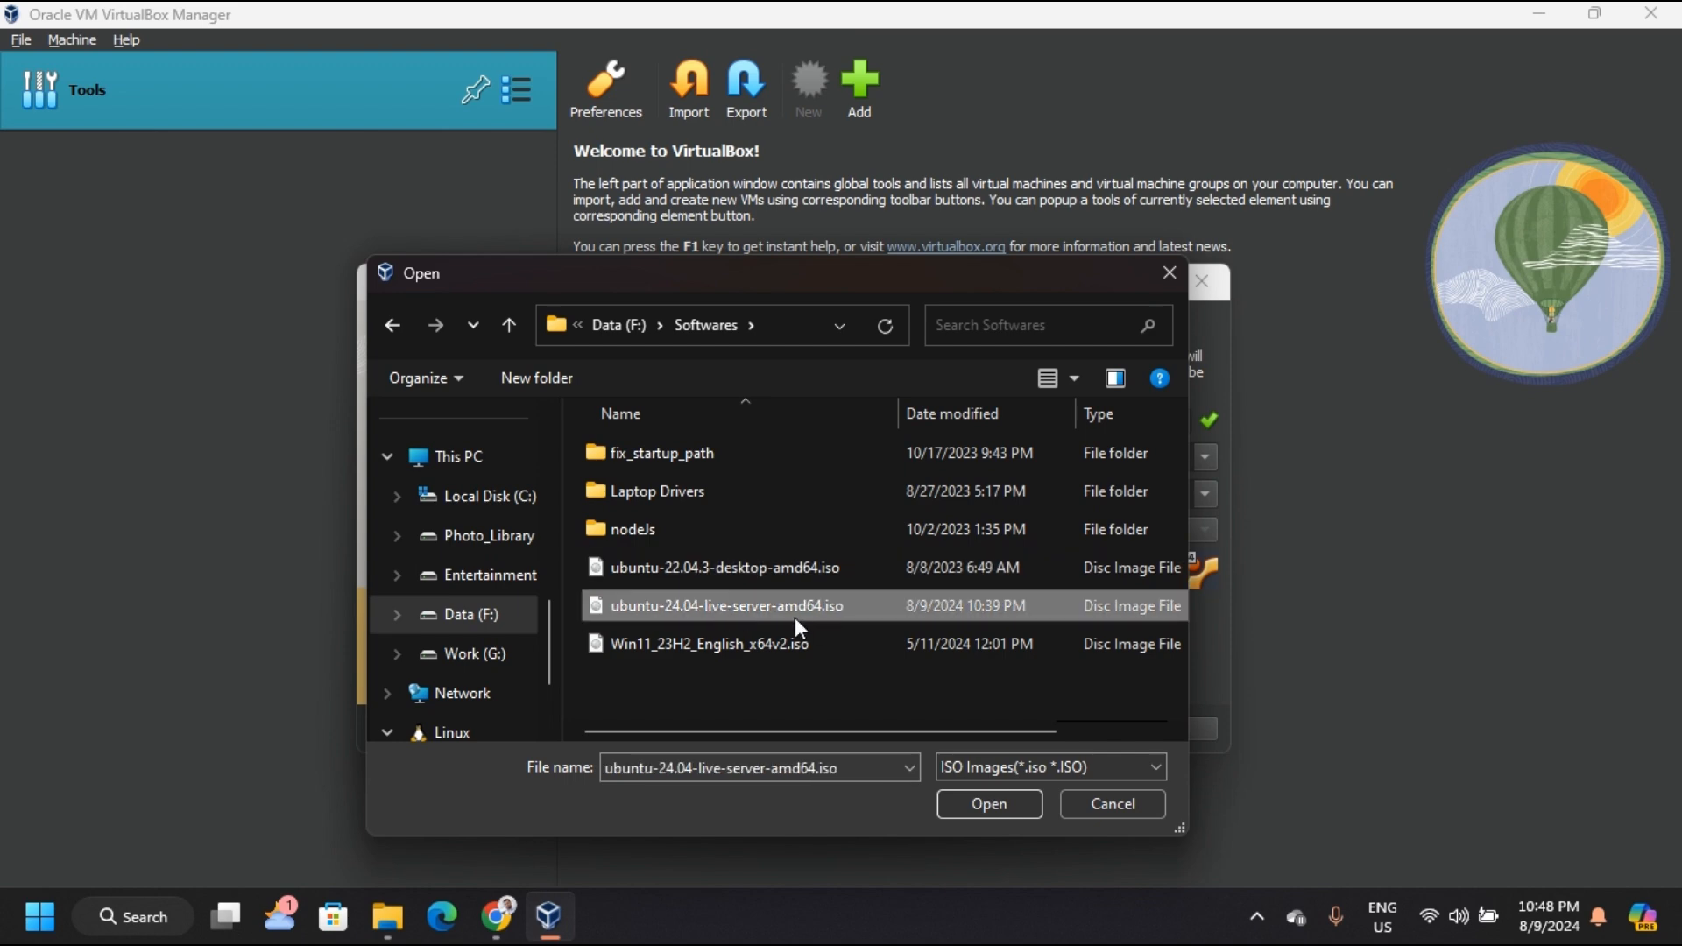
left_click(973, 801)
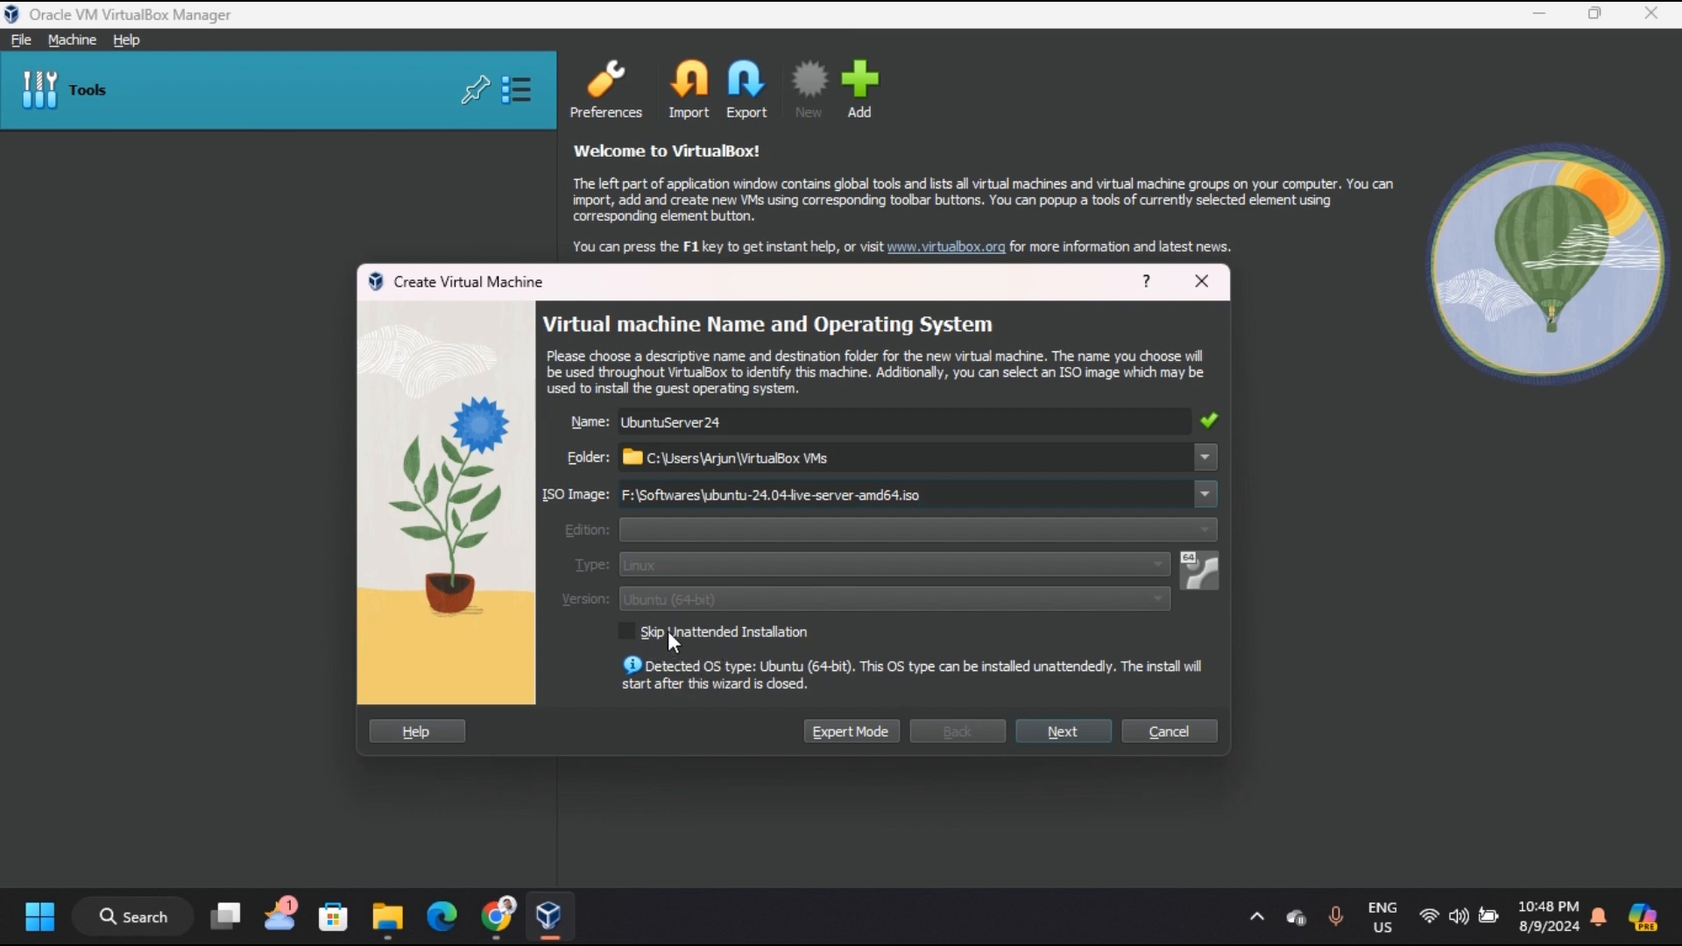
- Enable Skip Unattended Installation and continue to the hardware settings
left_click(626, 630)
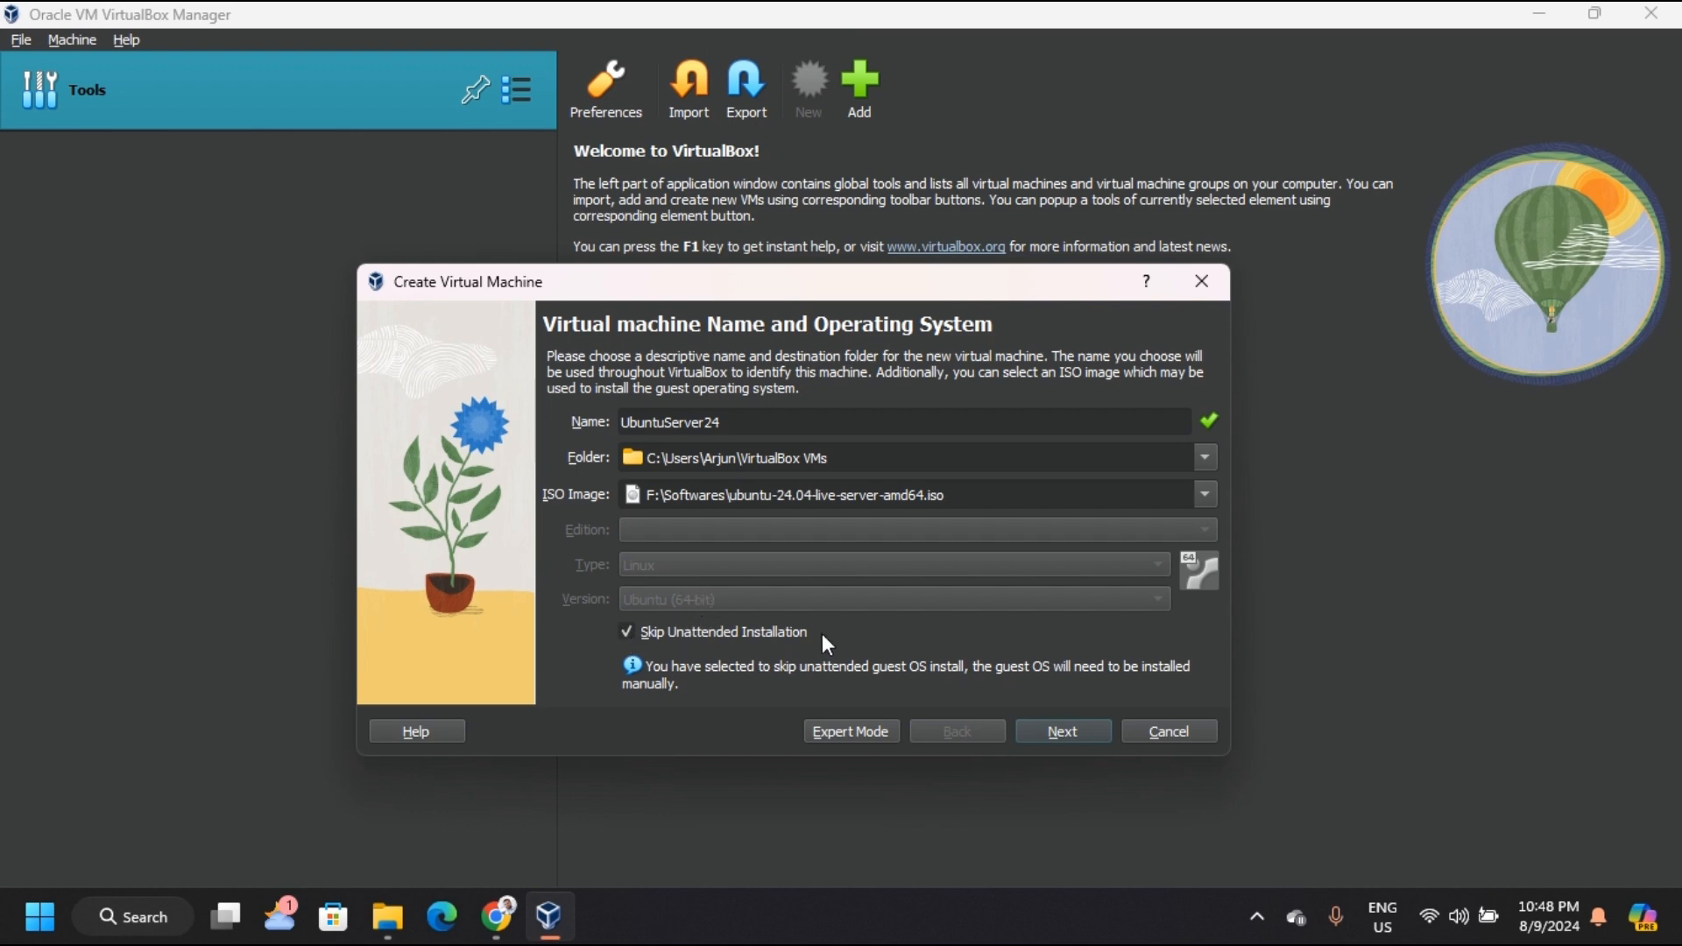
left_click(624, 632)
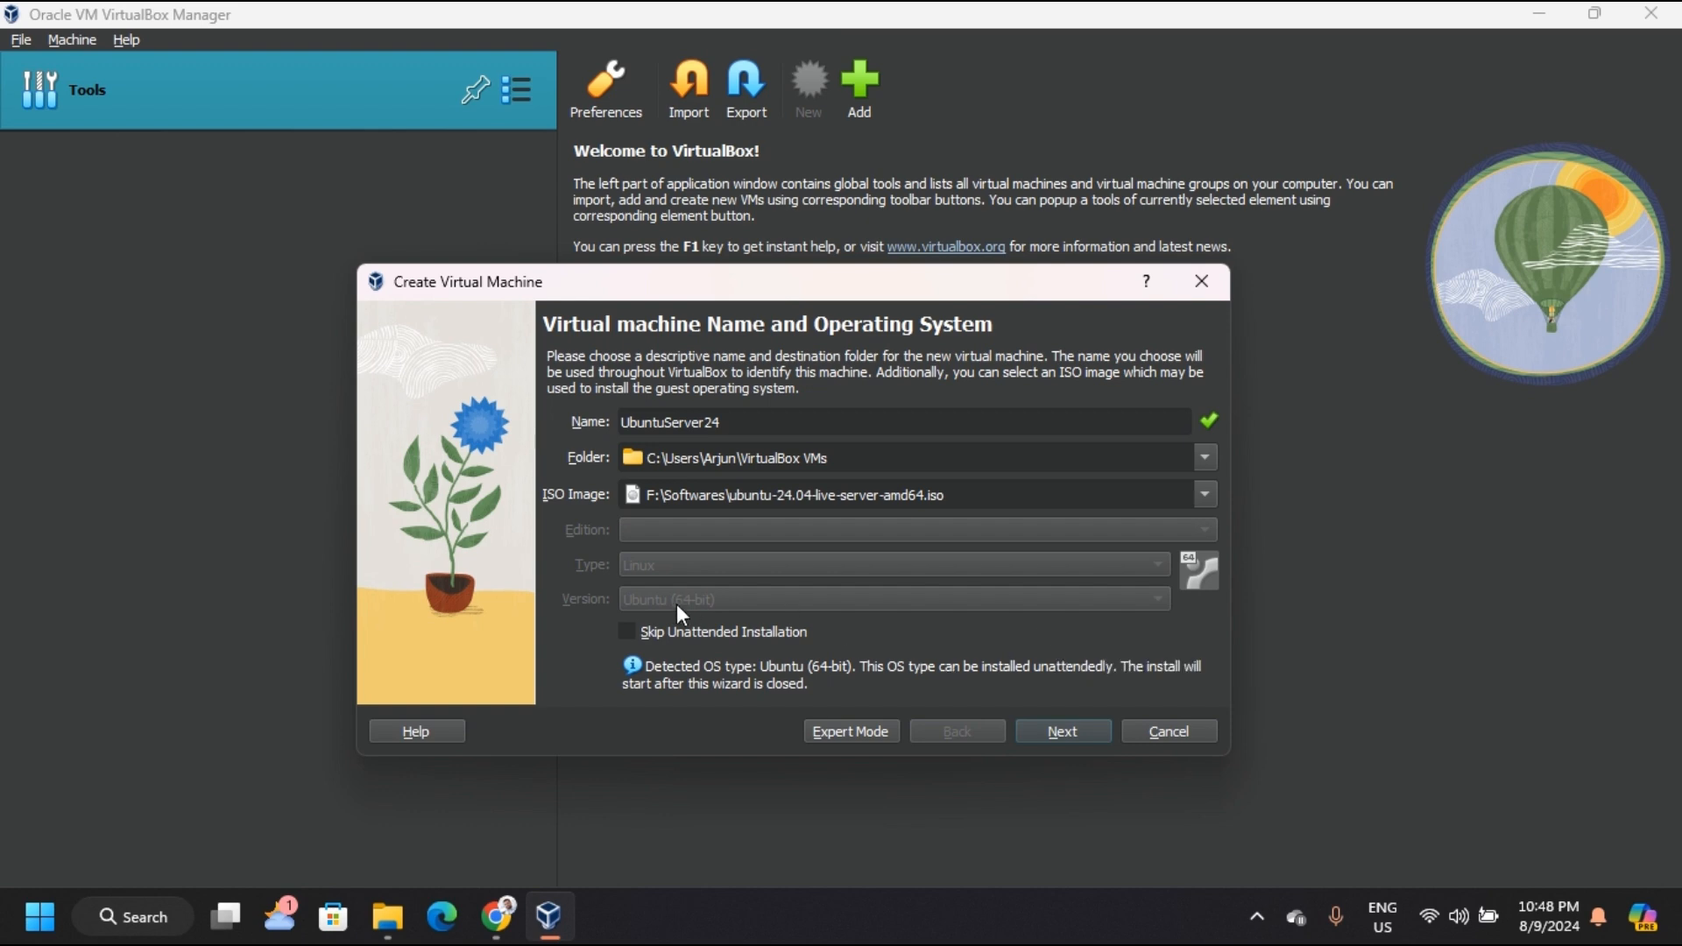
left_click(627, 633)
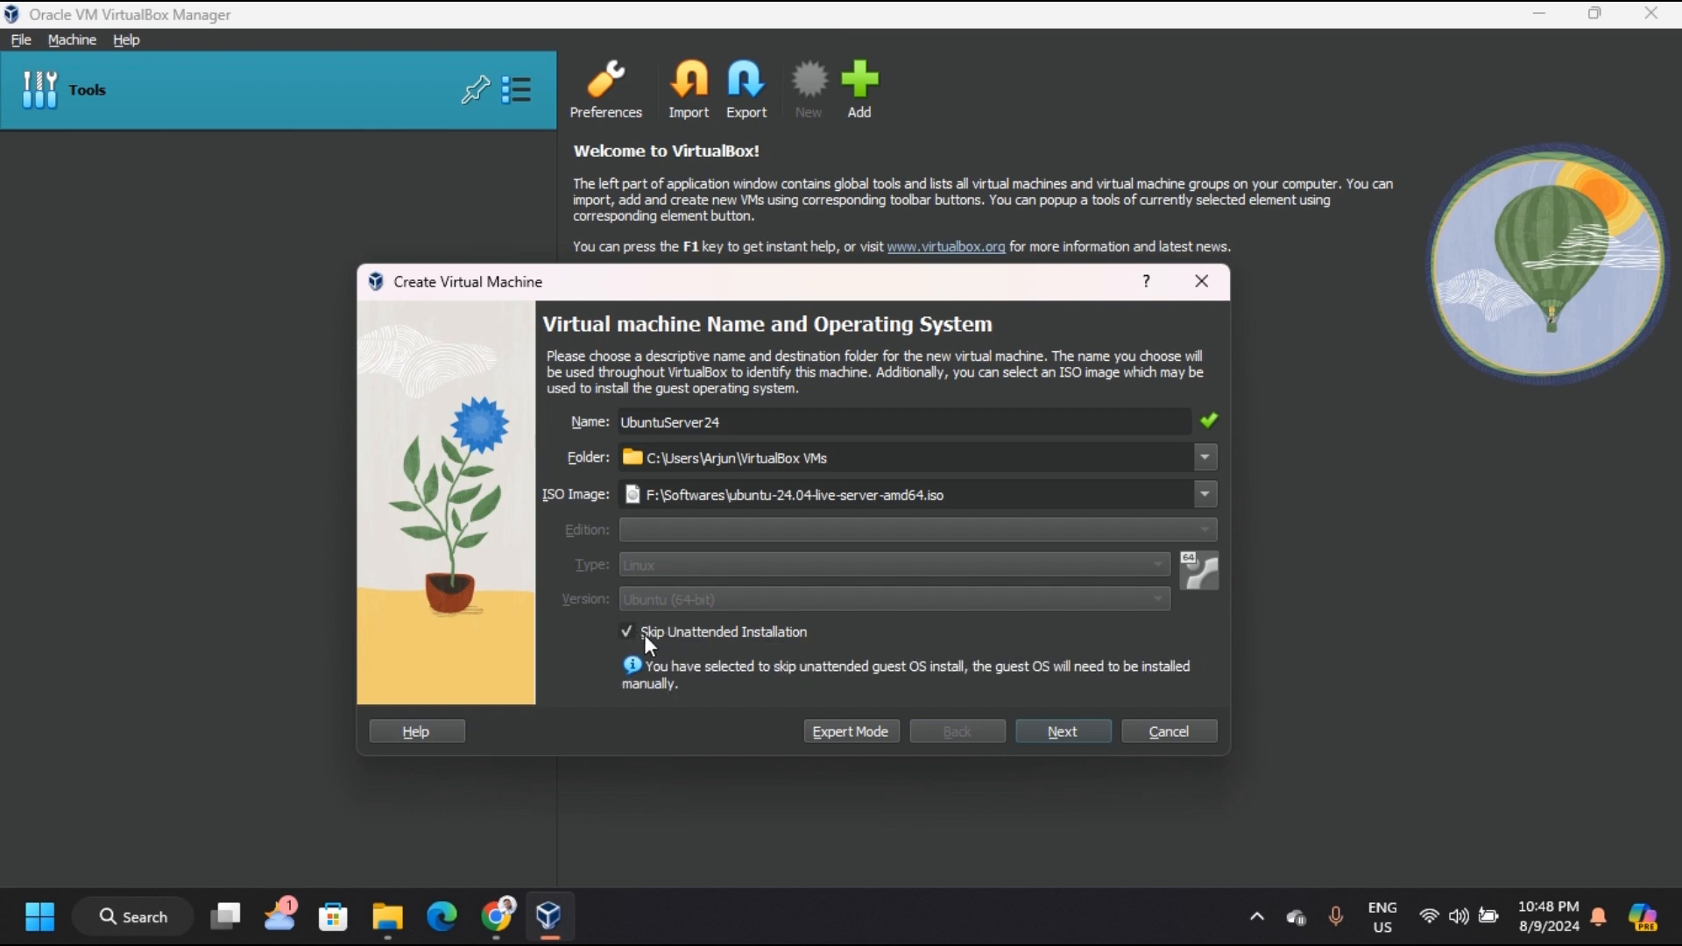
left_click(1056, 743)
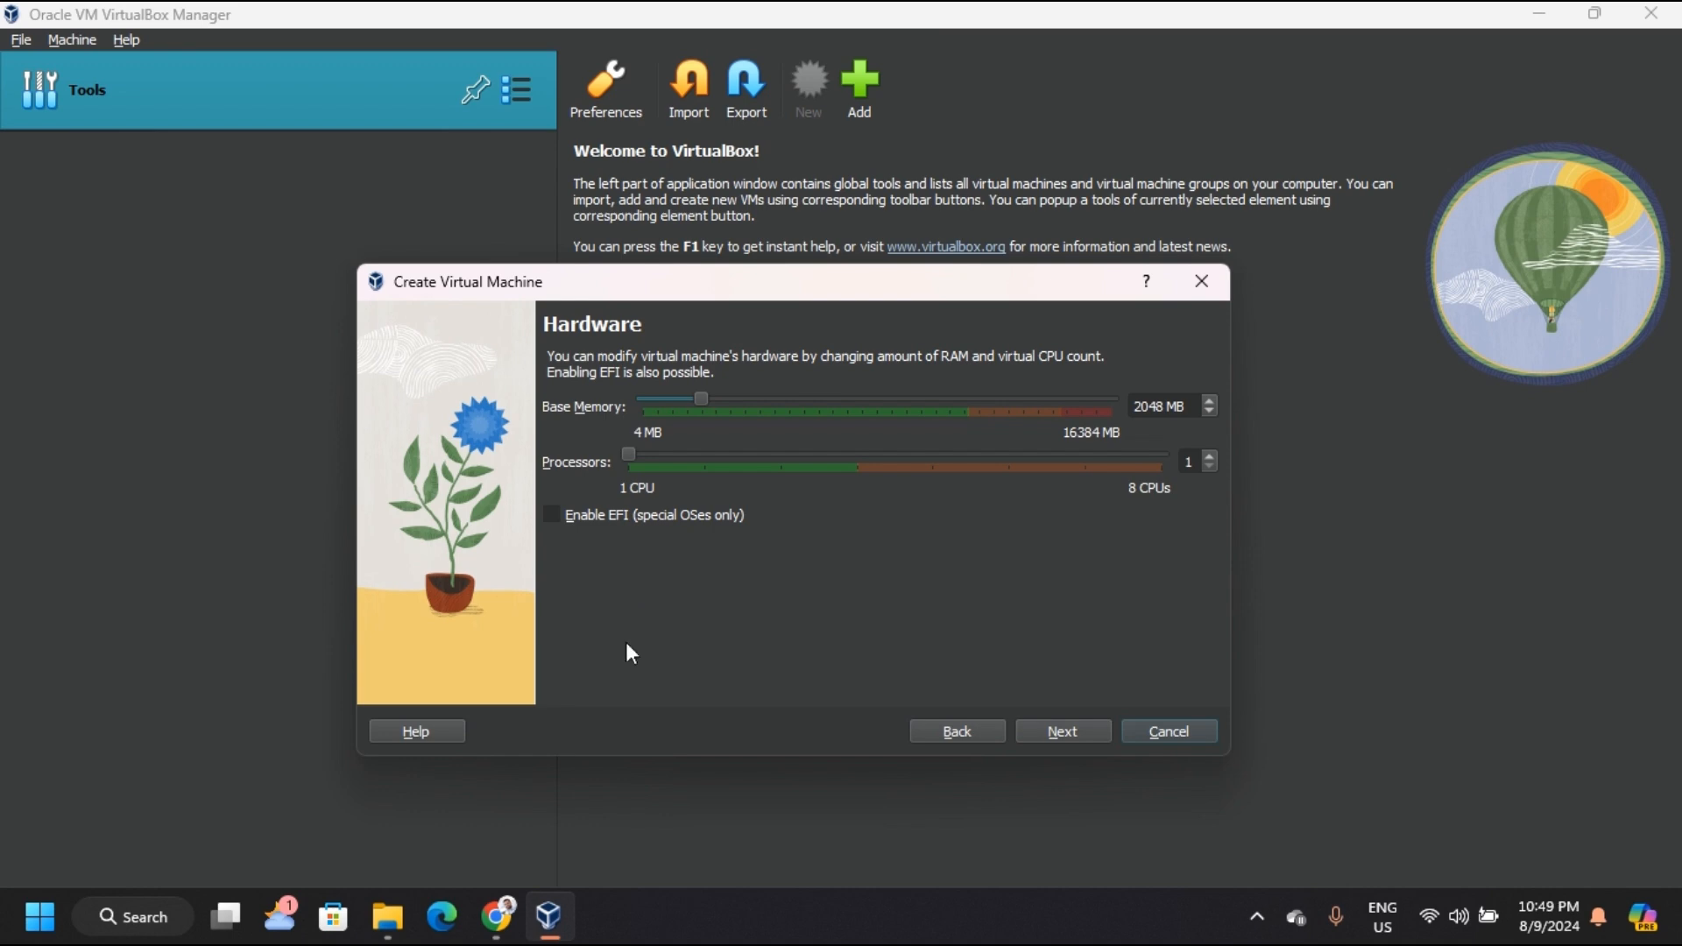
- Switch to the browser and check the Ubuntu Server 24.04 LTS system requirements on its download page, returning to VirtualBox
left_click(497, 916)
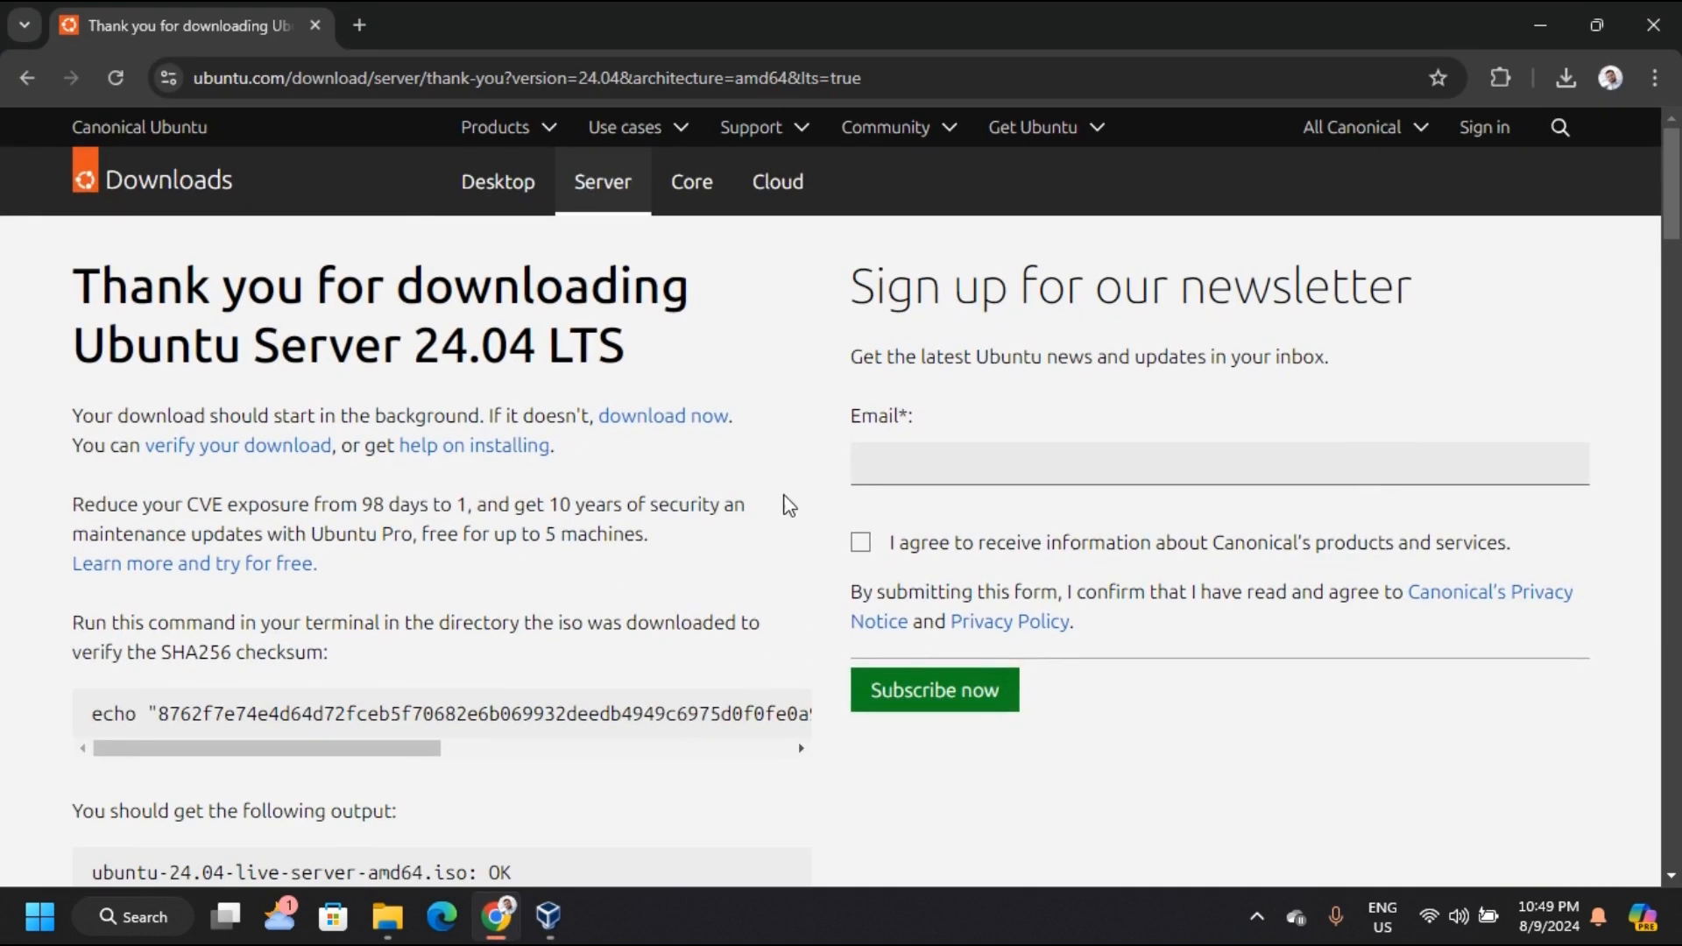
left_click(603, 185)
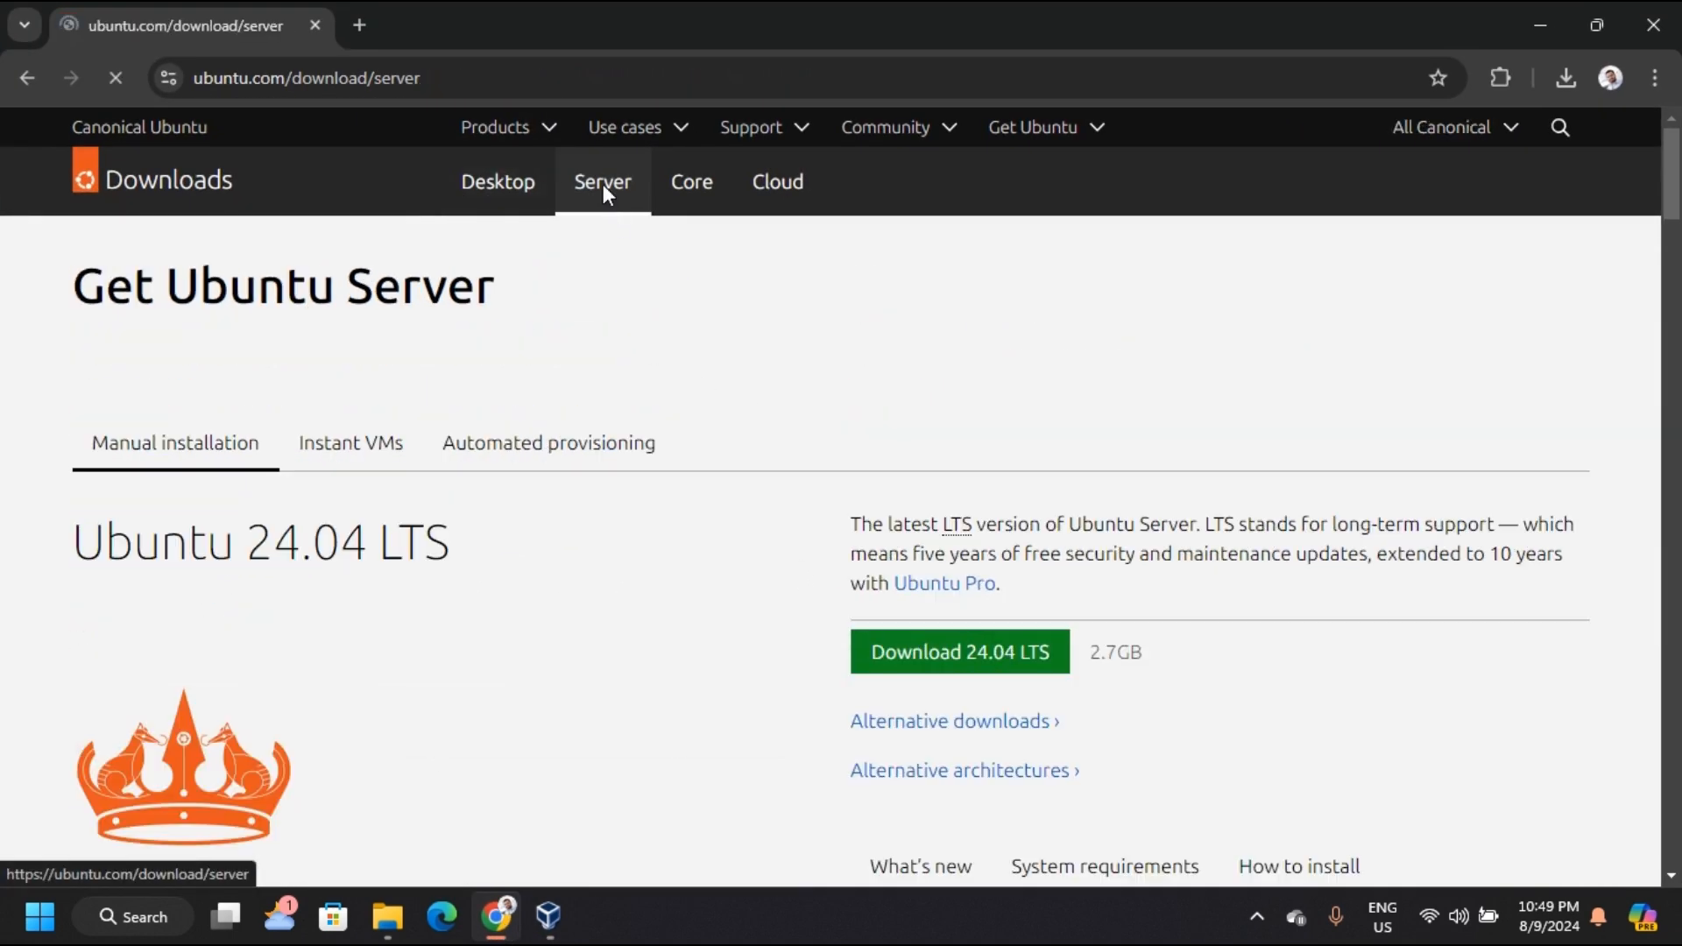
scroll(976, 450, "down", 5)
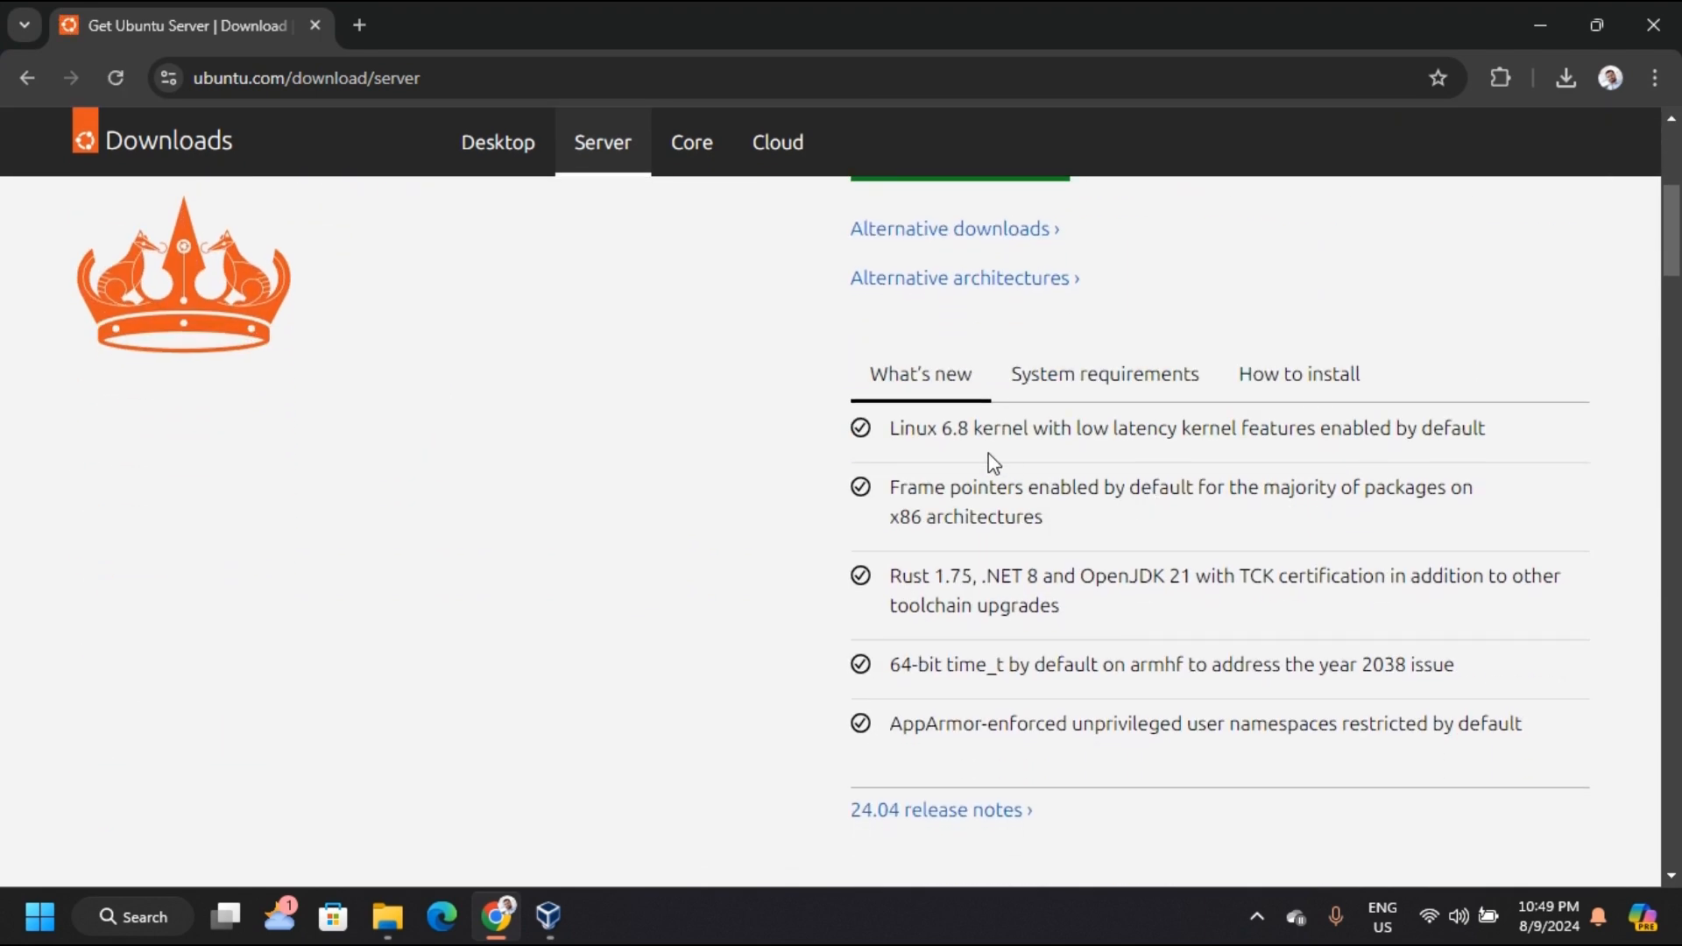
left_click(1063, 379)
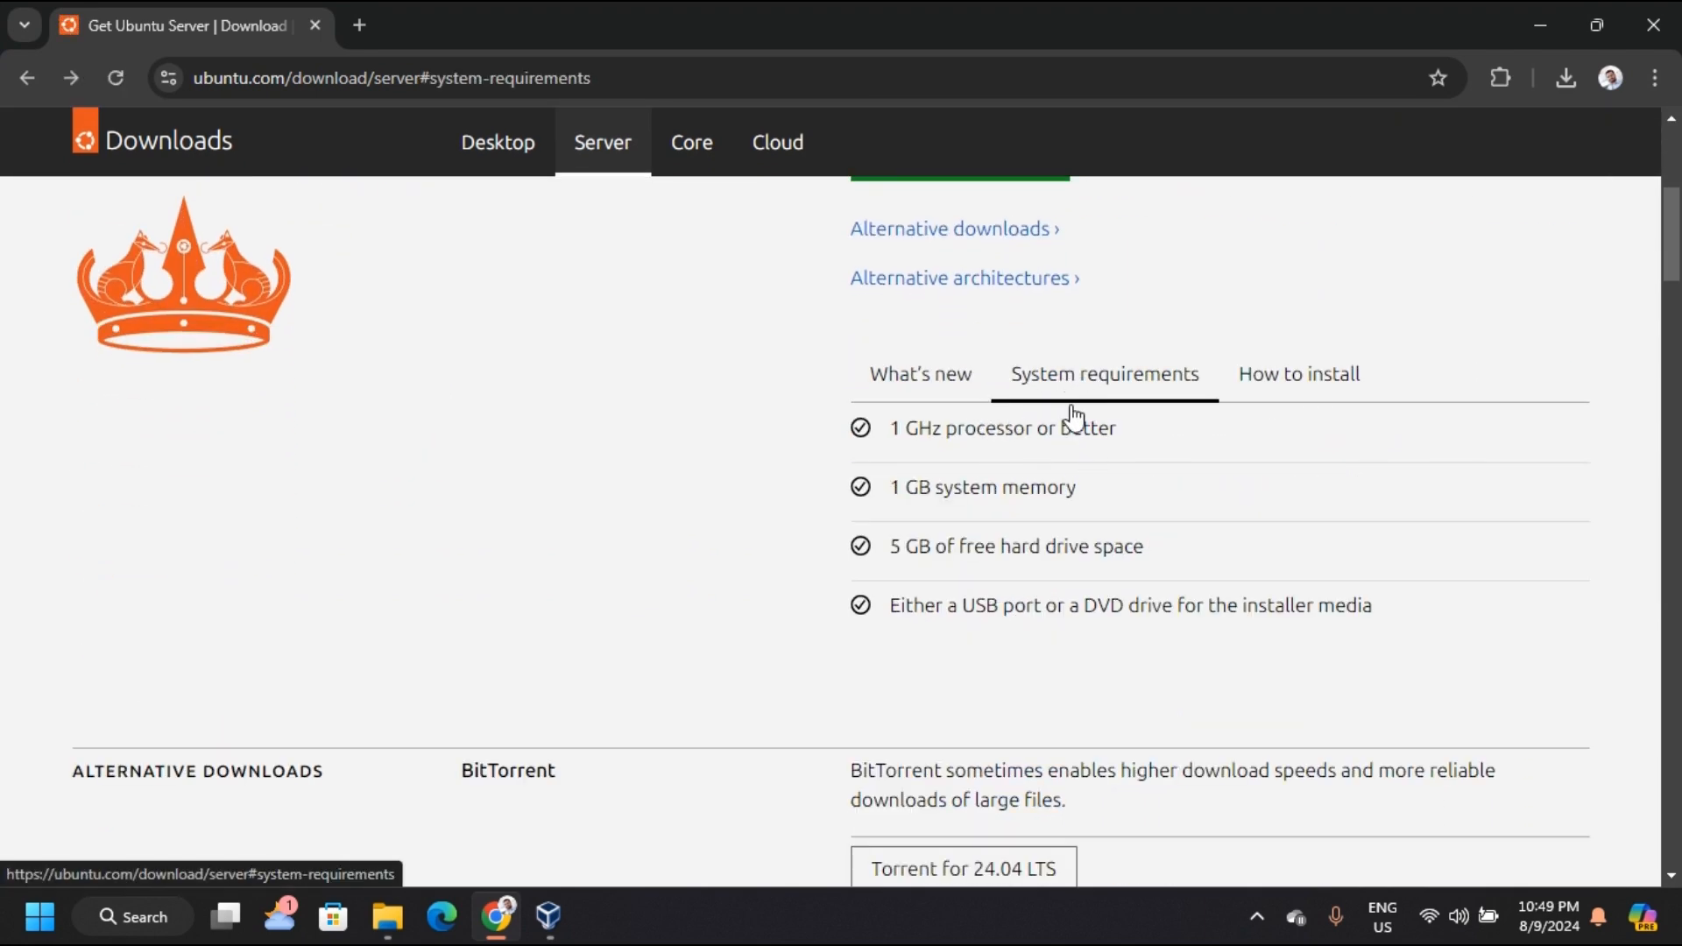
scroll(285, 487, "up", 5)
scroll(387, 491, "down", 3)
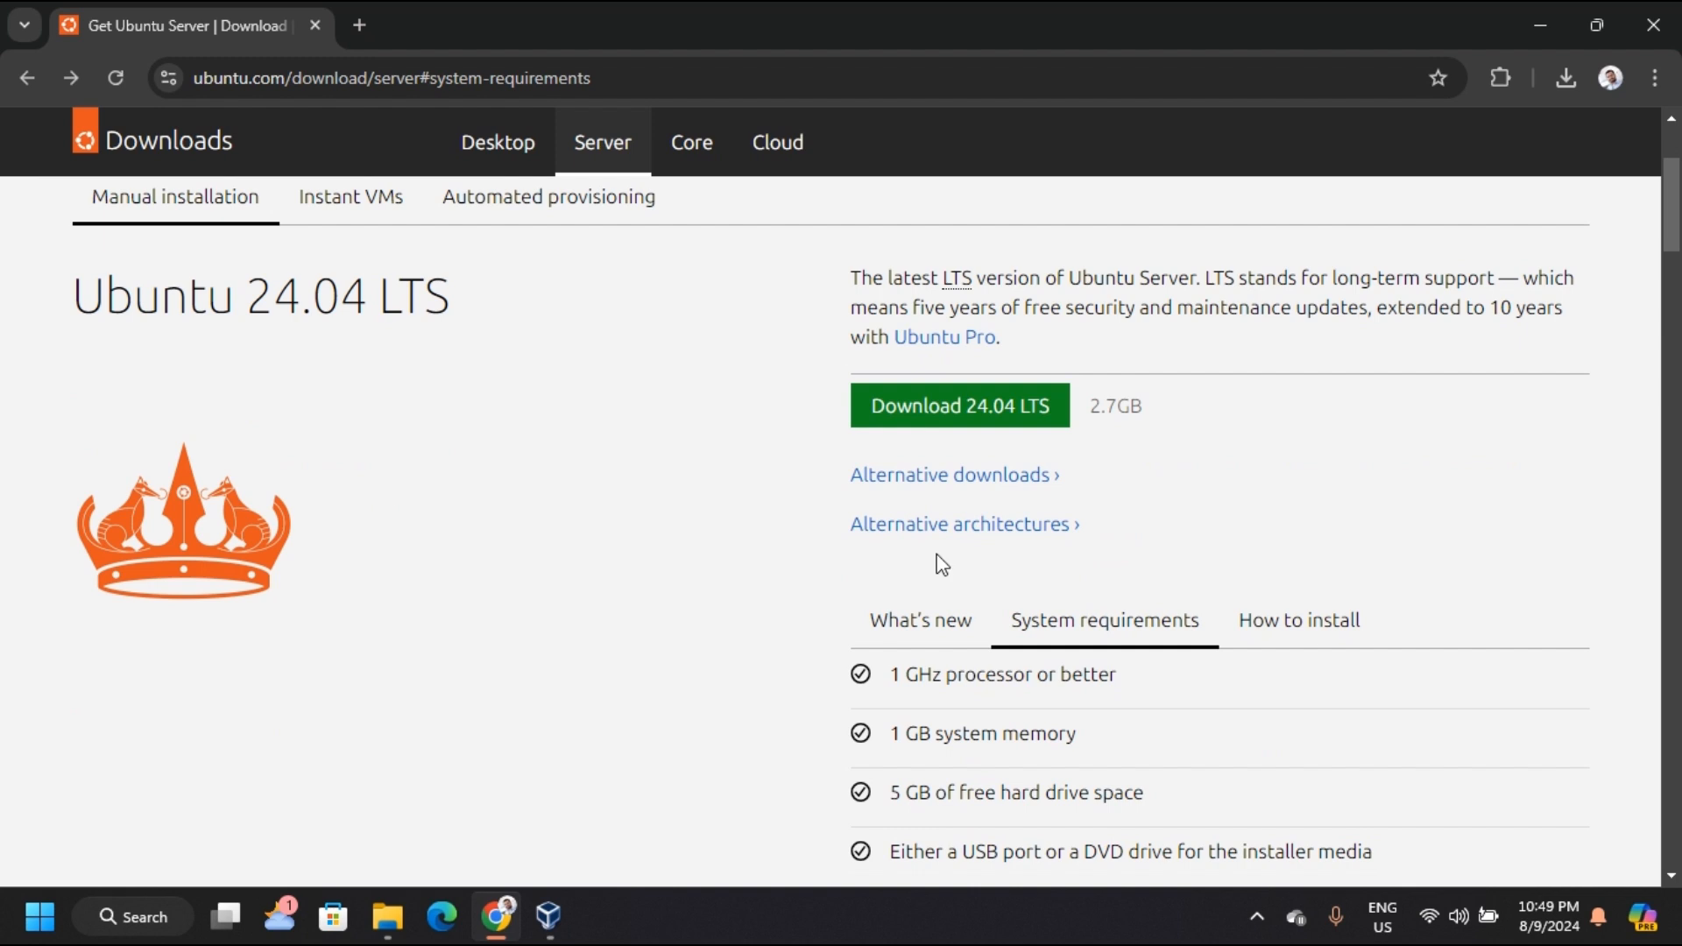
scroll(942, 578, "down", 3)
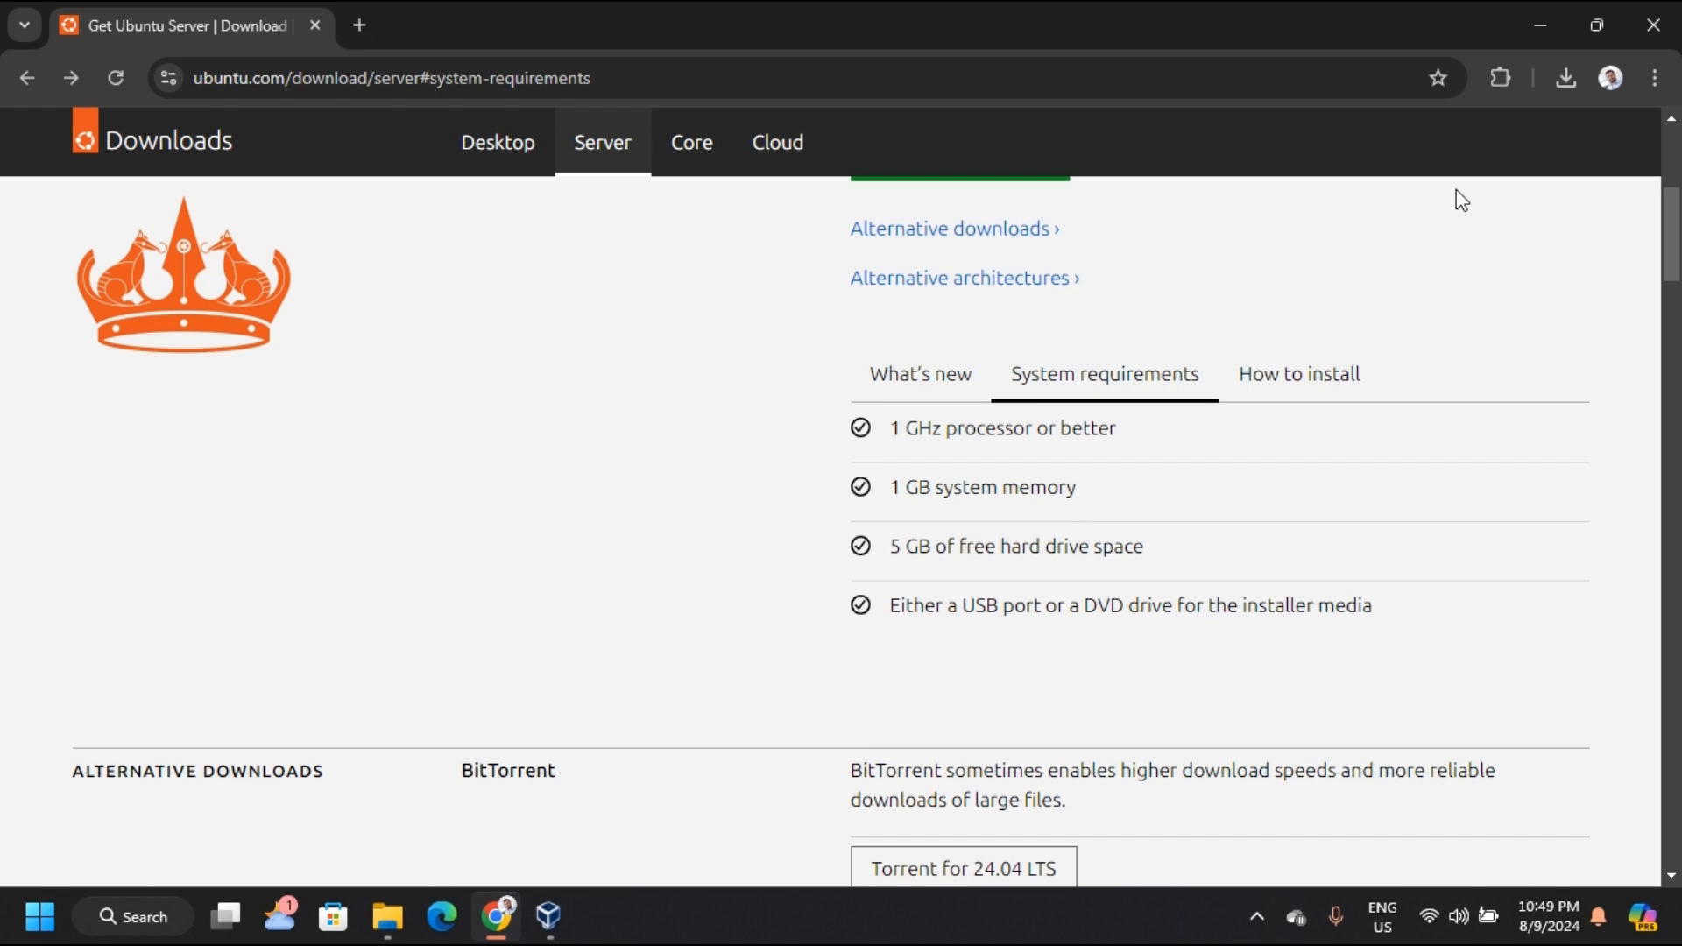
left_click(1540, 26)
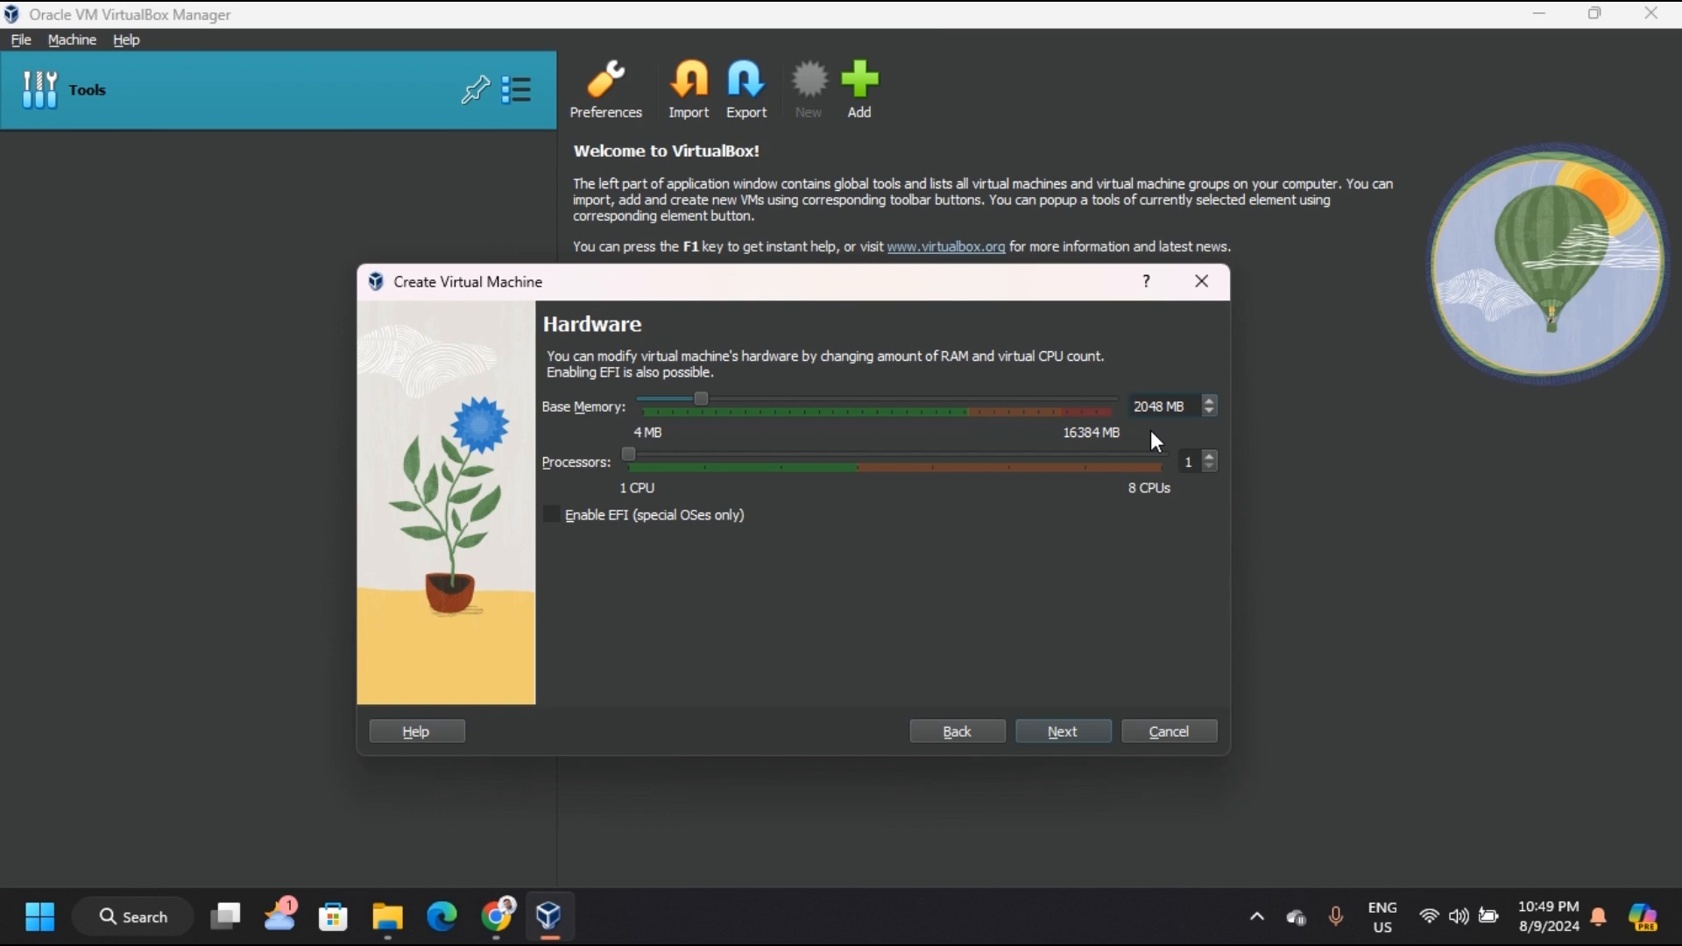
- Allocate 4096 MB of base memory and 2 processors to the virtual machine and continue to the hard disk settings
left_click_drag(706, 397, 764, 408)
left_click(1209, 456)
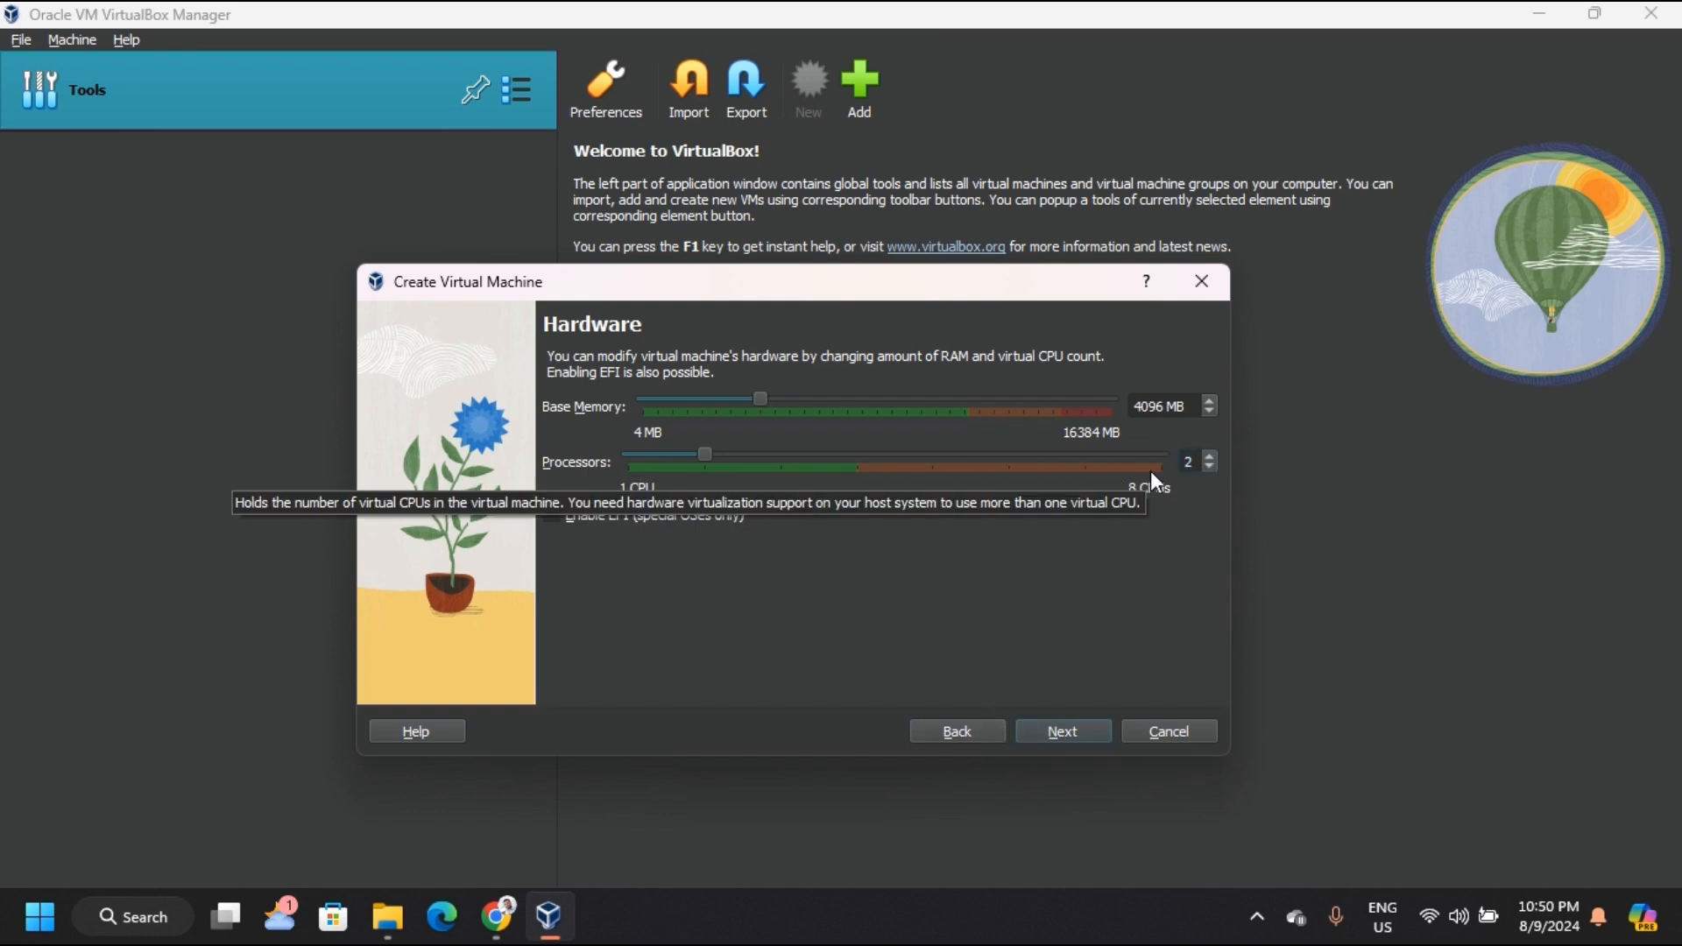
left_click(1065, 733)
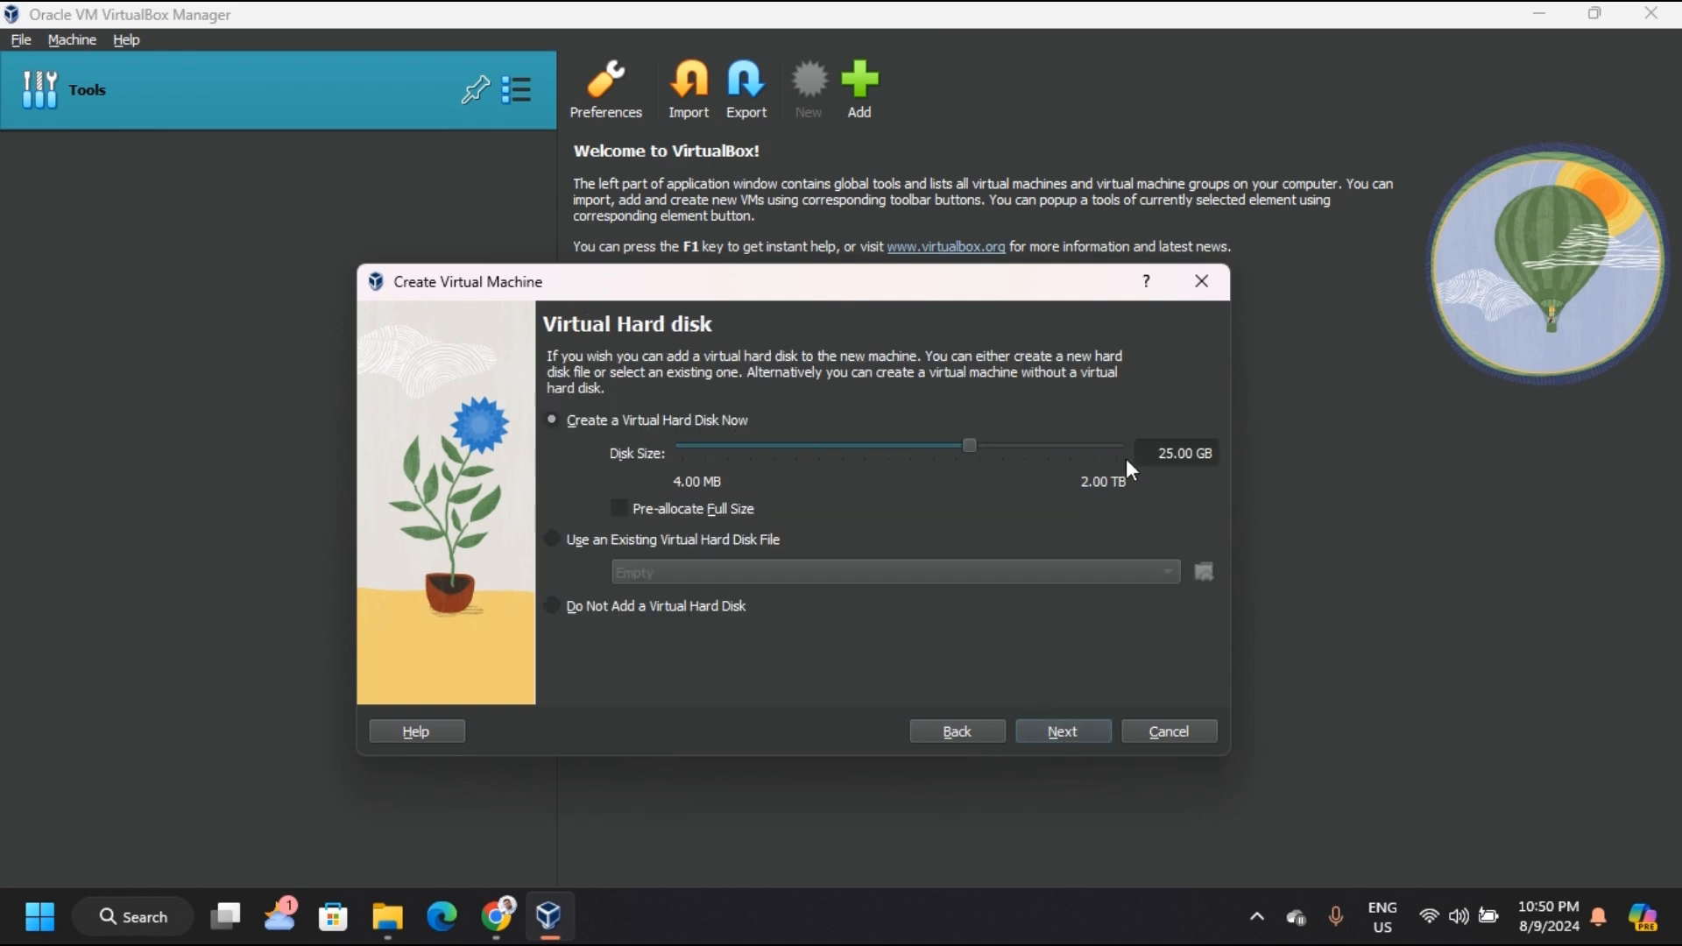
- Set the new virtual hard disk's size to 30 GB and finish creating the virtual machine
left_click(1158, 453)
key("Right")
key("Right")
key("BackSpace")
key("BackSpace")
type("30")
left_click(1065, 730)
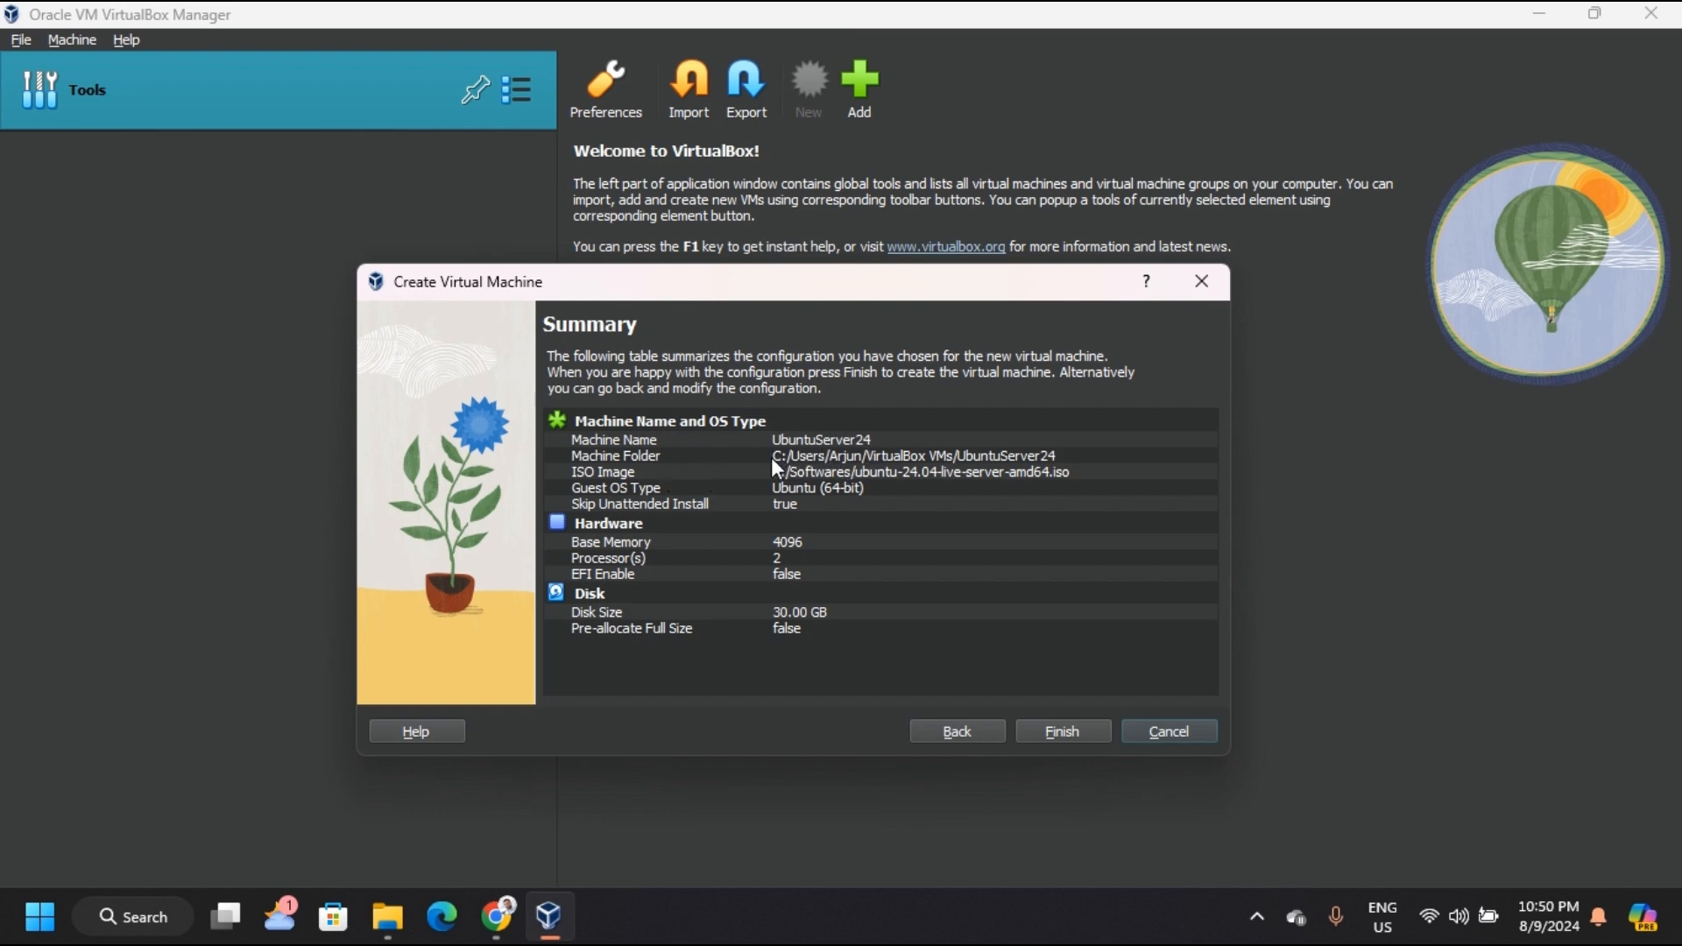
left_click(950, 454)
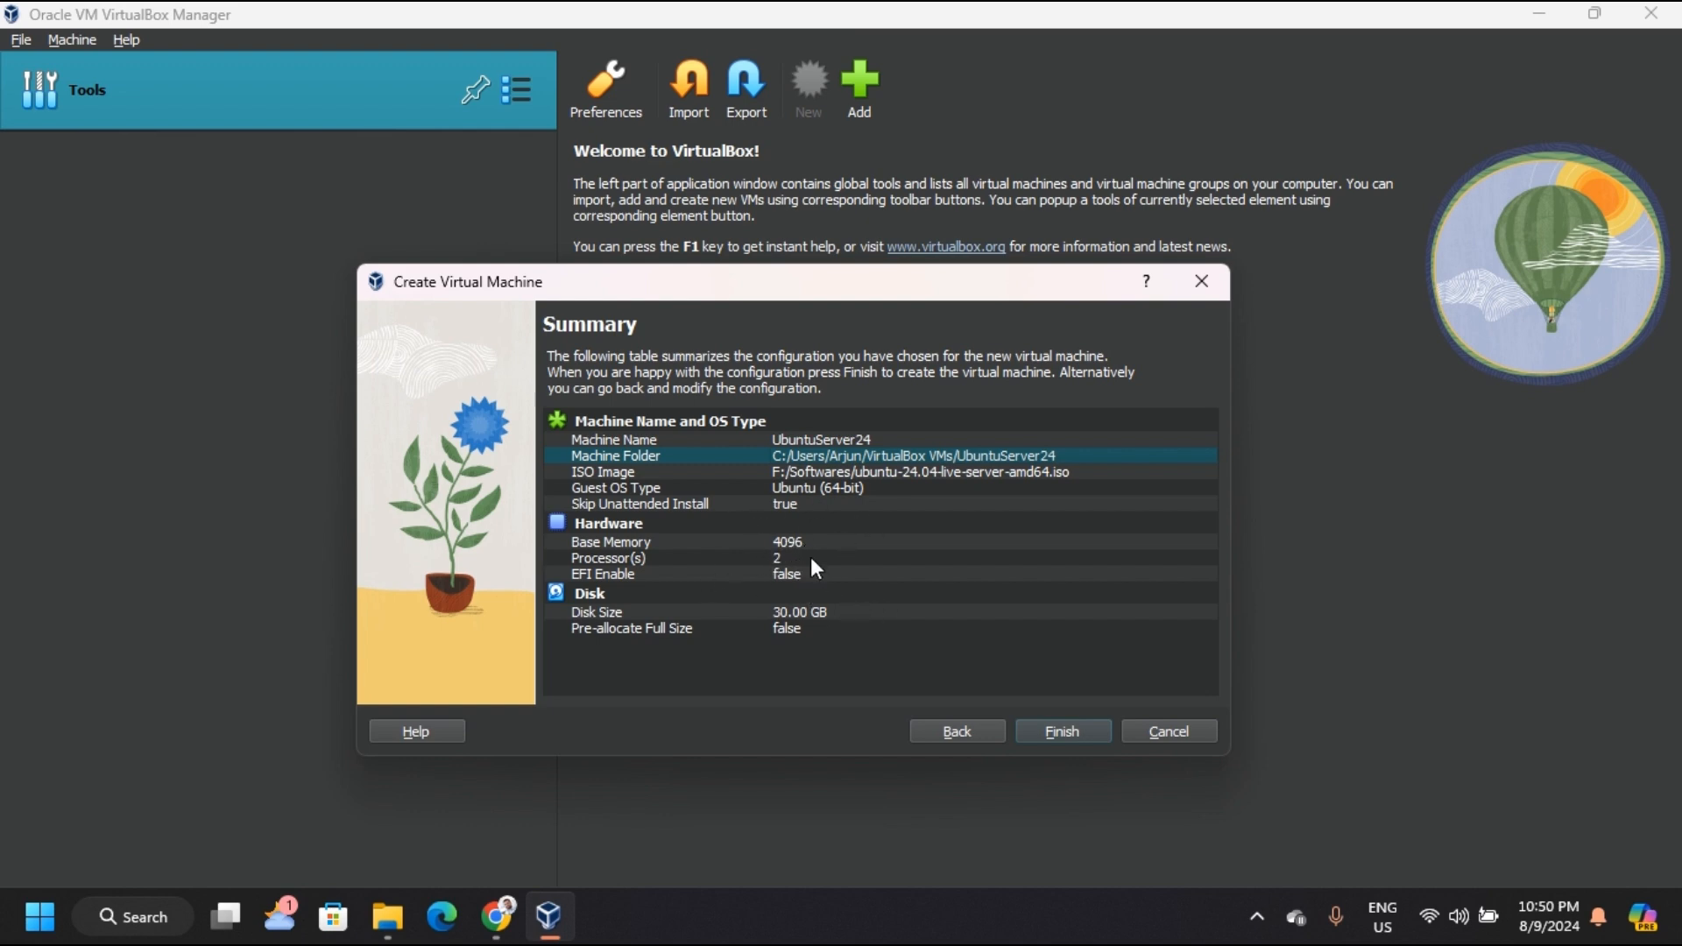
left_click(1055, 734)
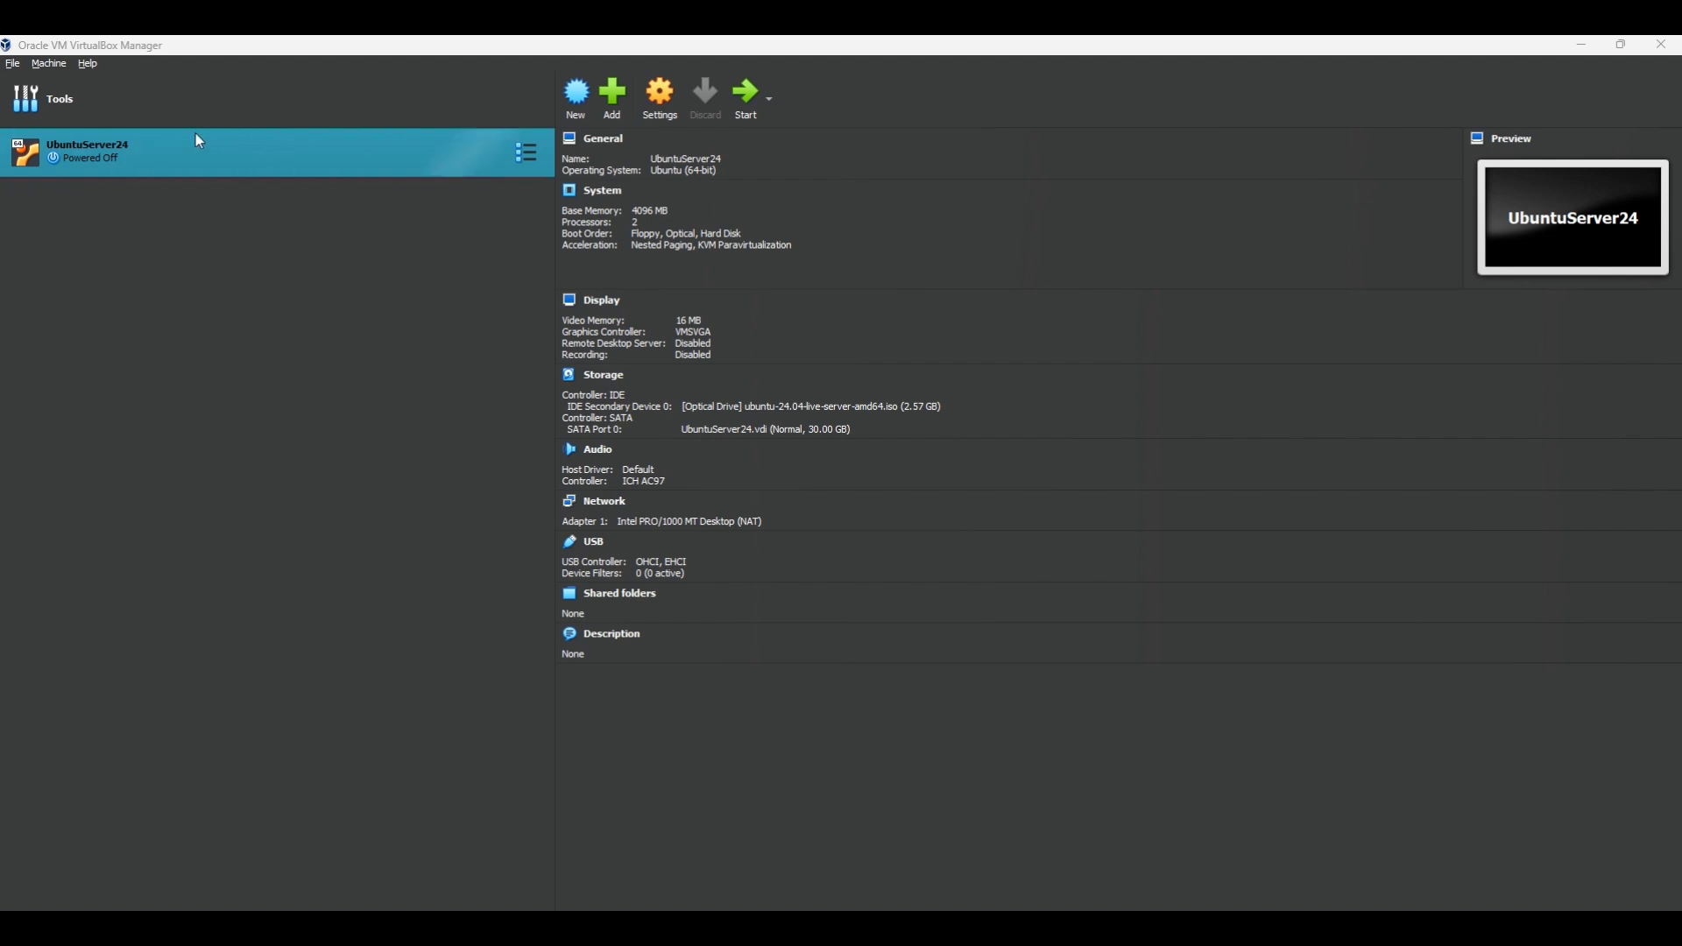
- Launch UbuntuServer24 with Normal Start and boot the Try or Install Ubuntu Server entry
right_click(165, 144)
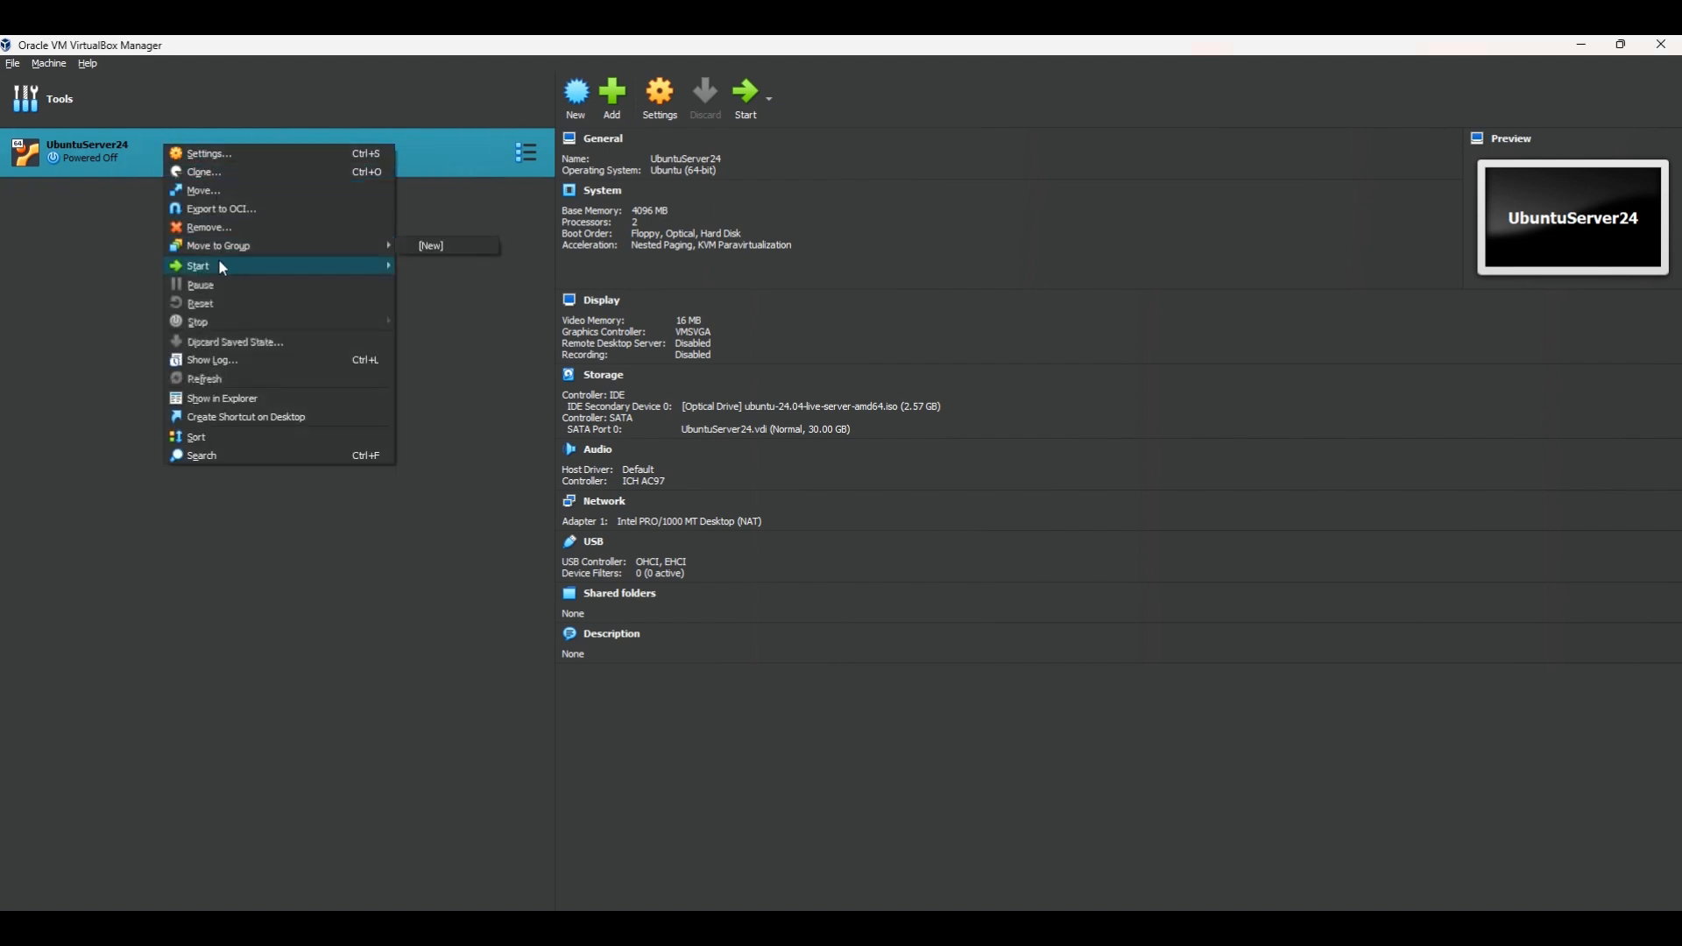
mouse_move(298, 260)
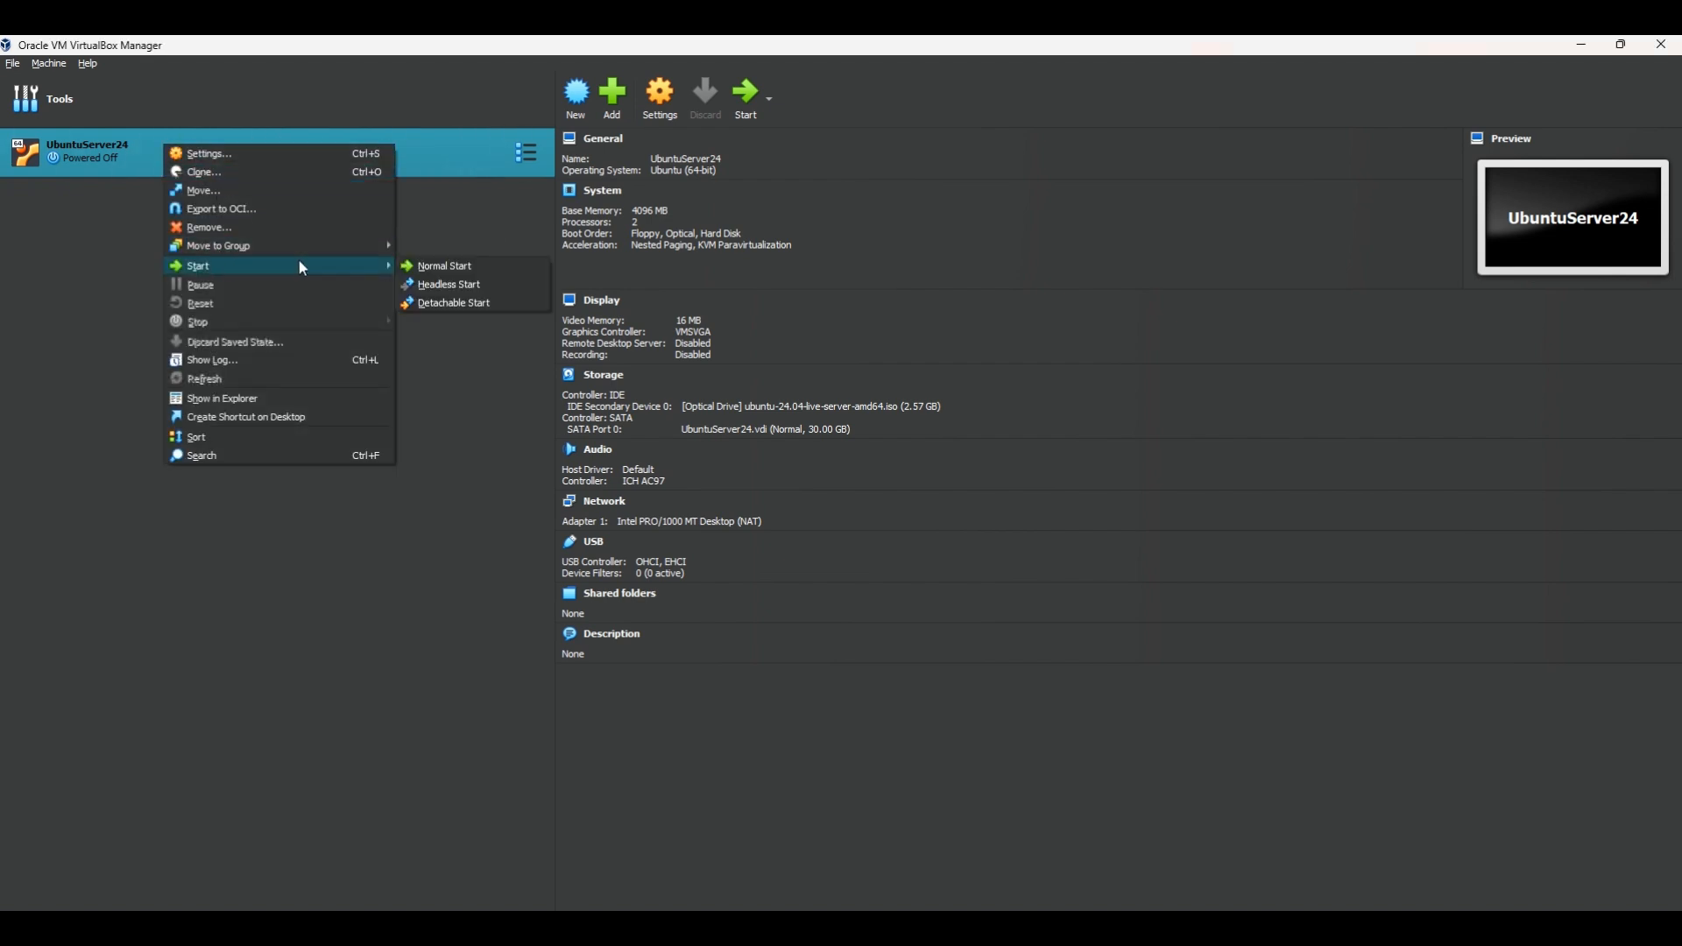
left_click(471, 268)
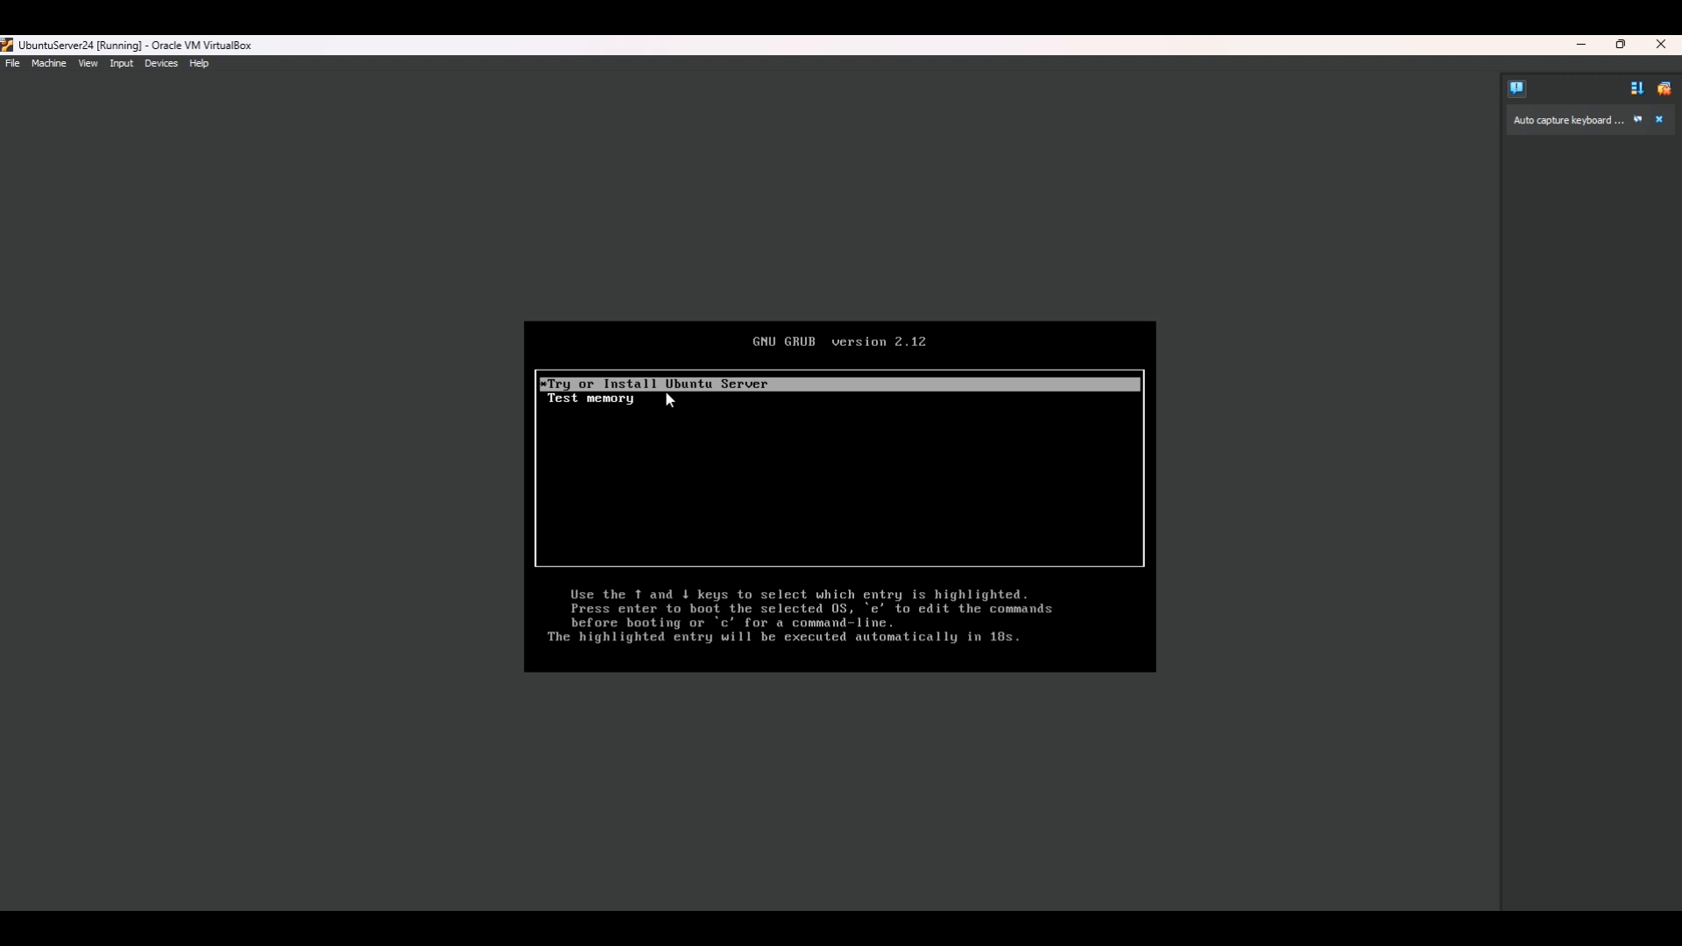
key("Down")
key("Up")
key("Return")
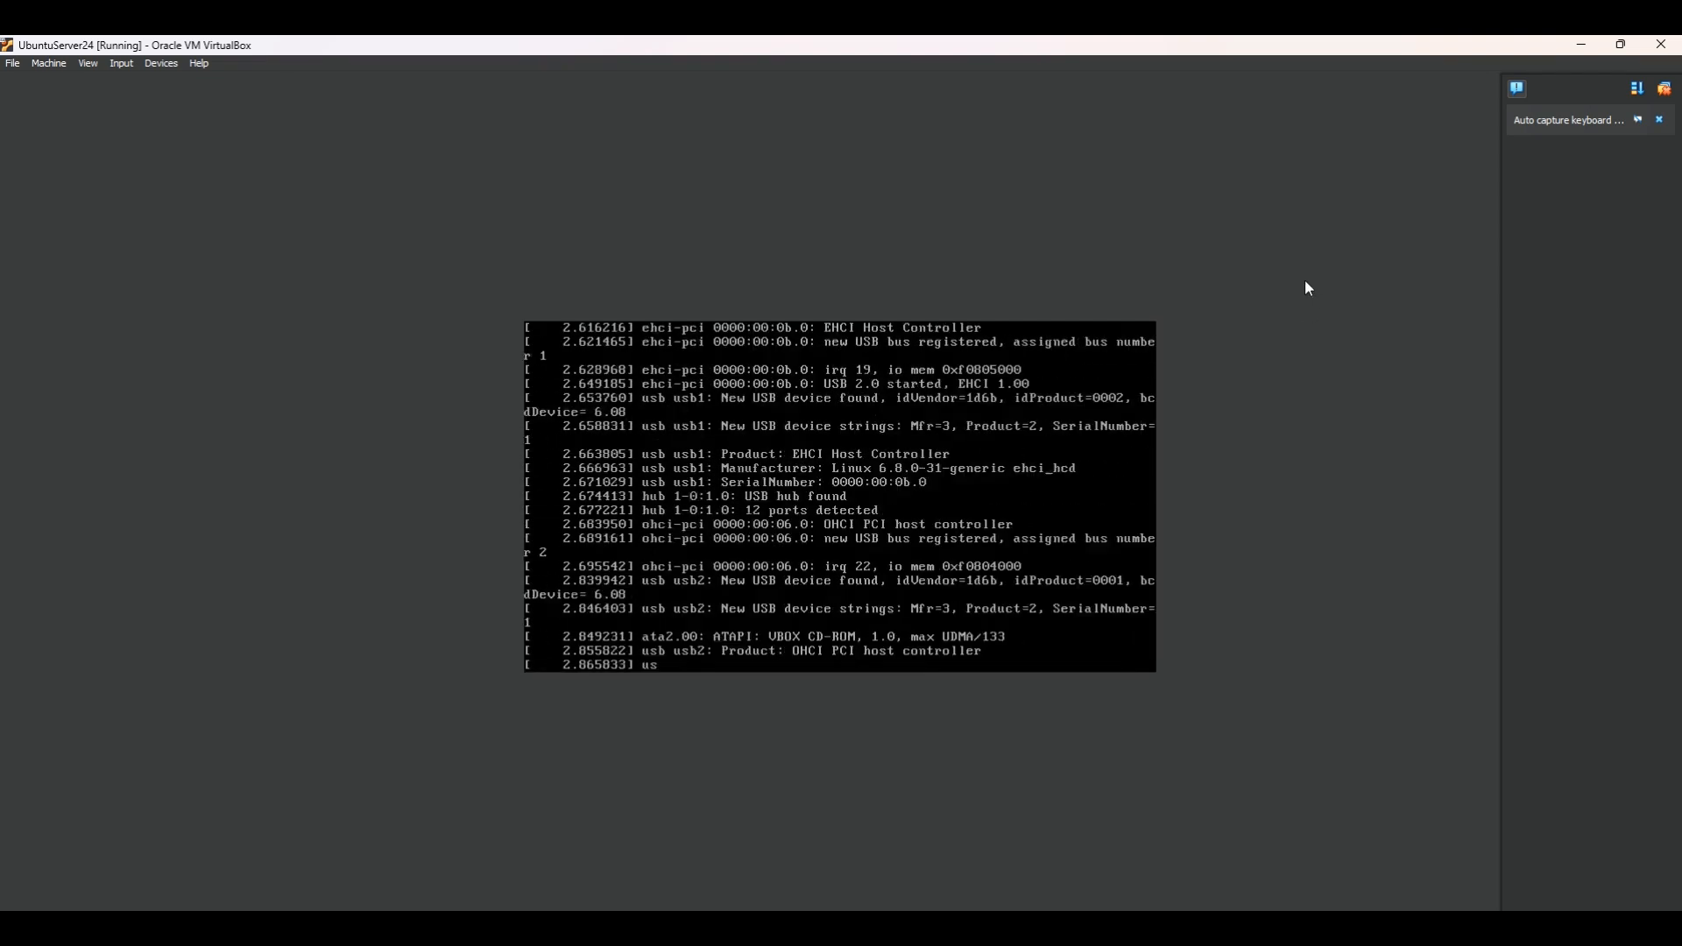
left_click_drag(1022, 44, 665, 298)
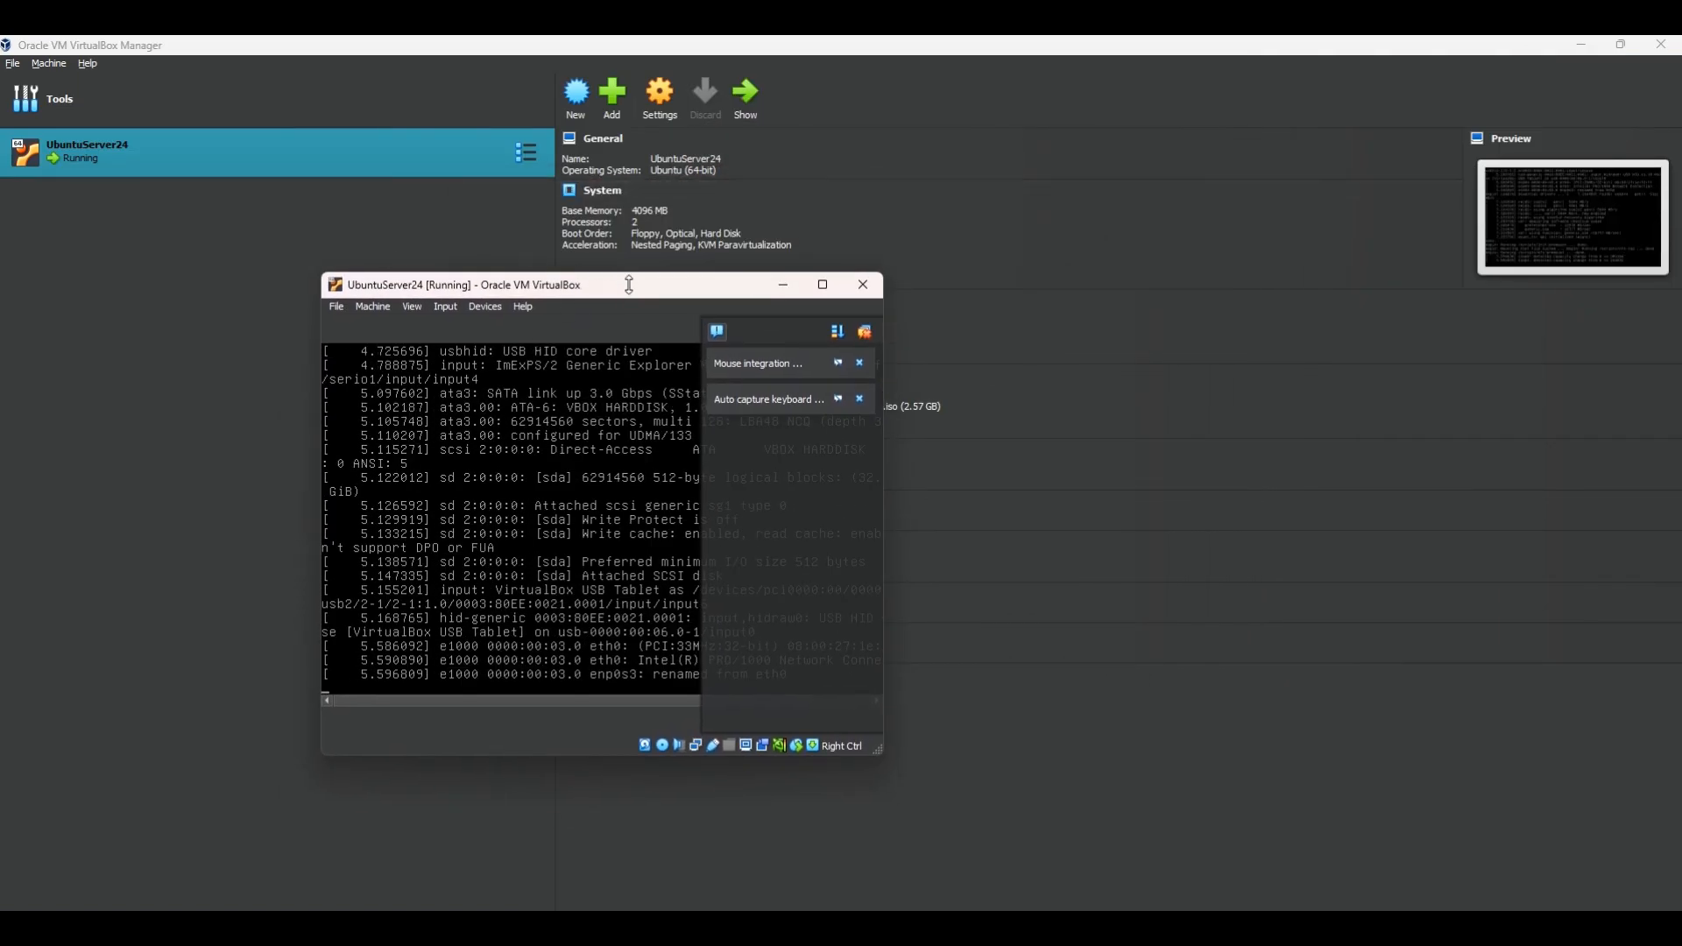
left_click_drag(758, 281, 808, 281)
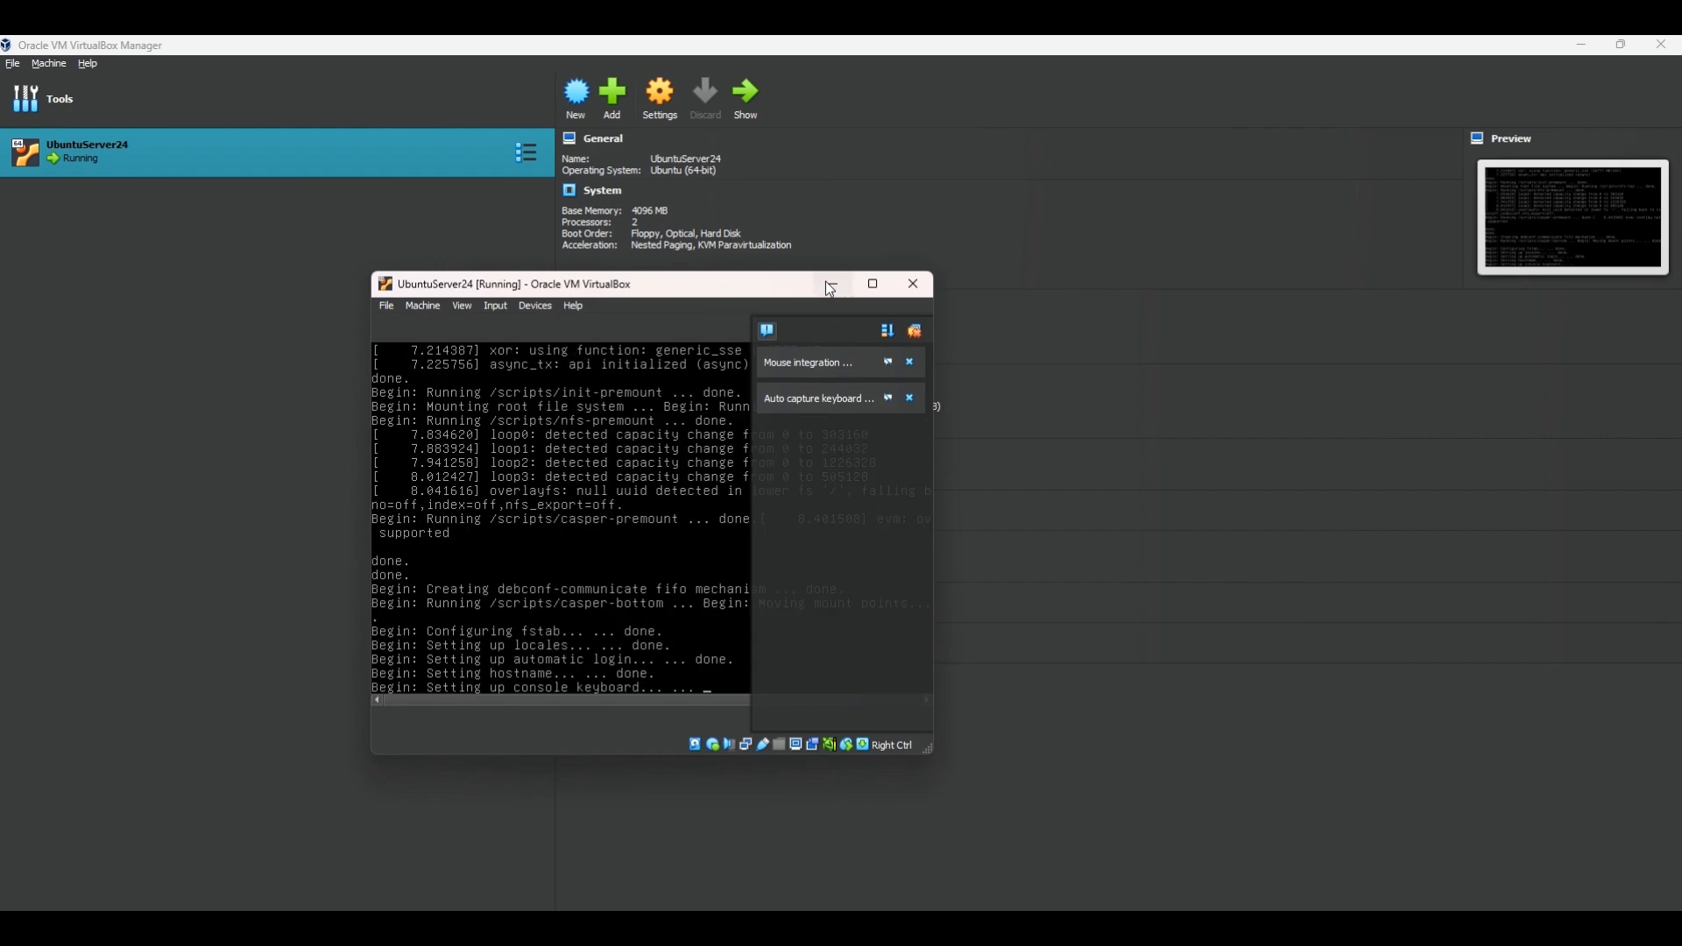
left_click(874, 285)
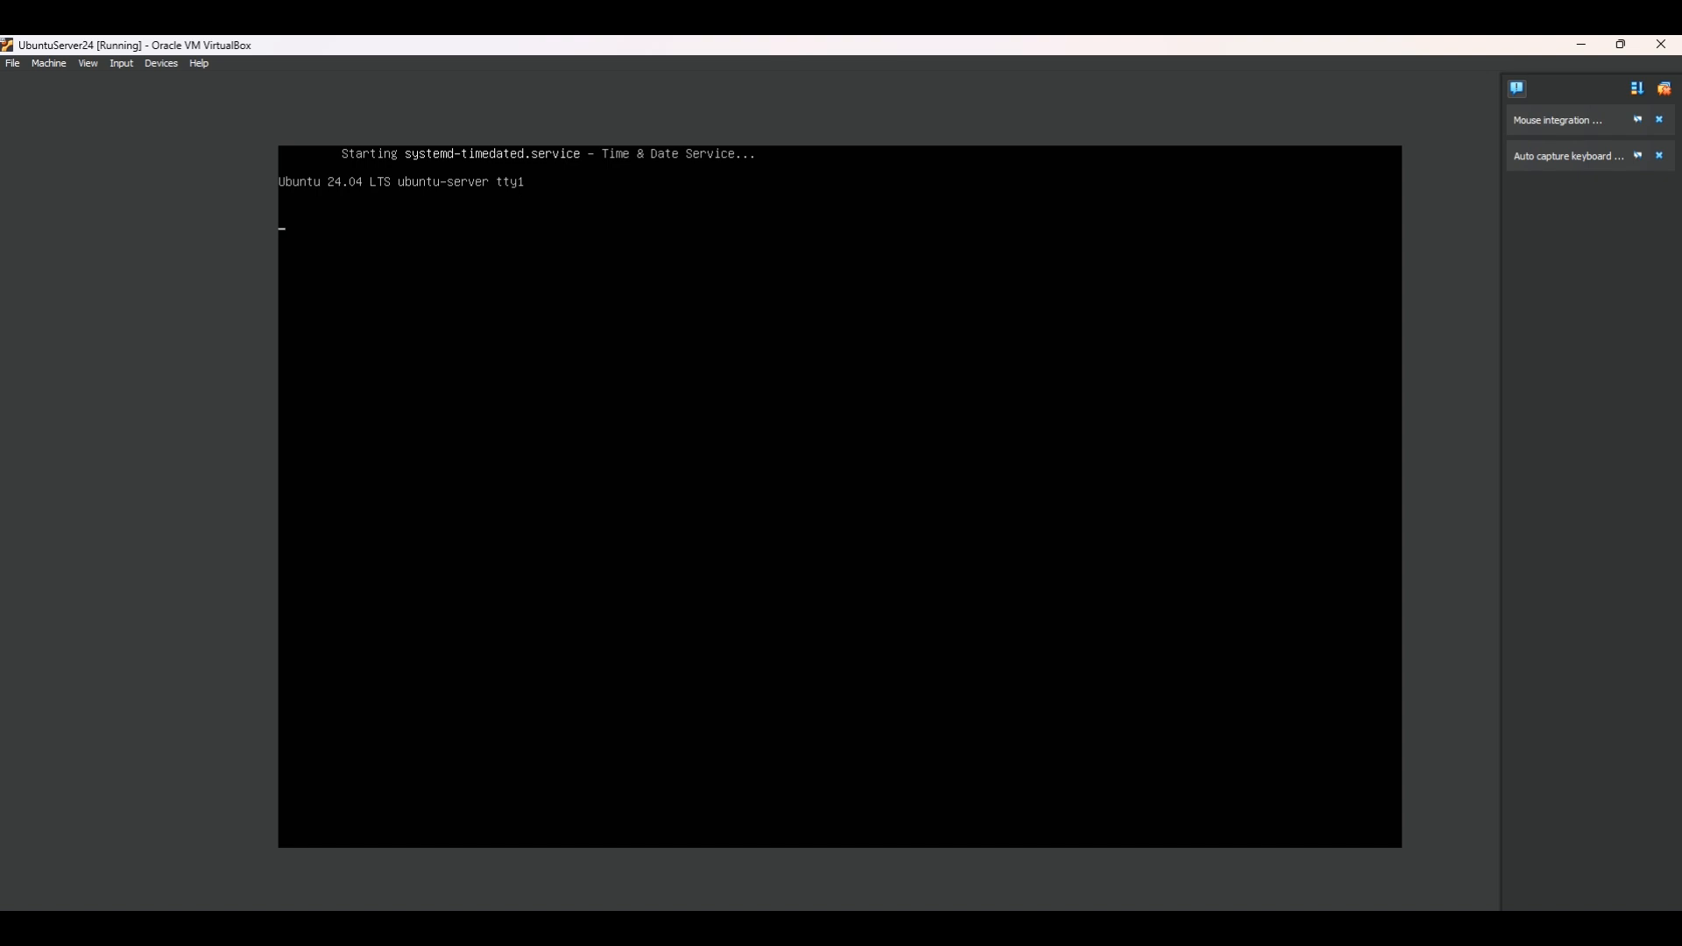
- Restore the maximized UbuntuServer24 window, move it higher and enlarge it to fit the guest display
left_click(1621, 44)
left_click_drag(766, 287, 728, 178)
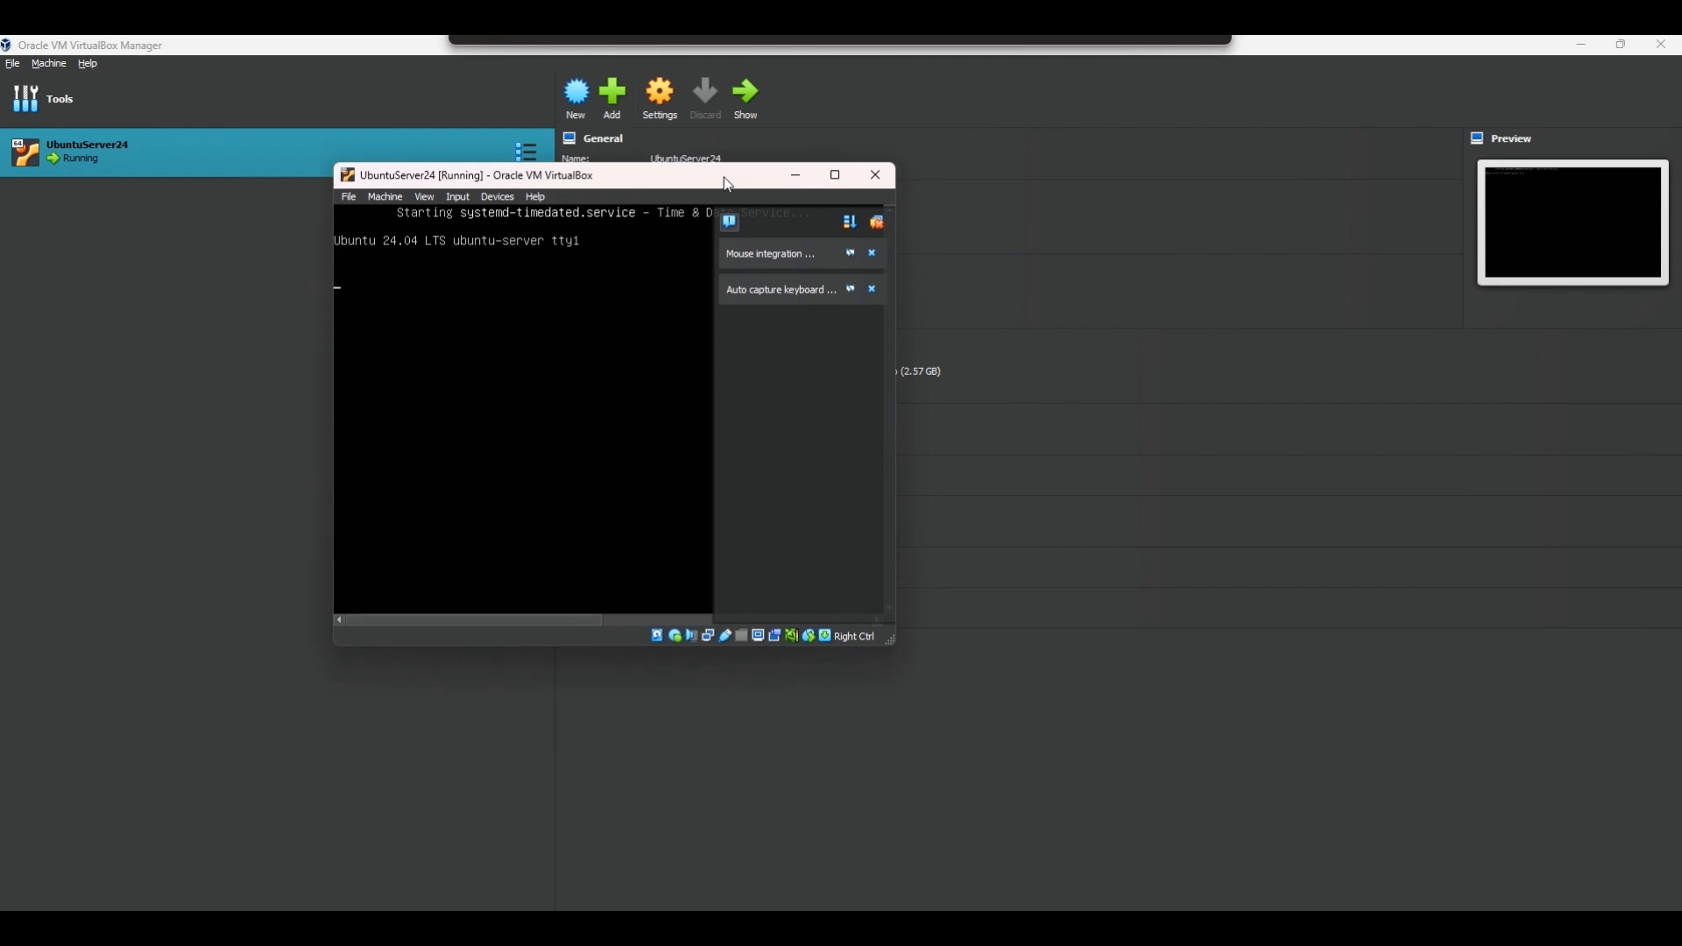
left_click_drag(892, 640, 1560, 902)
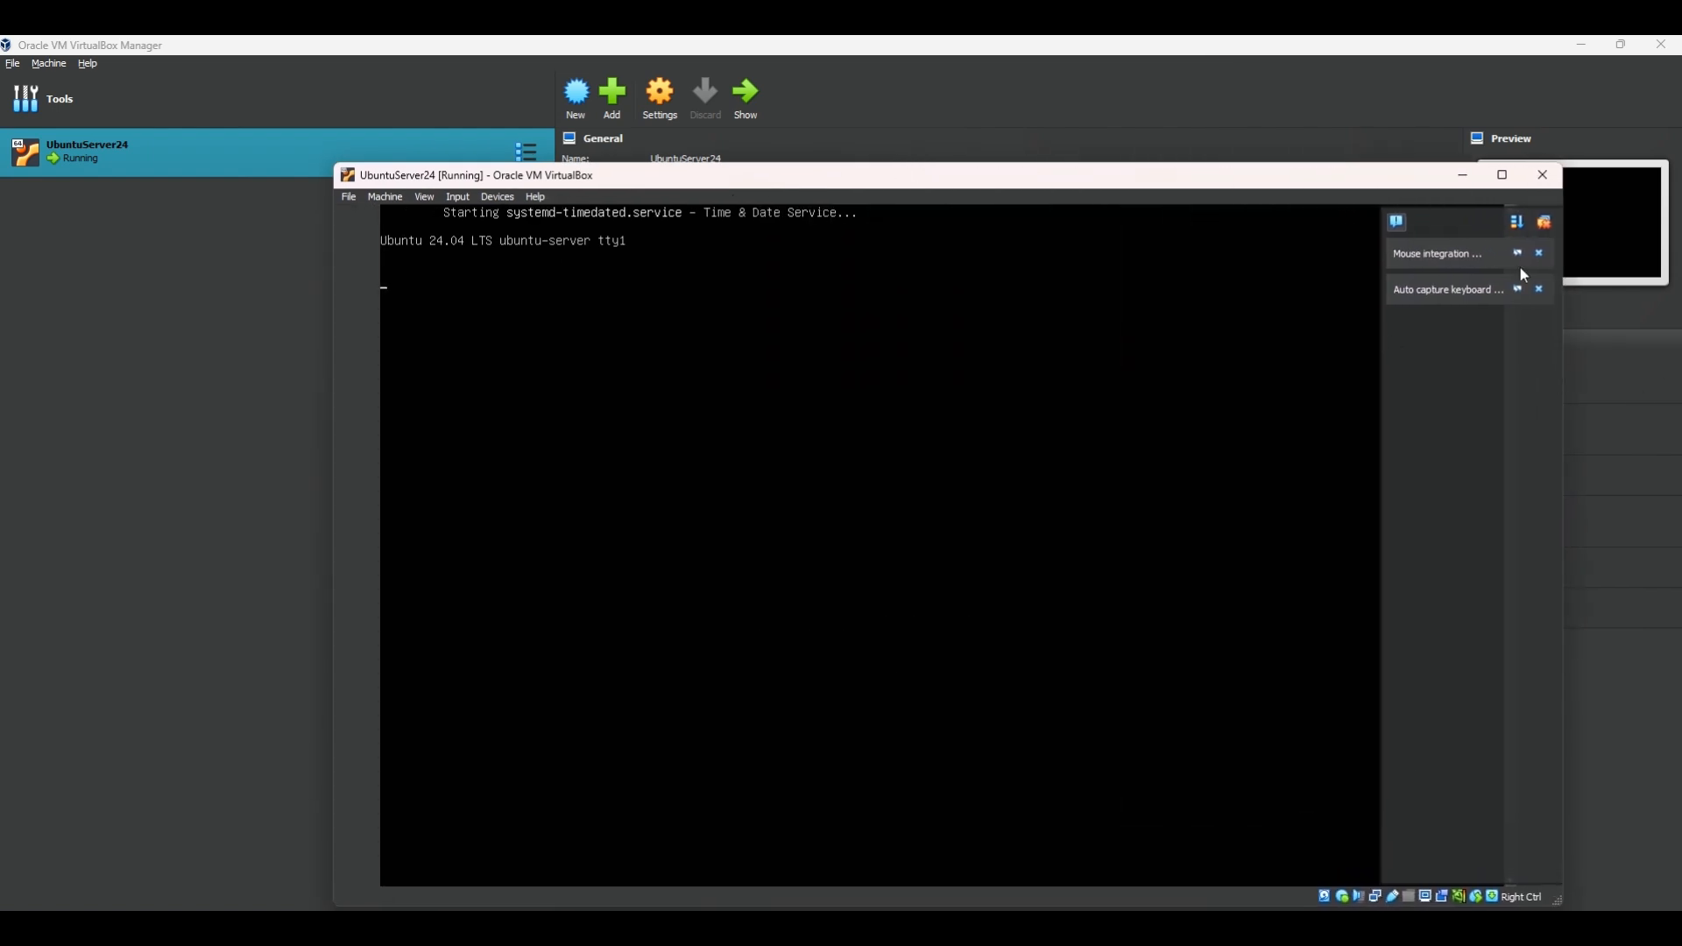
- Reposition and enlarge the UbuntuServer24 window, and choose English with the English (US) keyboard layout for the installer
left_click_drag(1328, 180, 1174, 135)
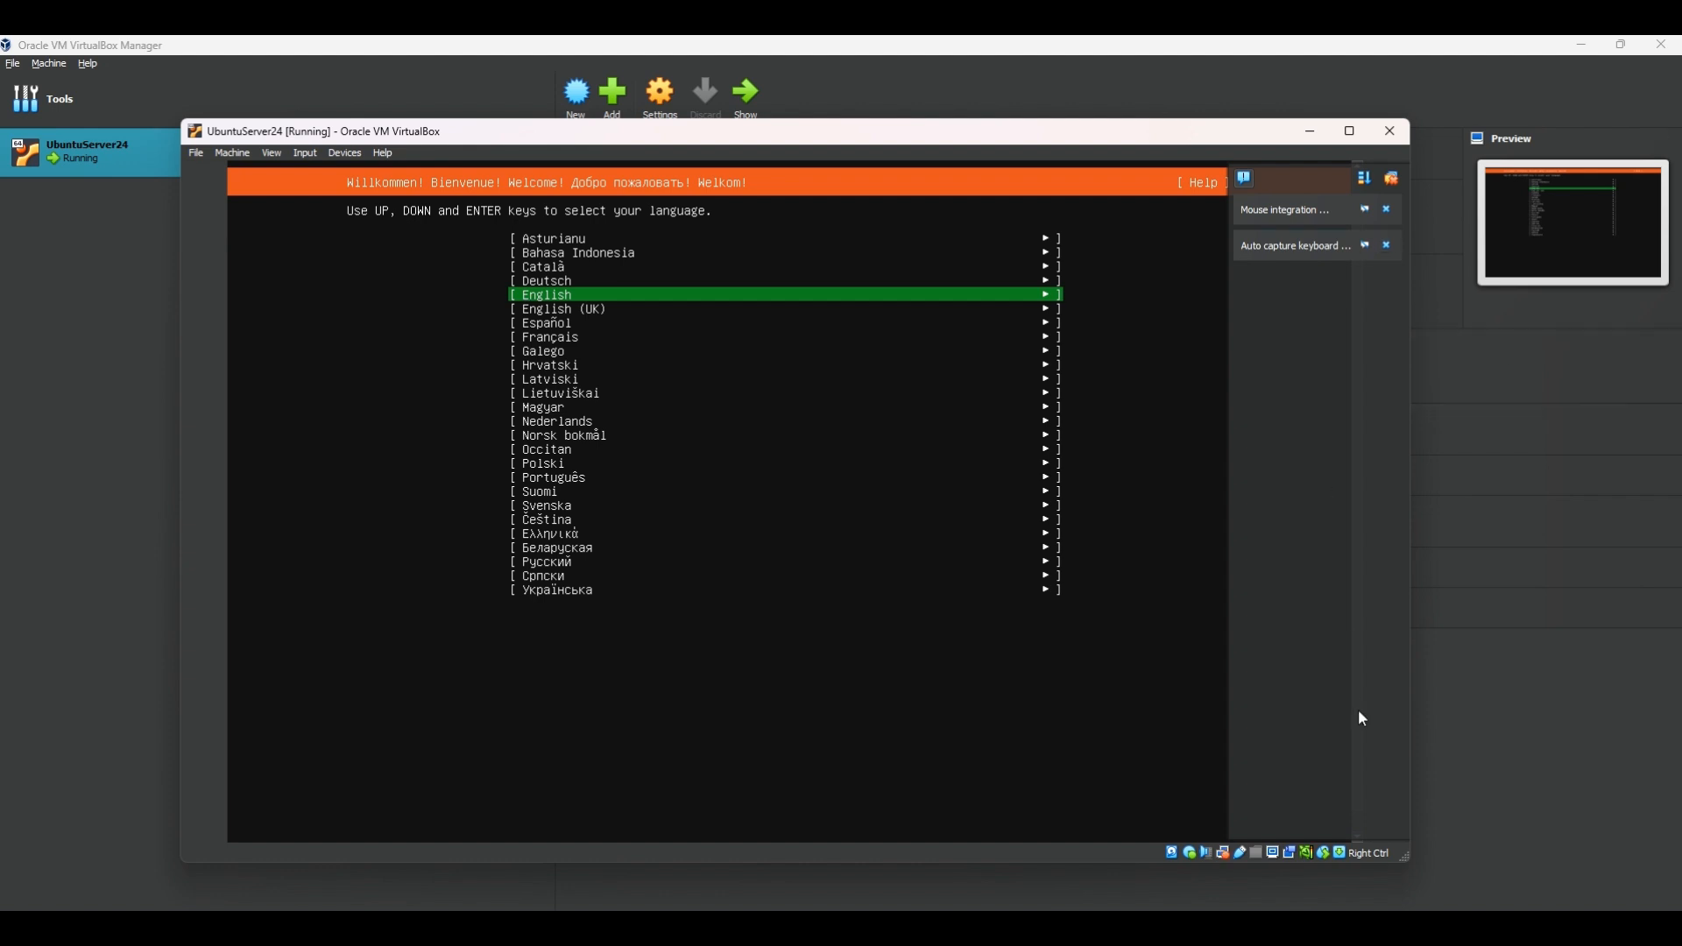
left_click_drag(1410, 847, 1427, 907)
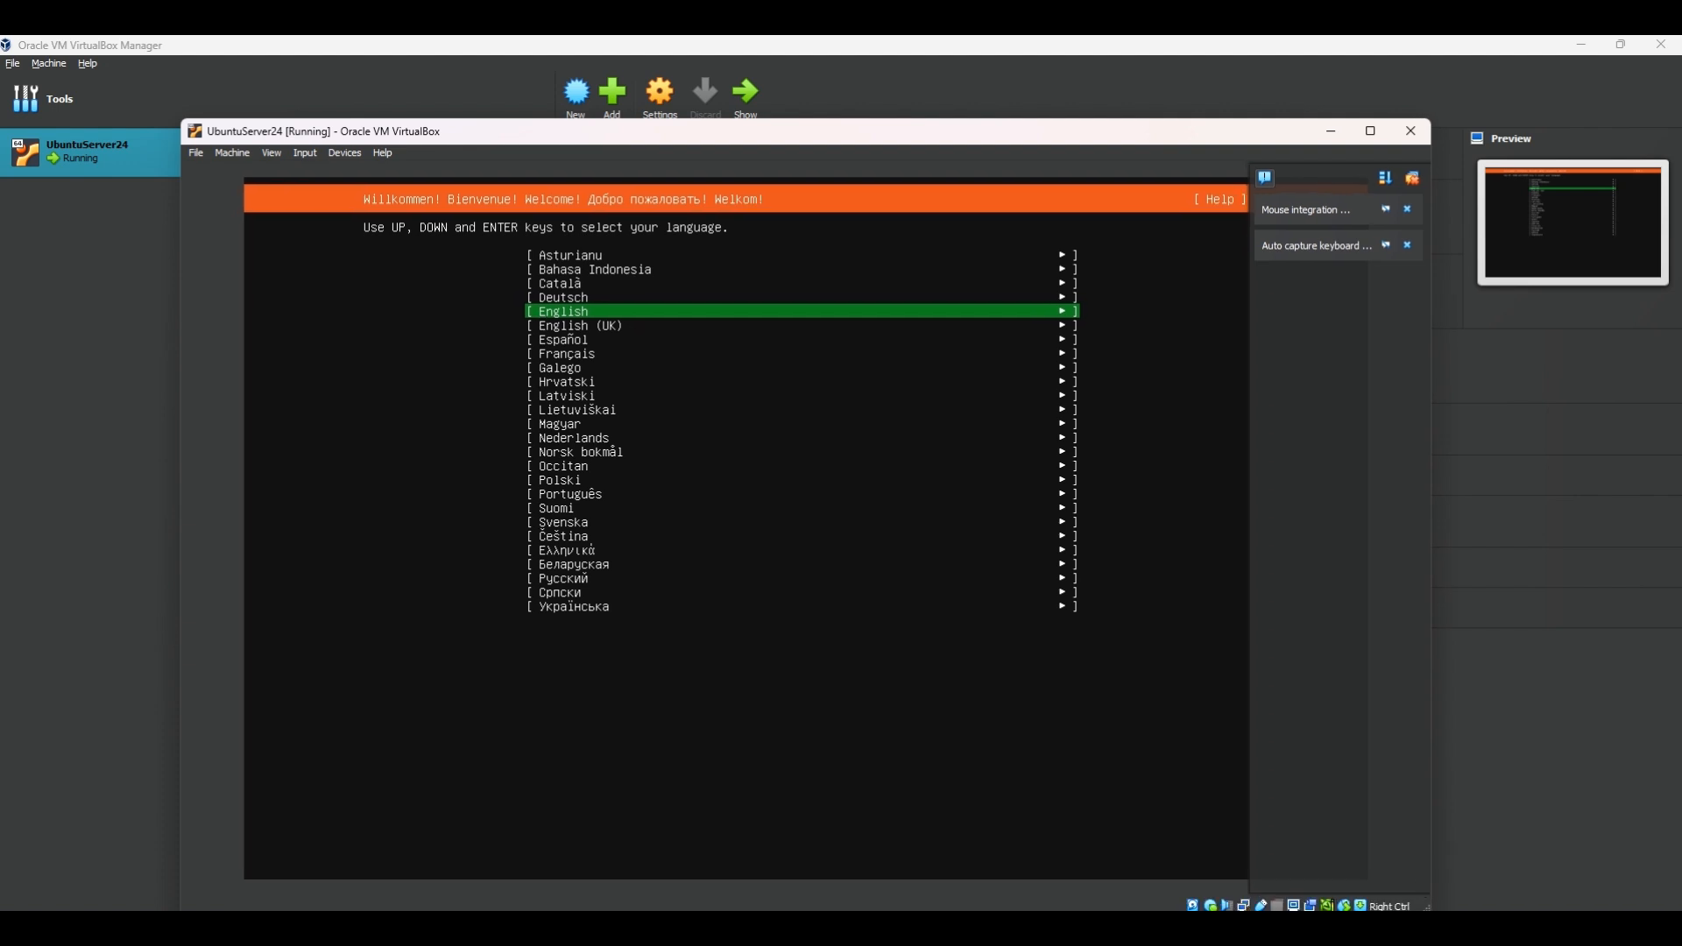
key("Return")
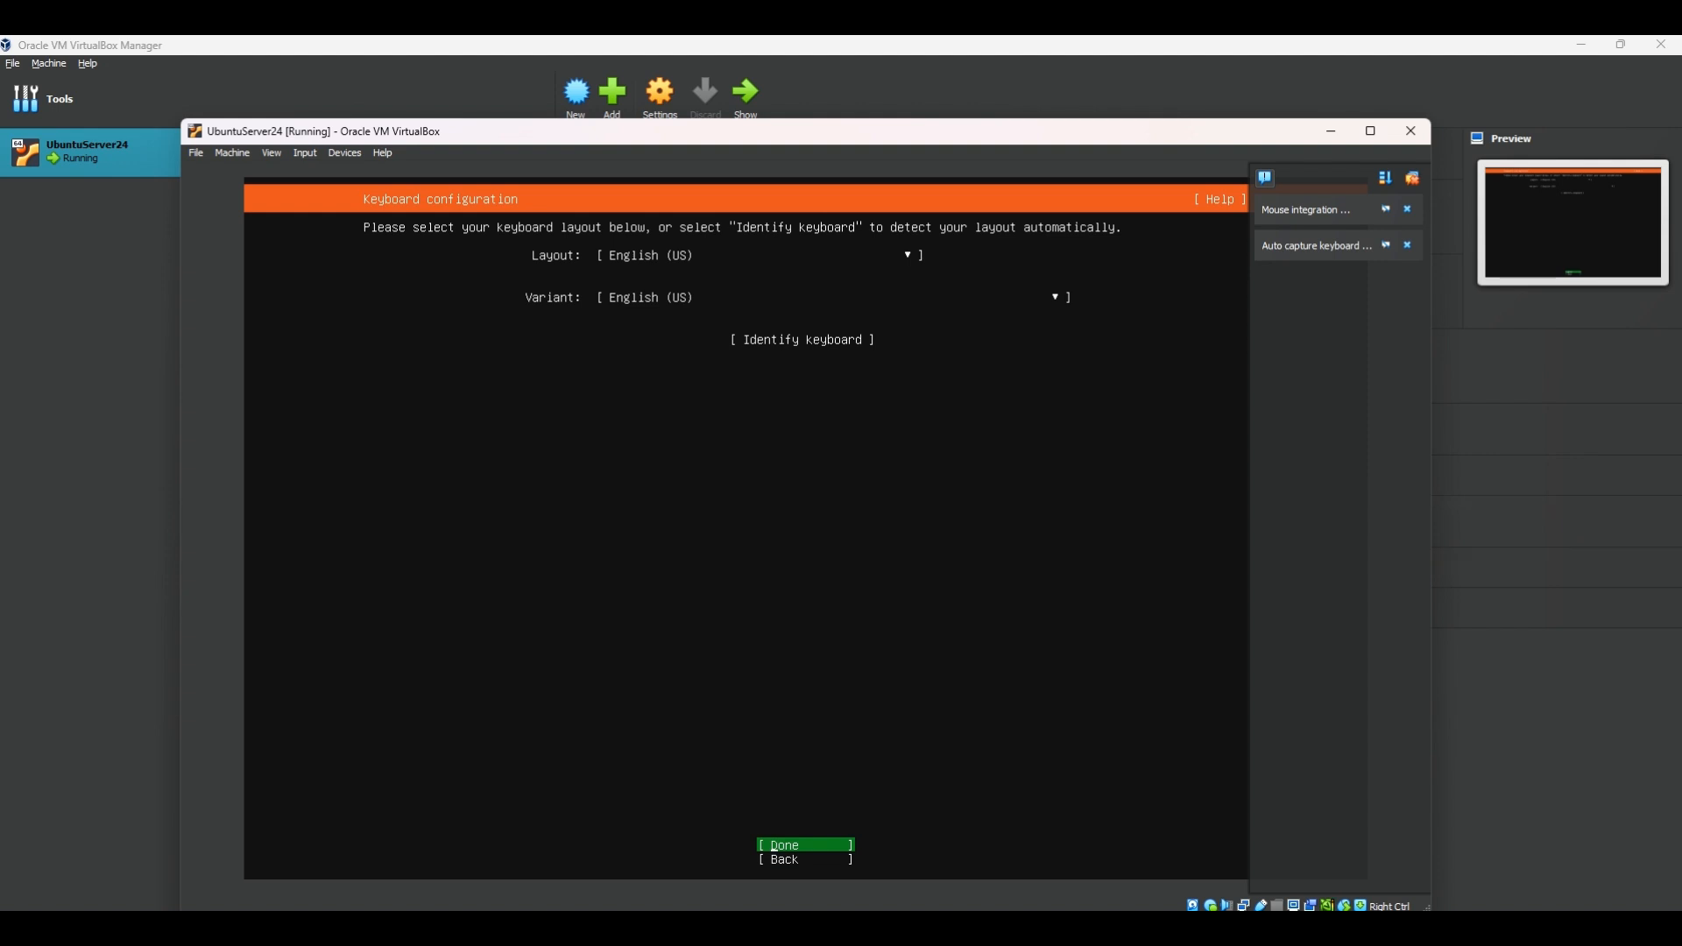
key("Return")
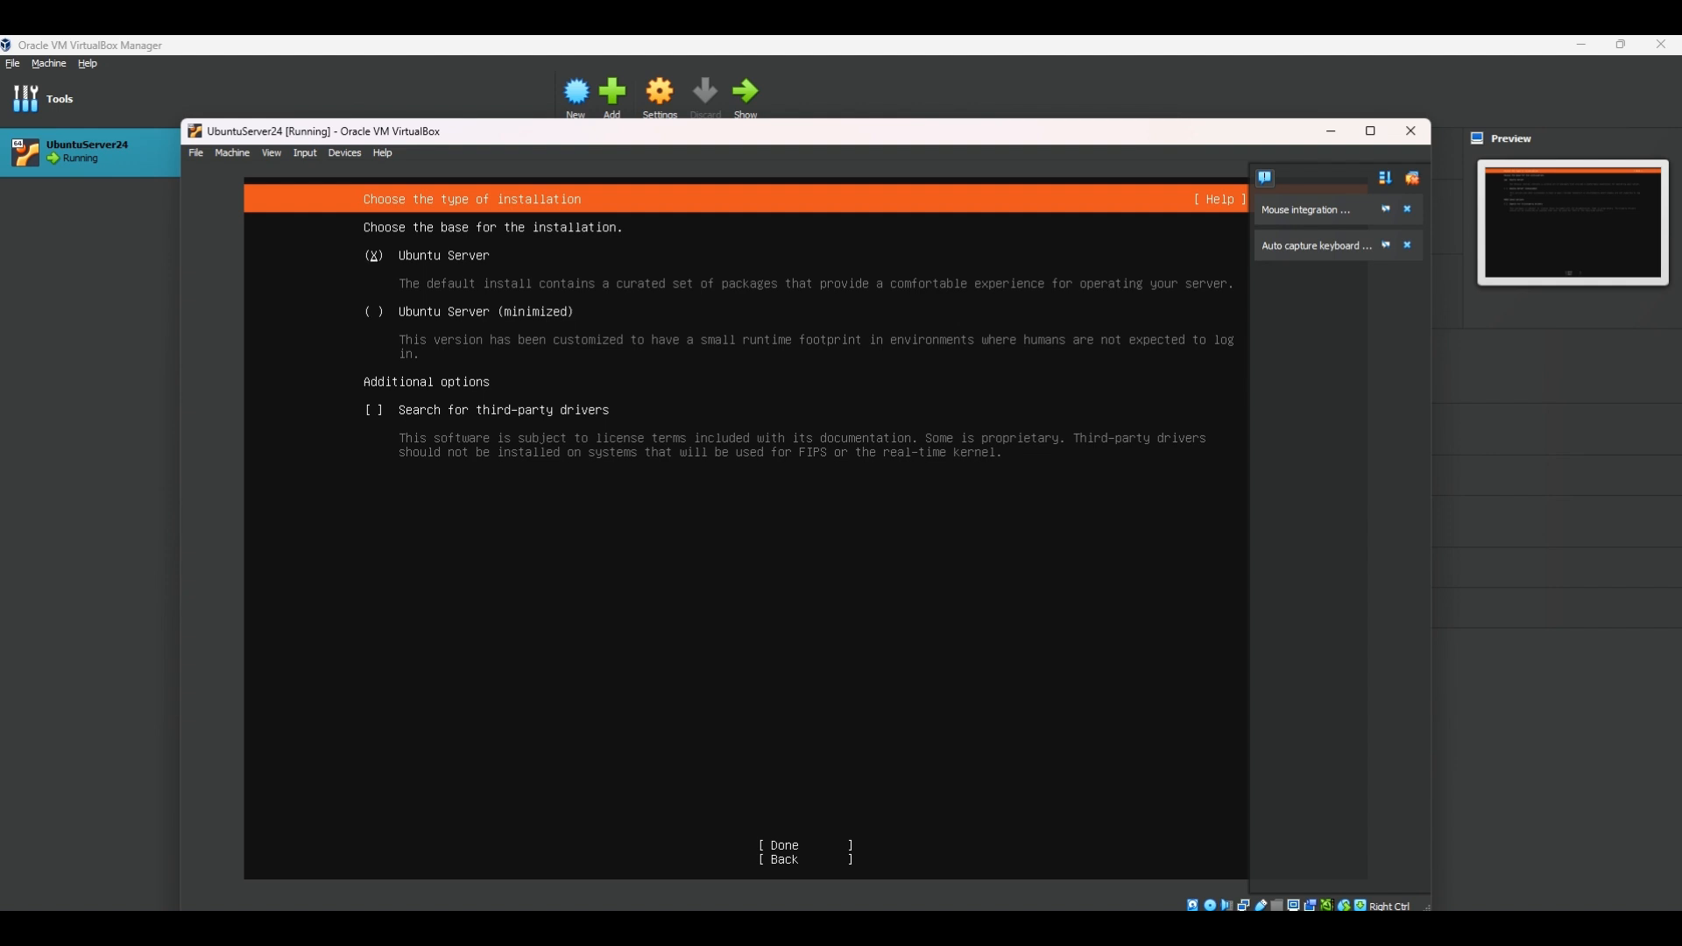
- Keep the default Ubuntu Server installation base without third-party drivers and continue to the network configuration
key("Down")
key("Down")
key("Up")
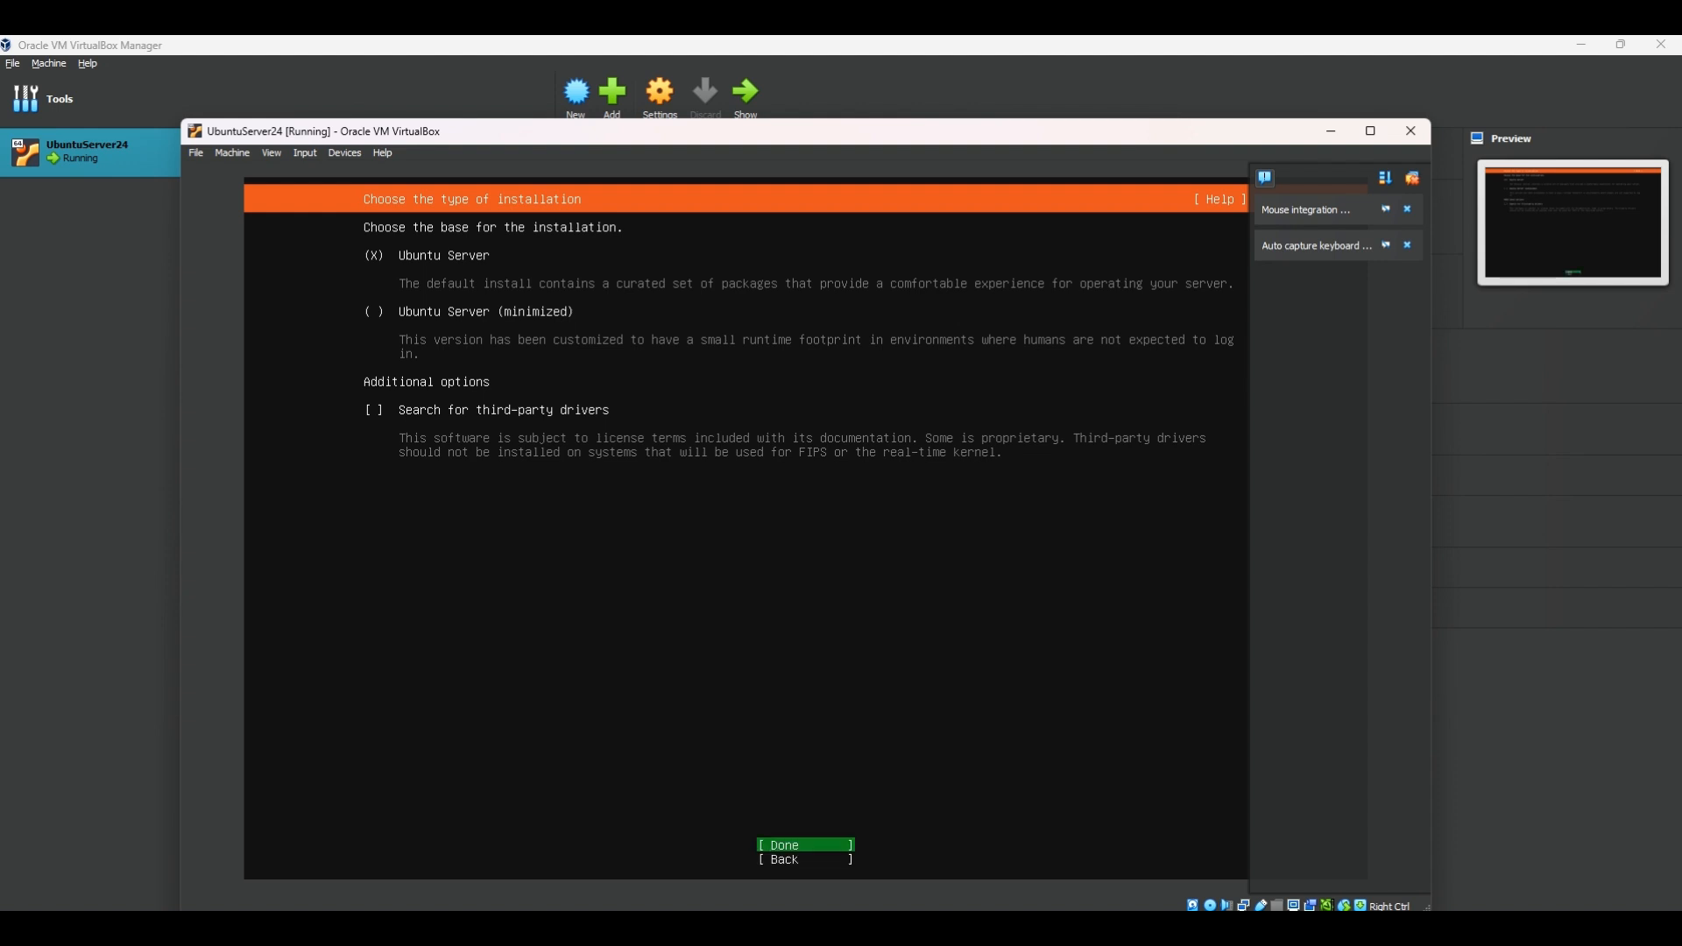
key("Return")
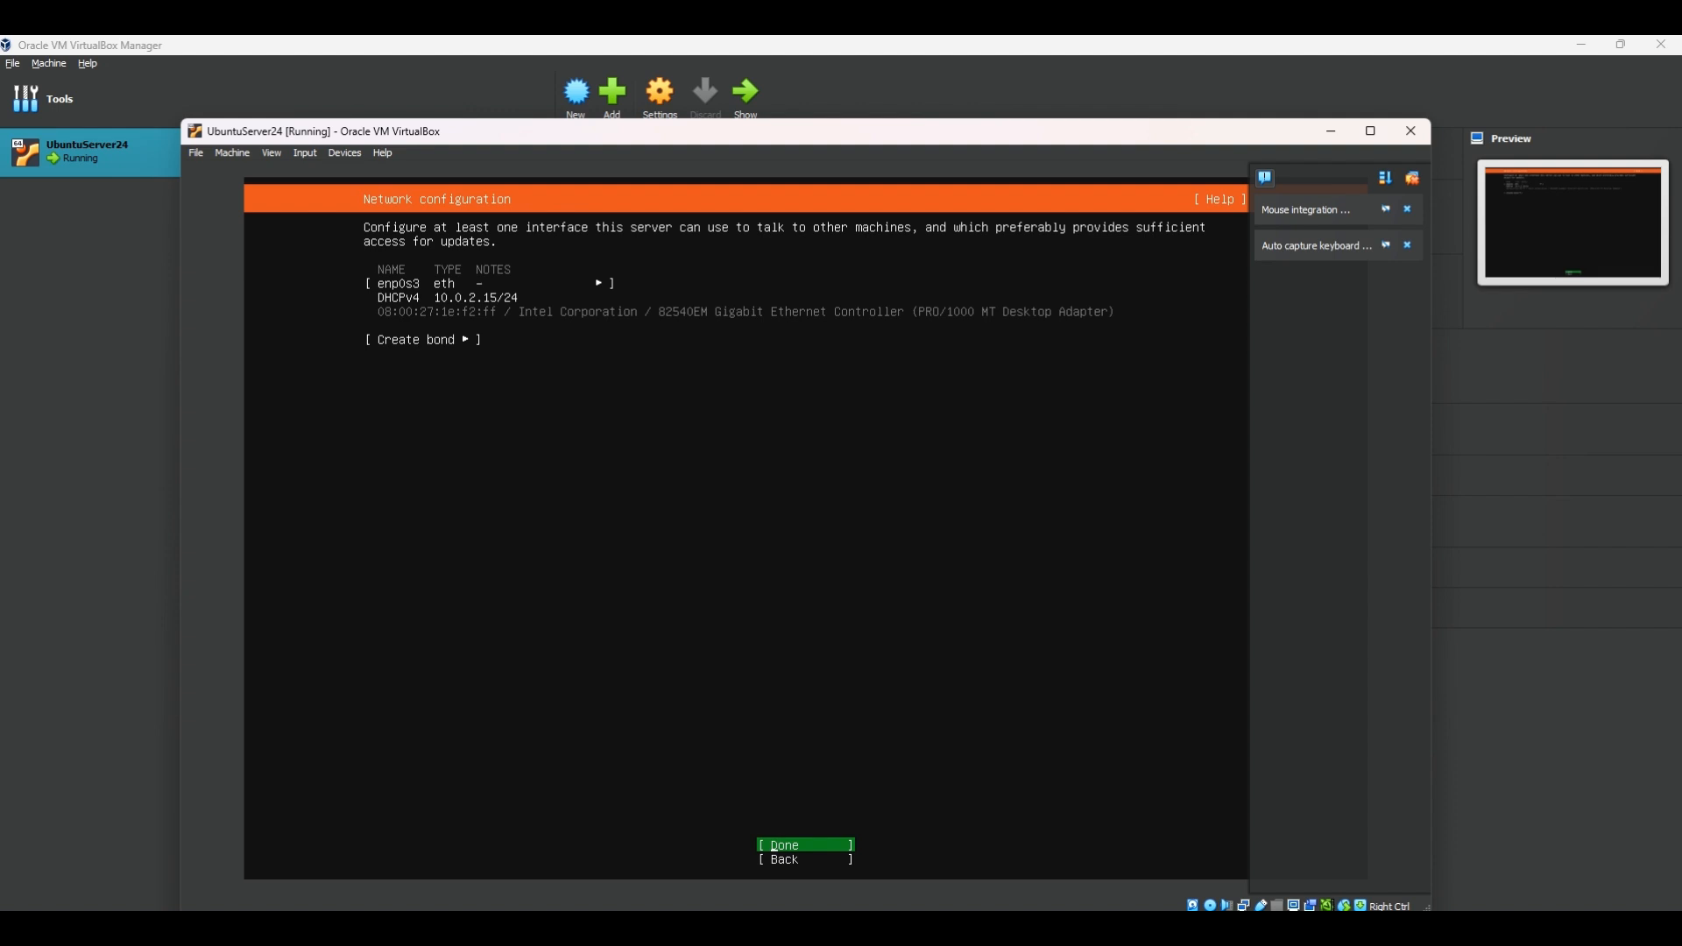
- Accept the DHCP network configuration for enp0s3, a blank proxy address and the default Ubuntu archive mirror
key("Return")
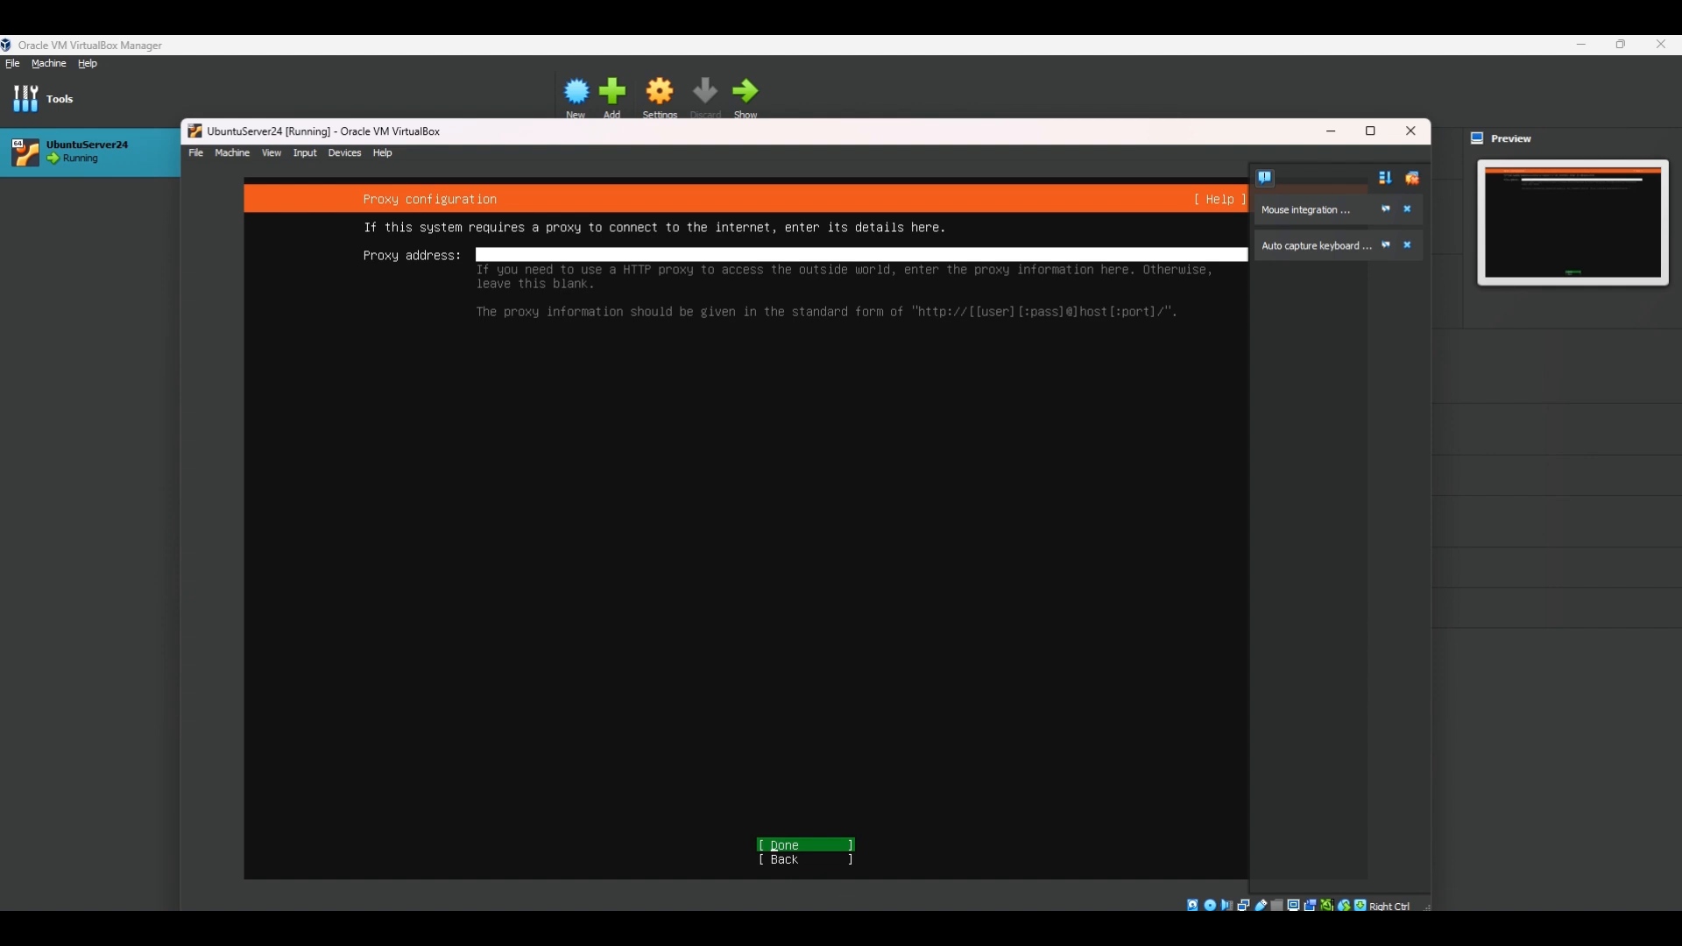
key("Return")
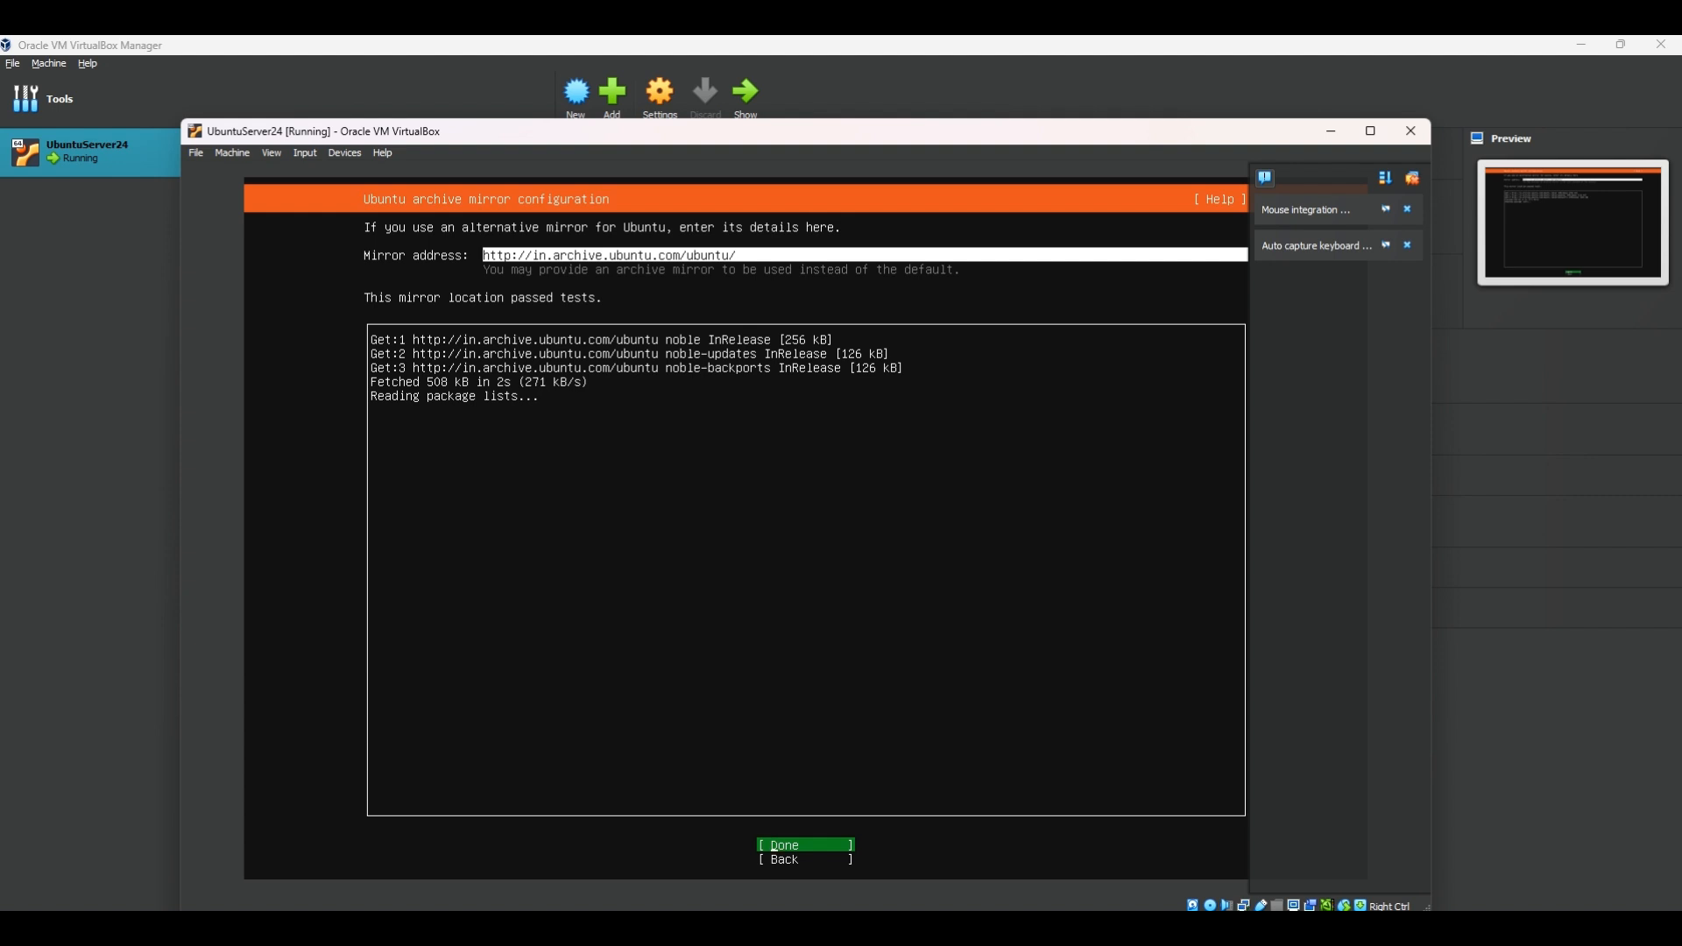
key("Return")
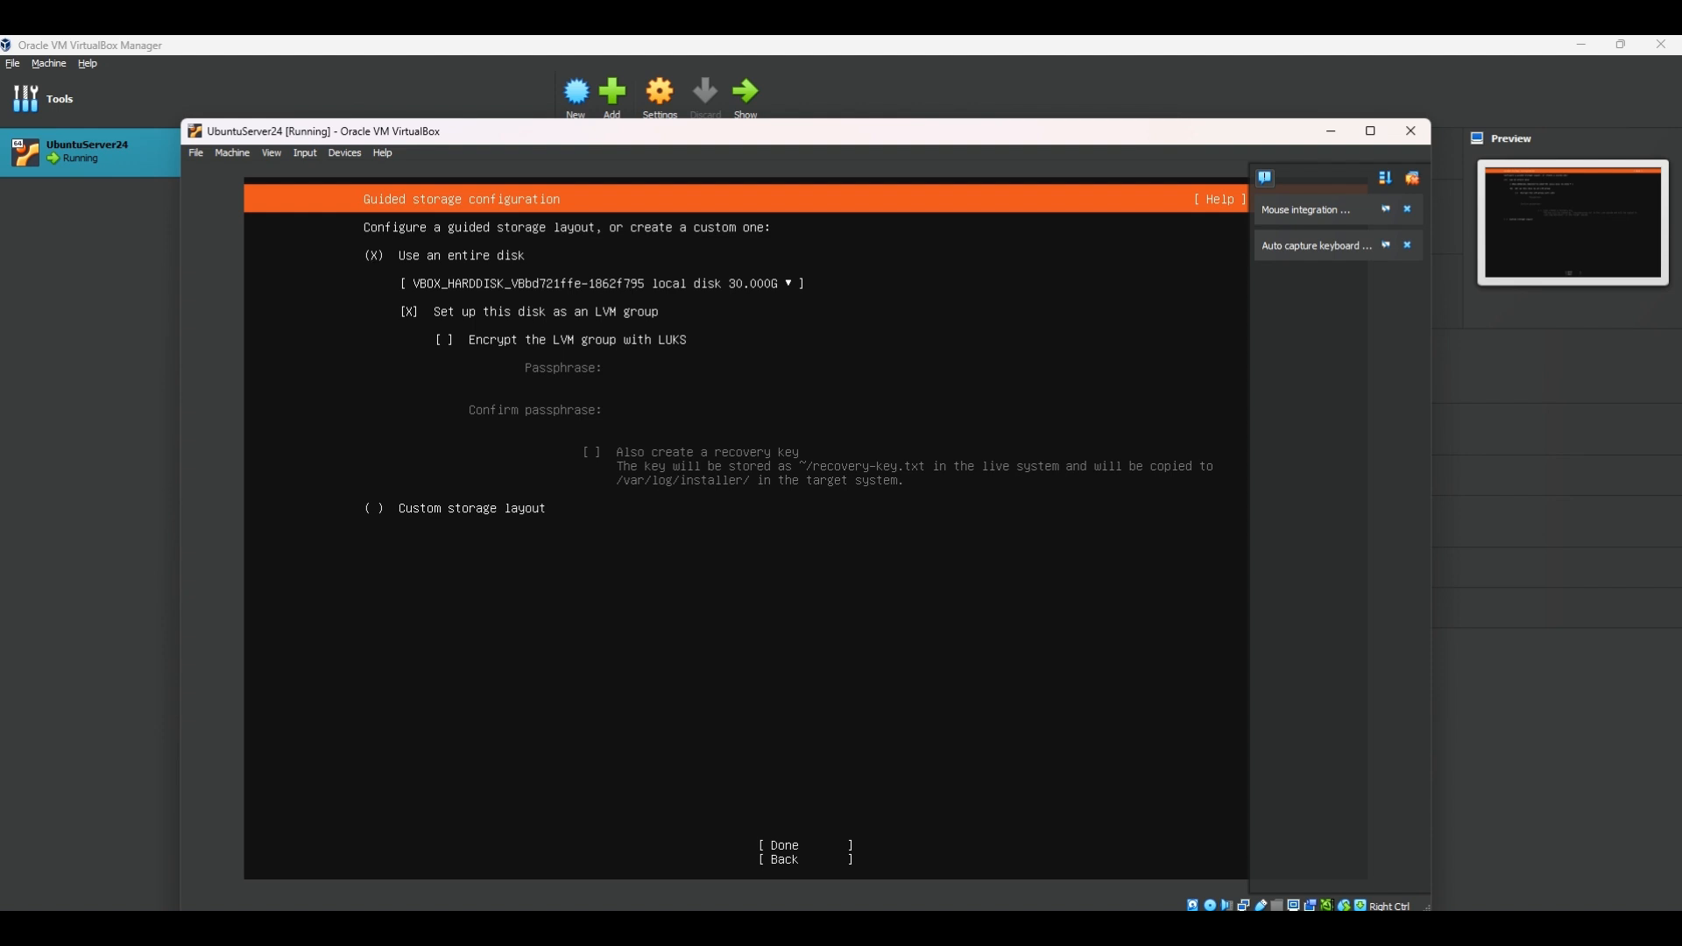
- Use the entire VBOX_HARDDISK local disk, set up as an unencrypted LVM group, and continue to the storage configuration
left_click(602, 283)
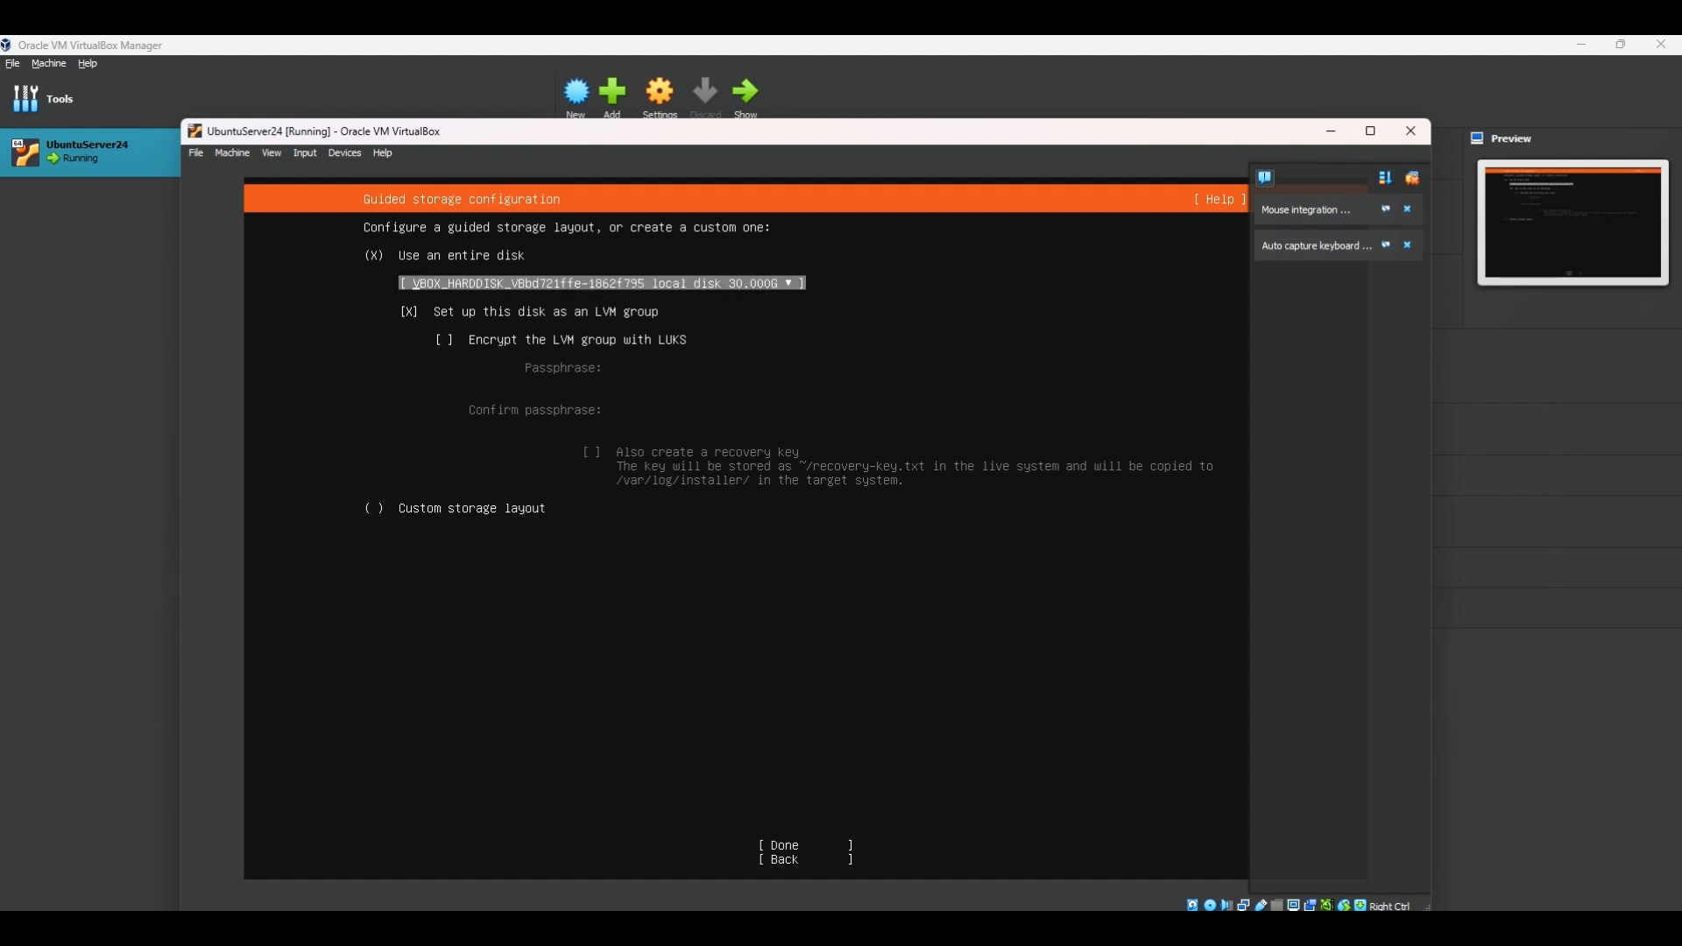
key("Down")
key("Down")
key("Down")
left_click(805, 845)
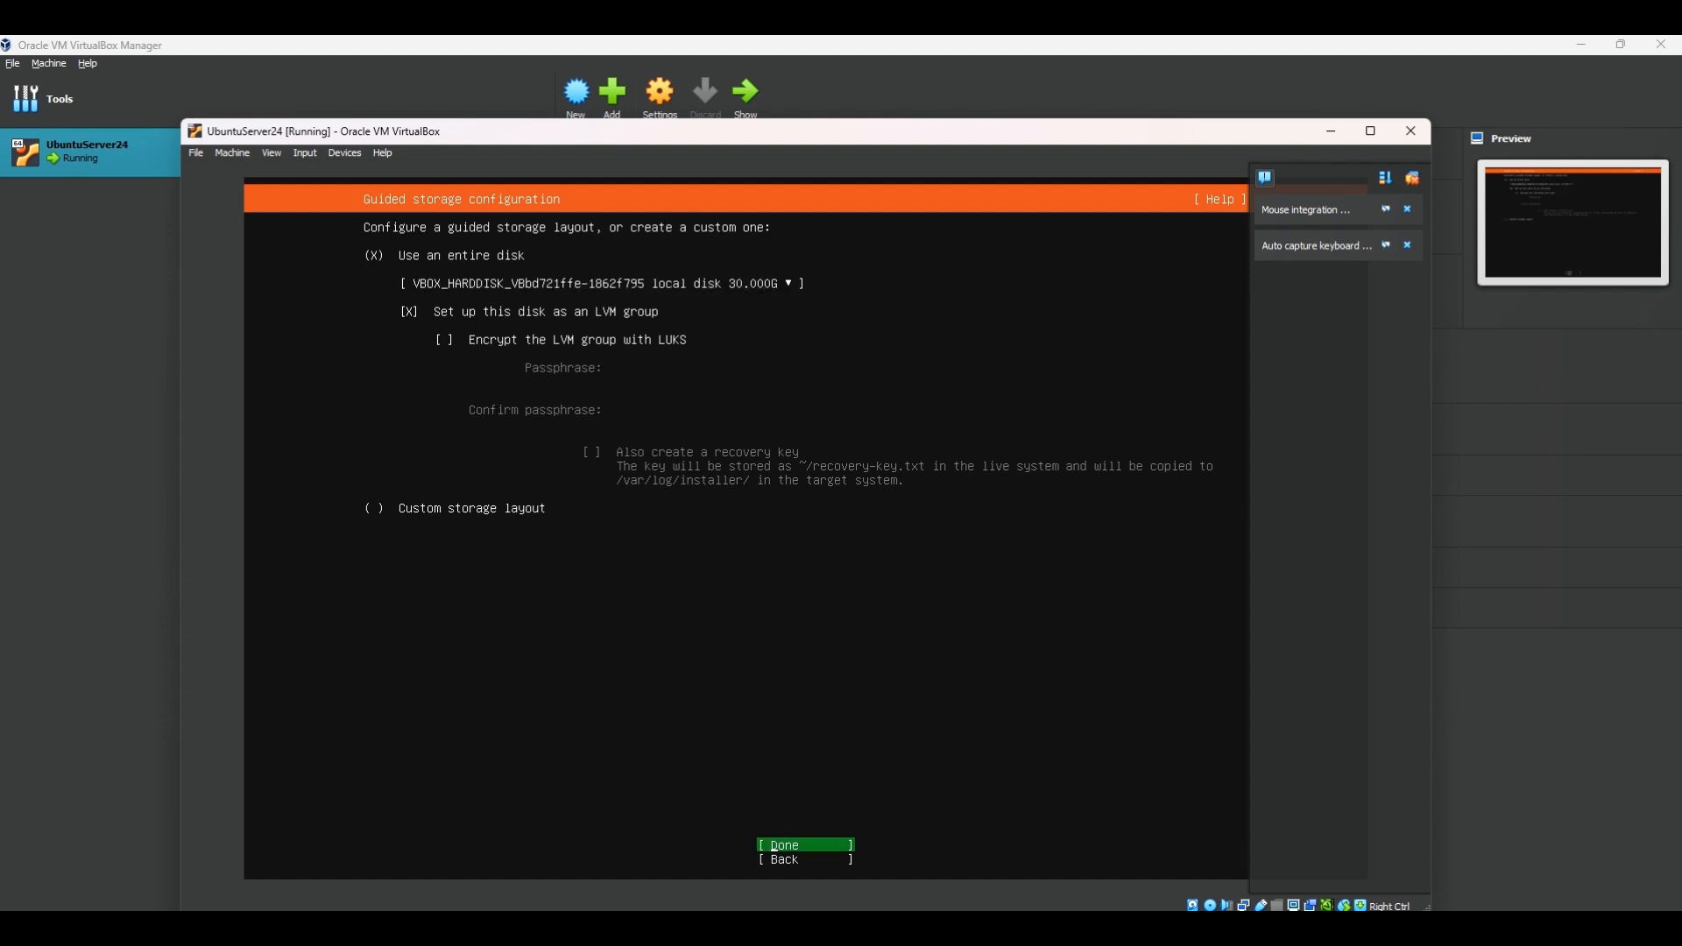
key("Return")
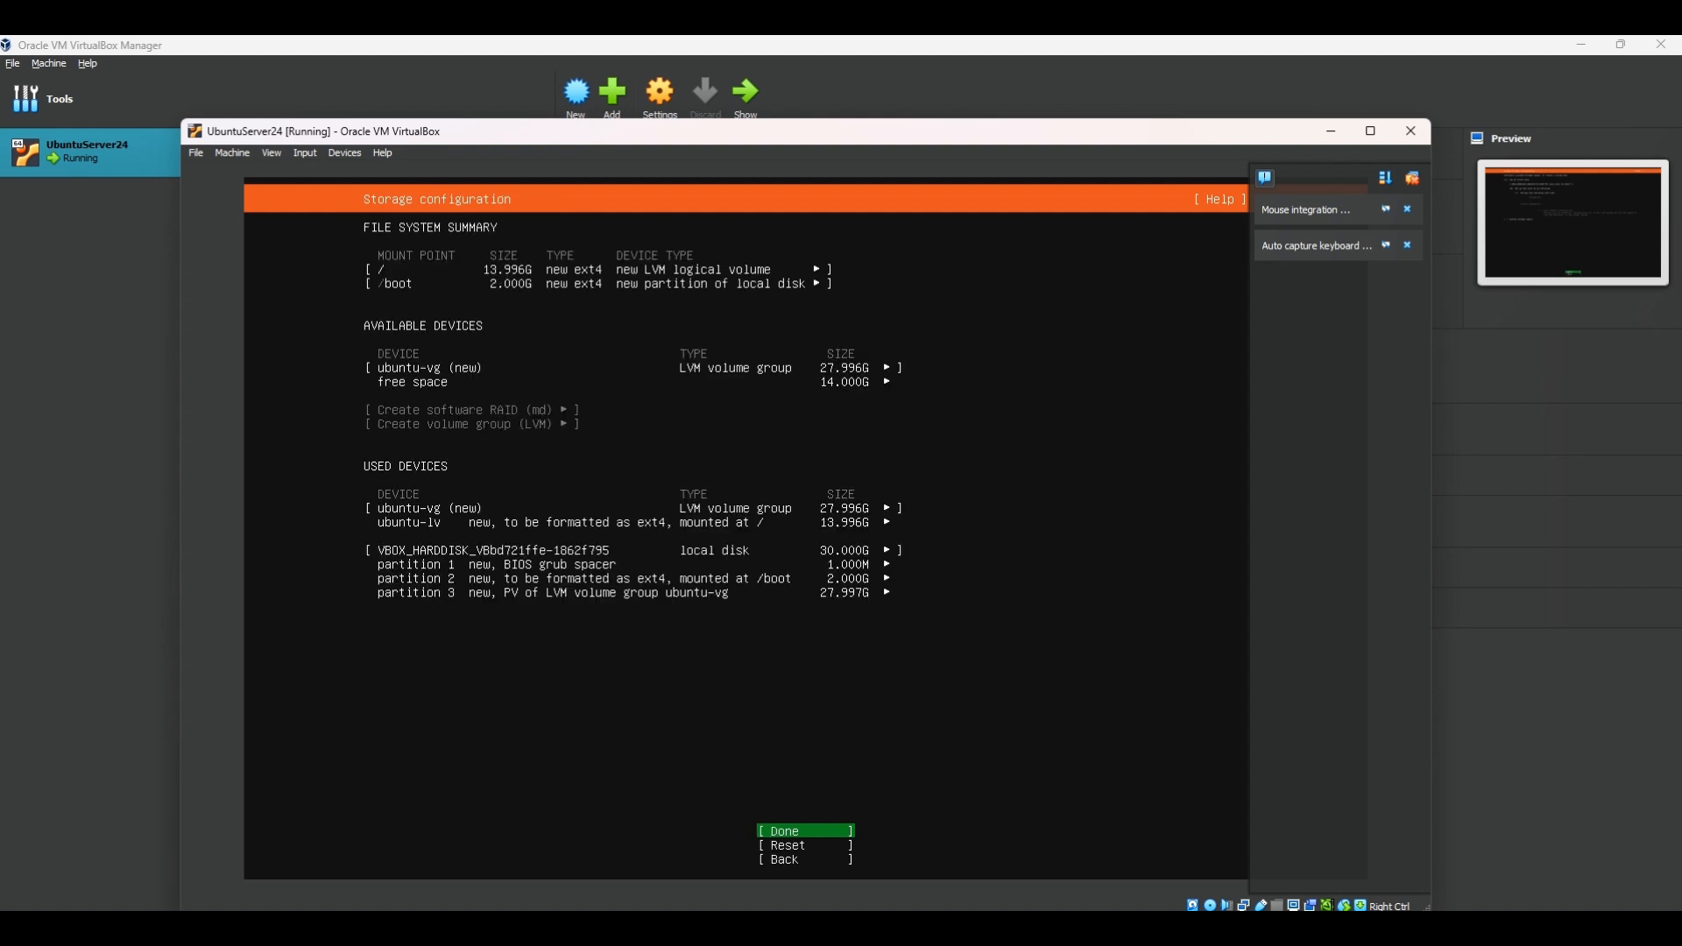
- Review the storage layout's mount points, available devices and used devices, including the disk's partitions
key("Down")
key("Up")
key("shift+Tab")
key("shift+Tab")
key("Tab")
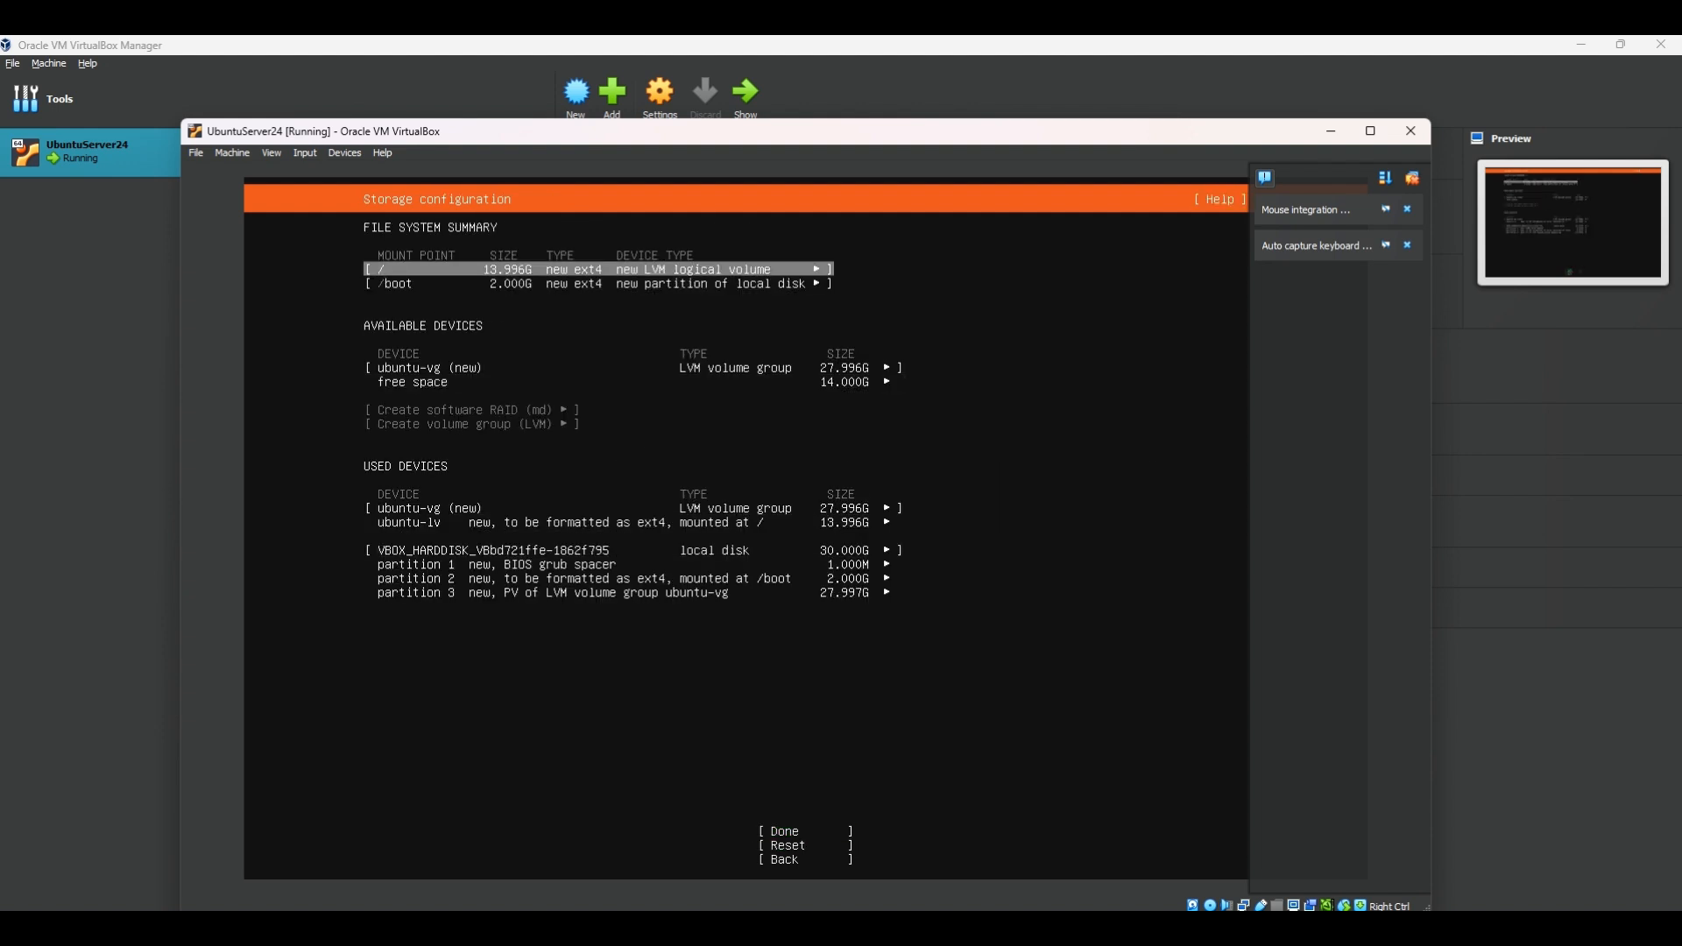
key("Down")
key("Up")
key("Down")
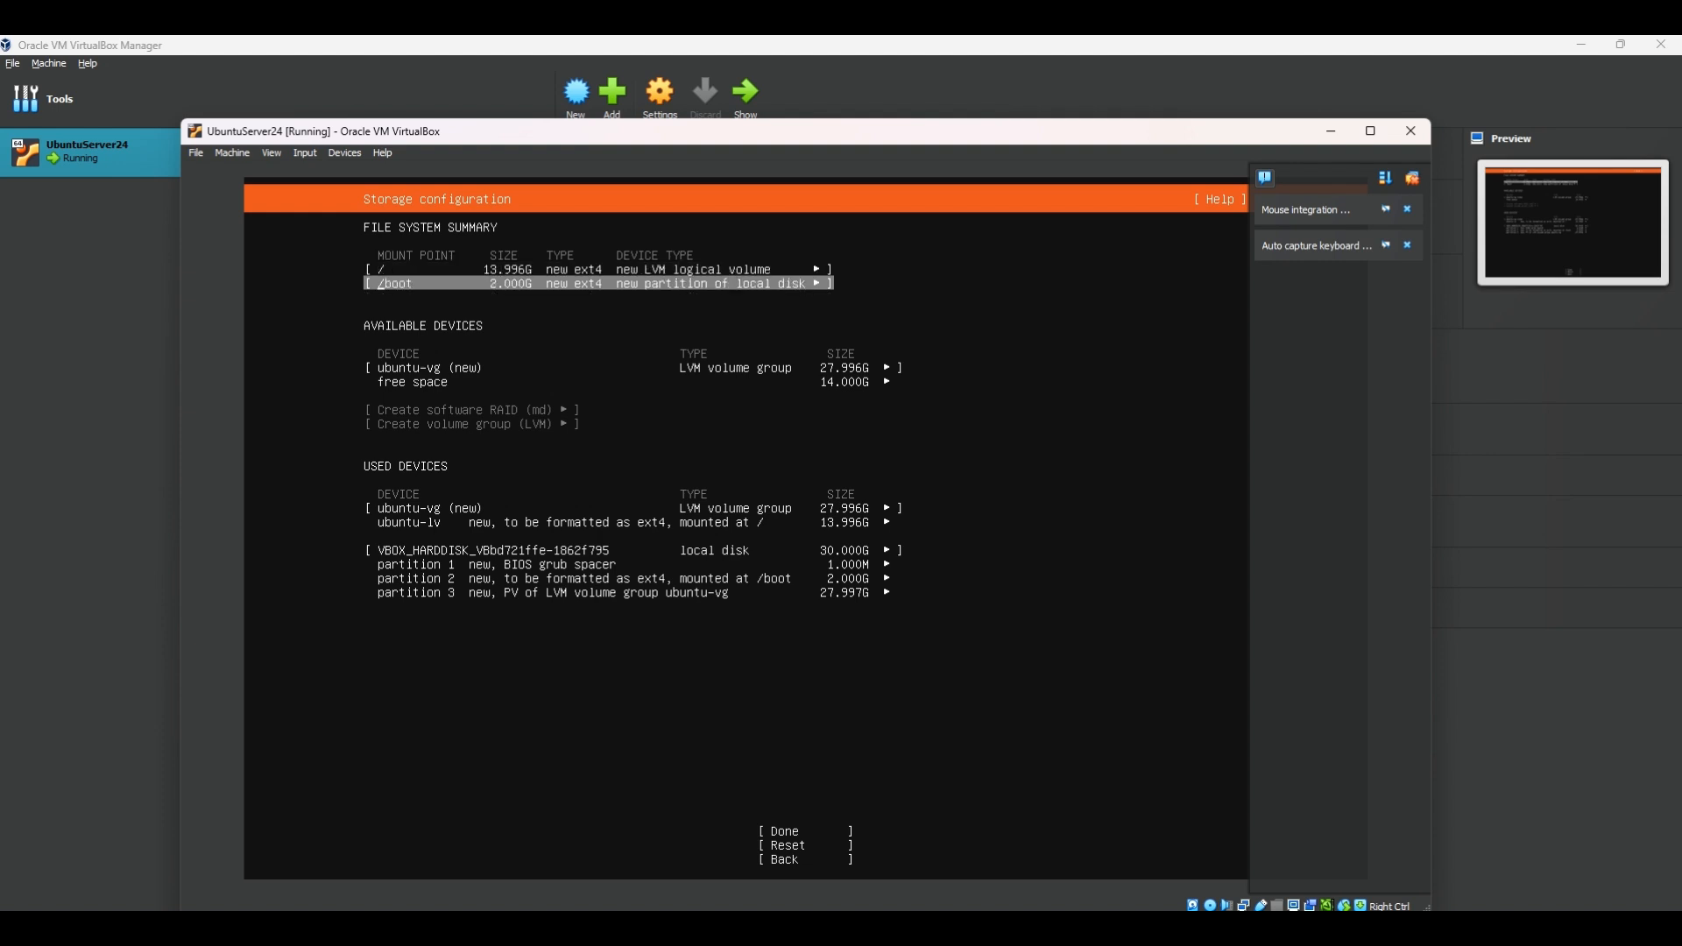
key("Down")
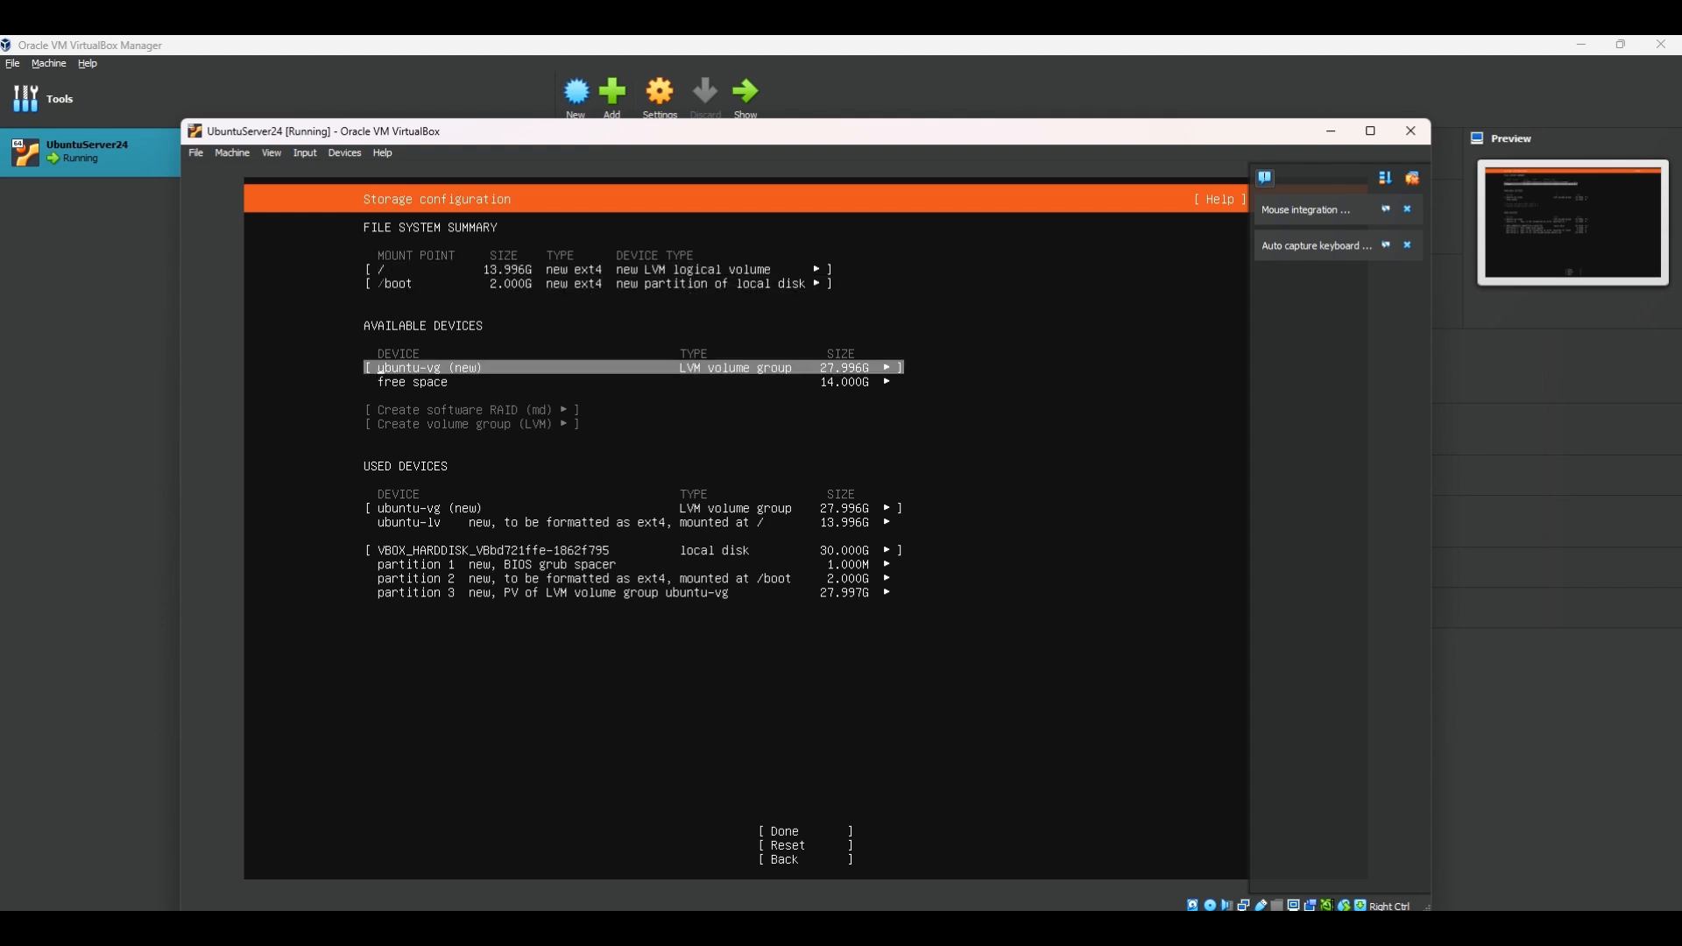
key("Down")
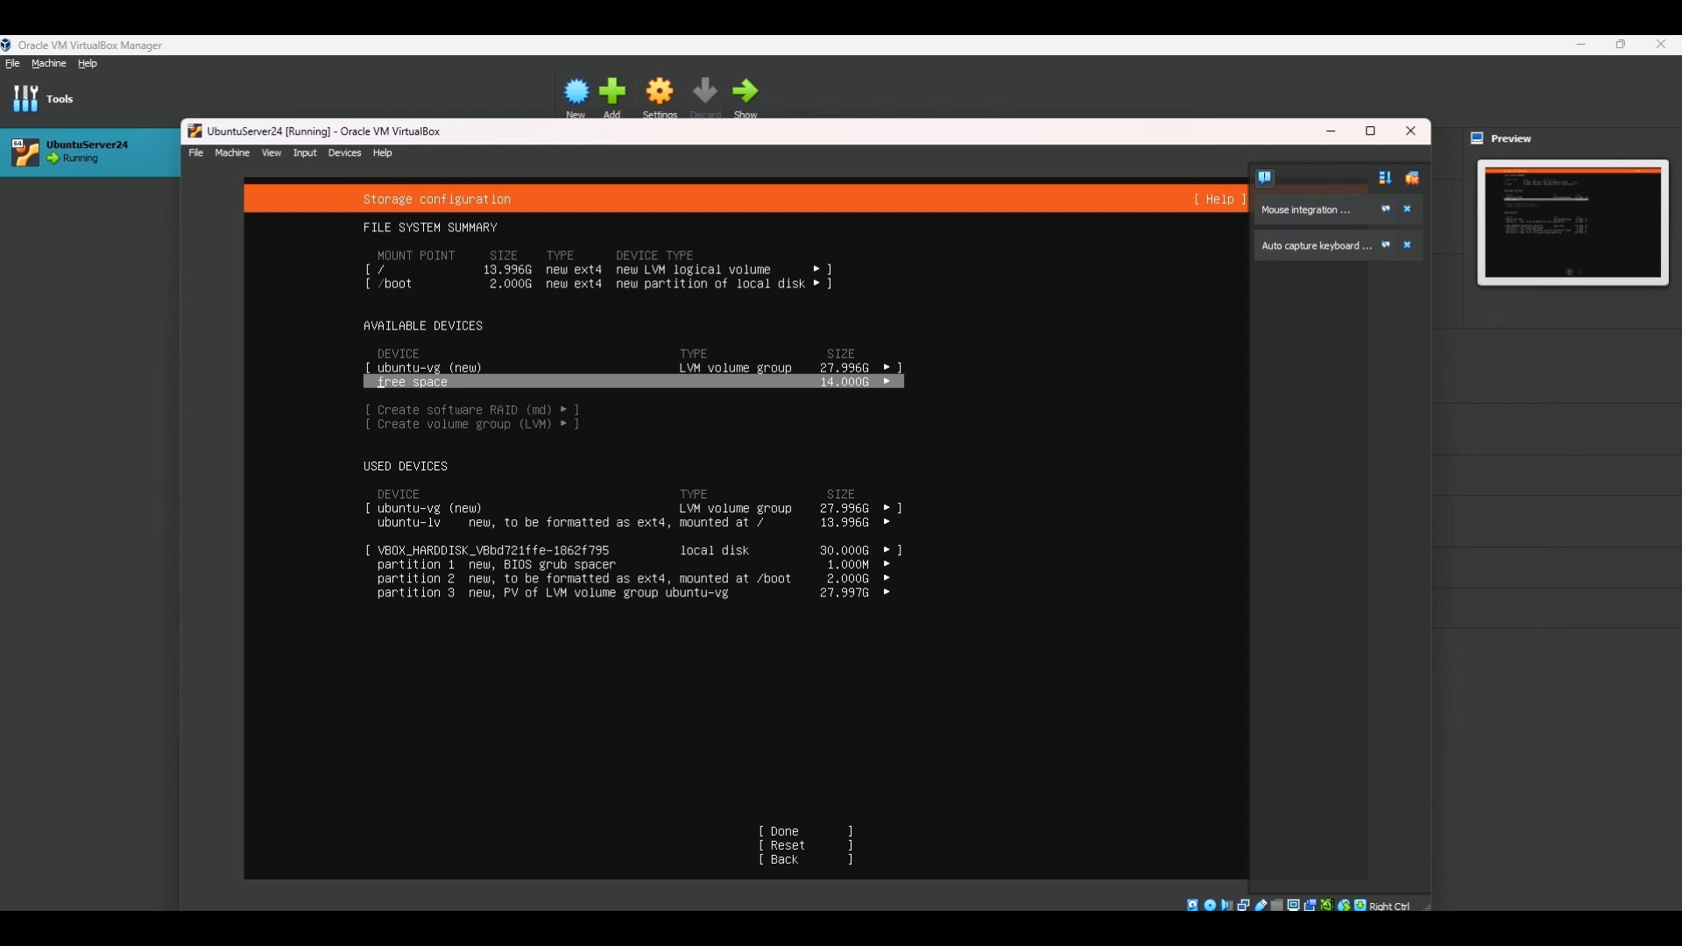
key("Down")
key("Down")
key("Down")
key("Down")
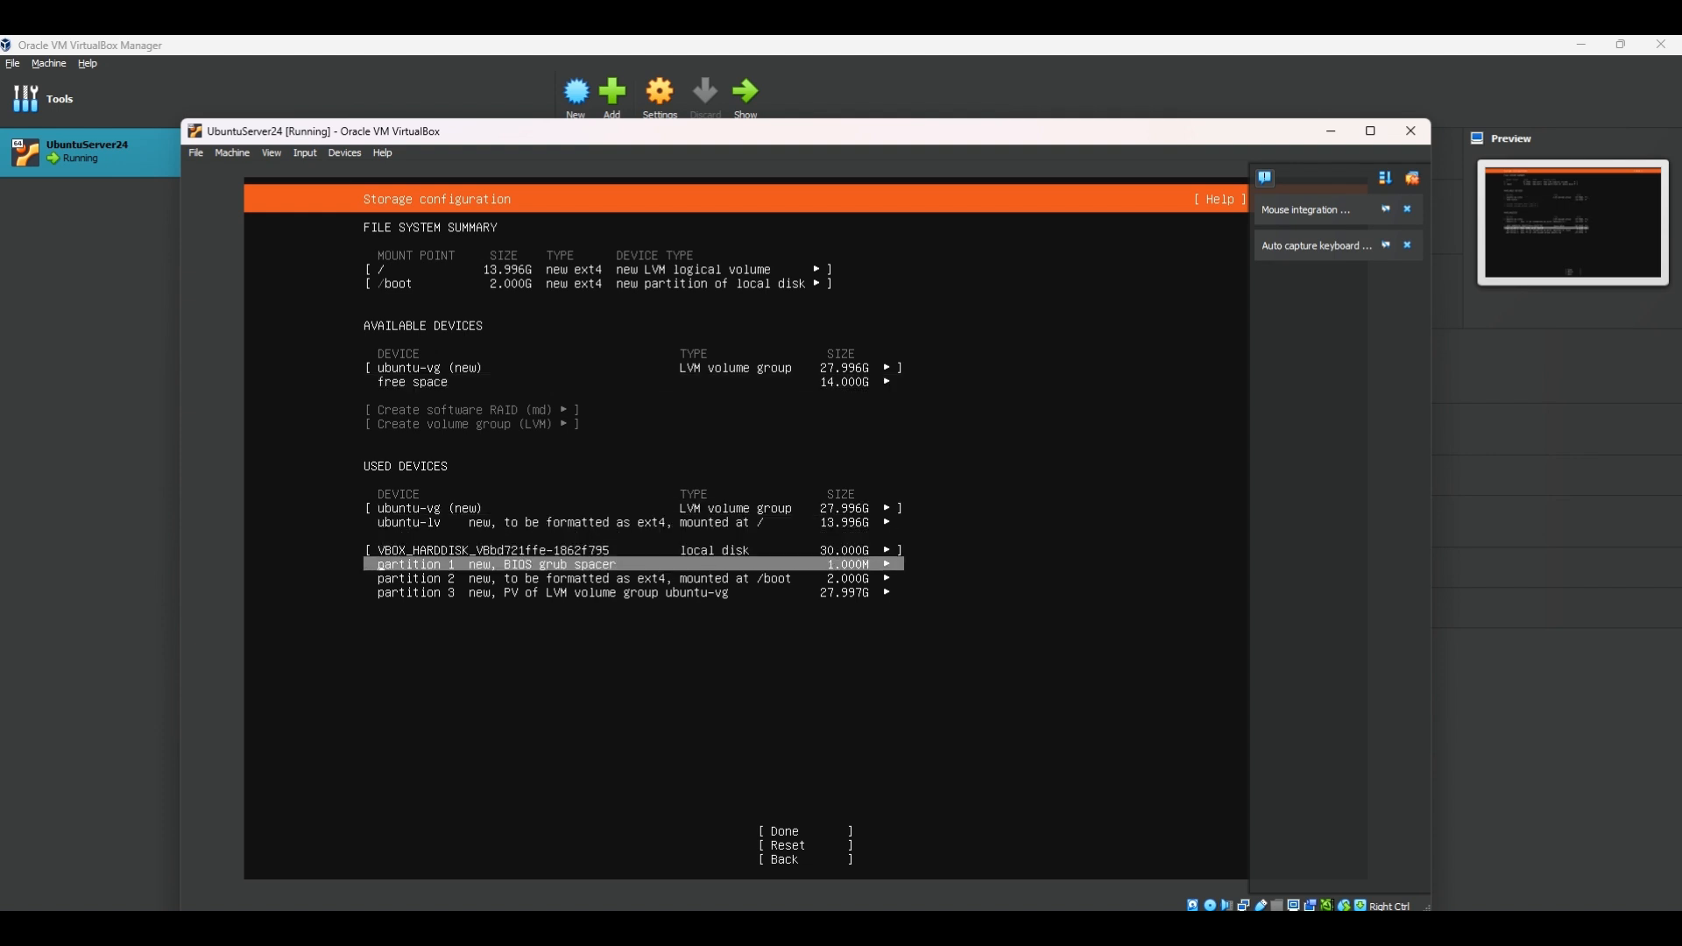
key("Down")
key("Down")
key("Up")
key("Up")
key("Up")
key("Up")
key("Up")
key("Up")
key("Up")
key("Up")
key("Up")
key("Down")
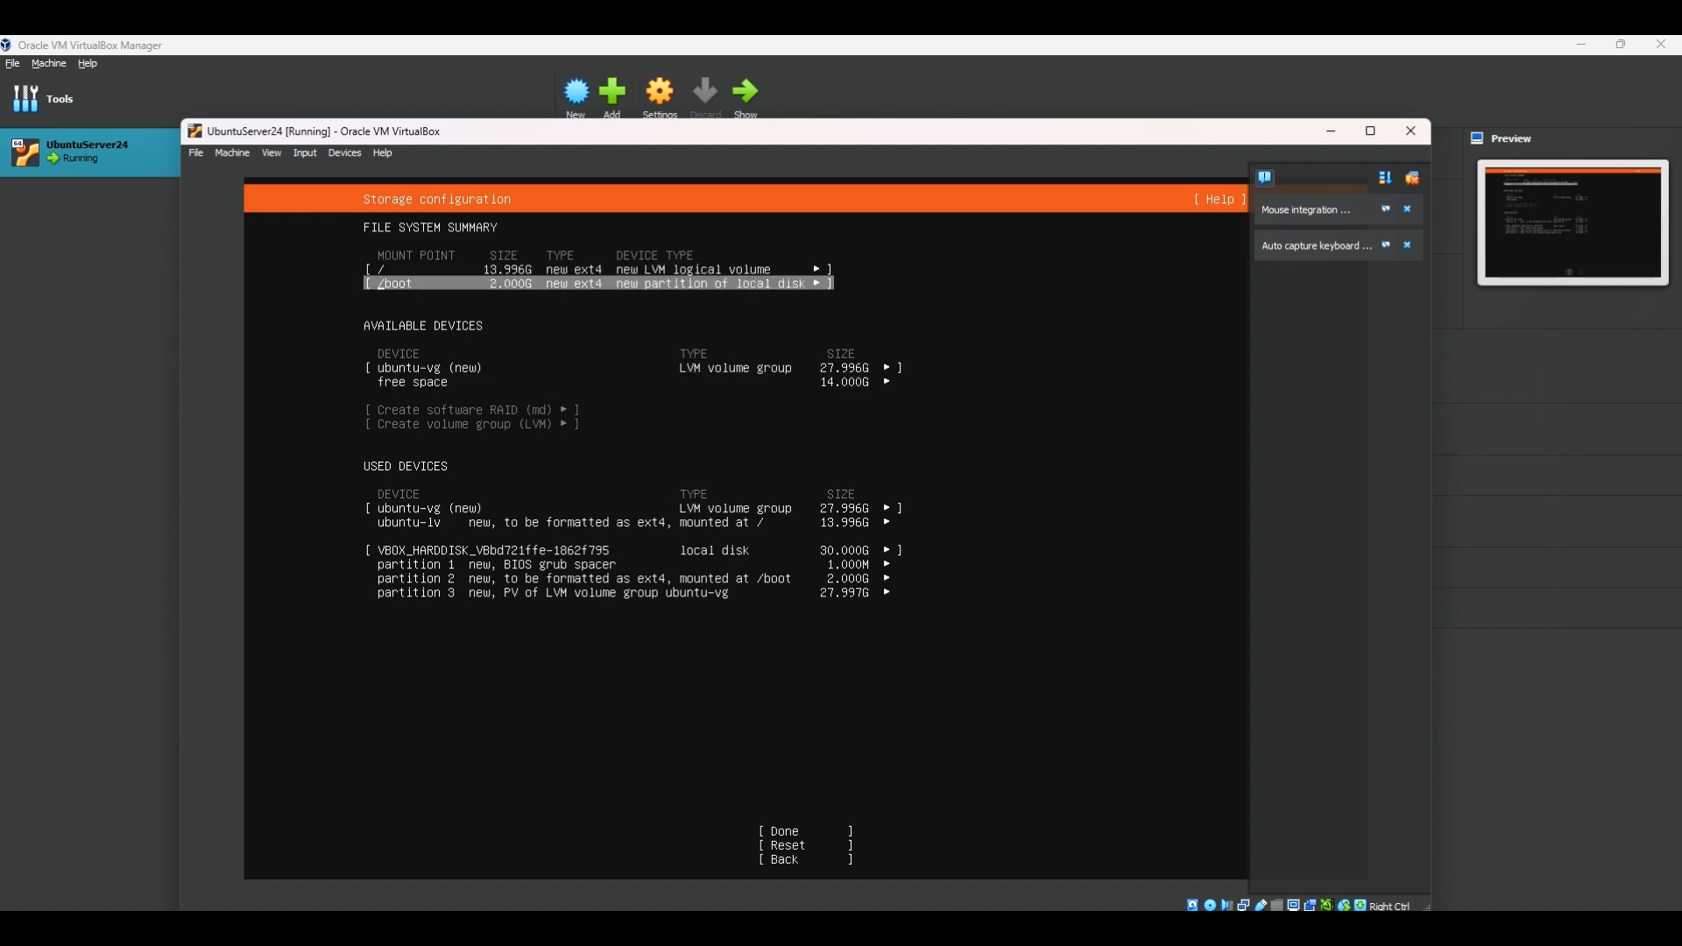
- Check the actions offered for the / mount point, and look over the free space, ubuntu-vg and ubuntu-lv entries
key("Up")
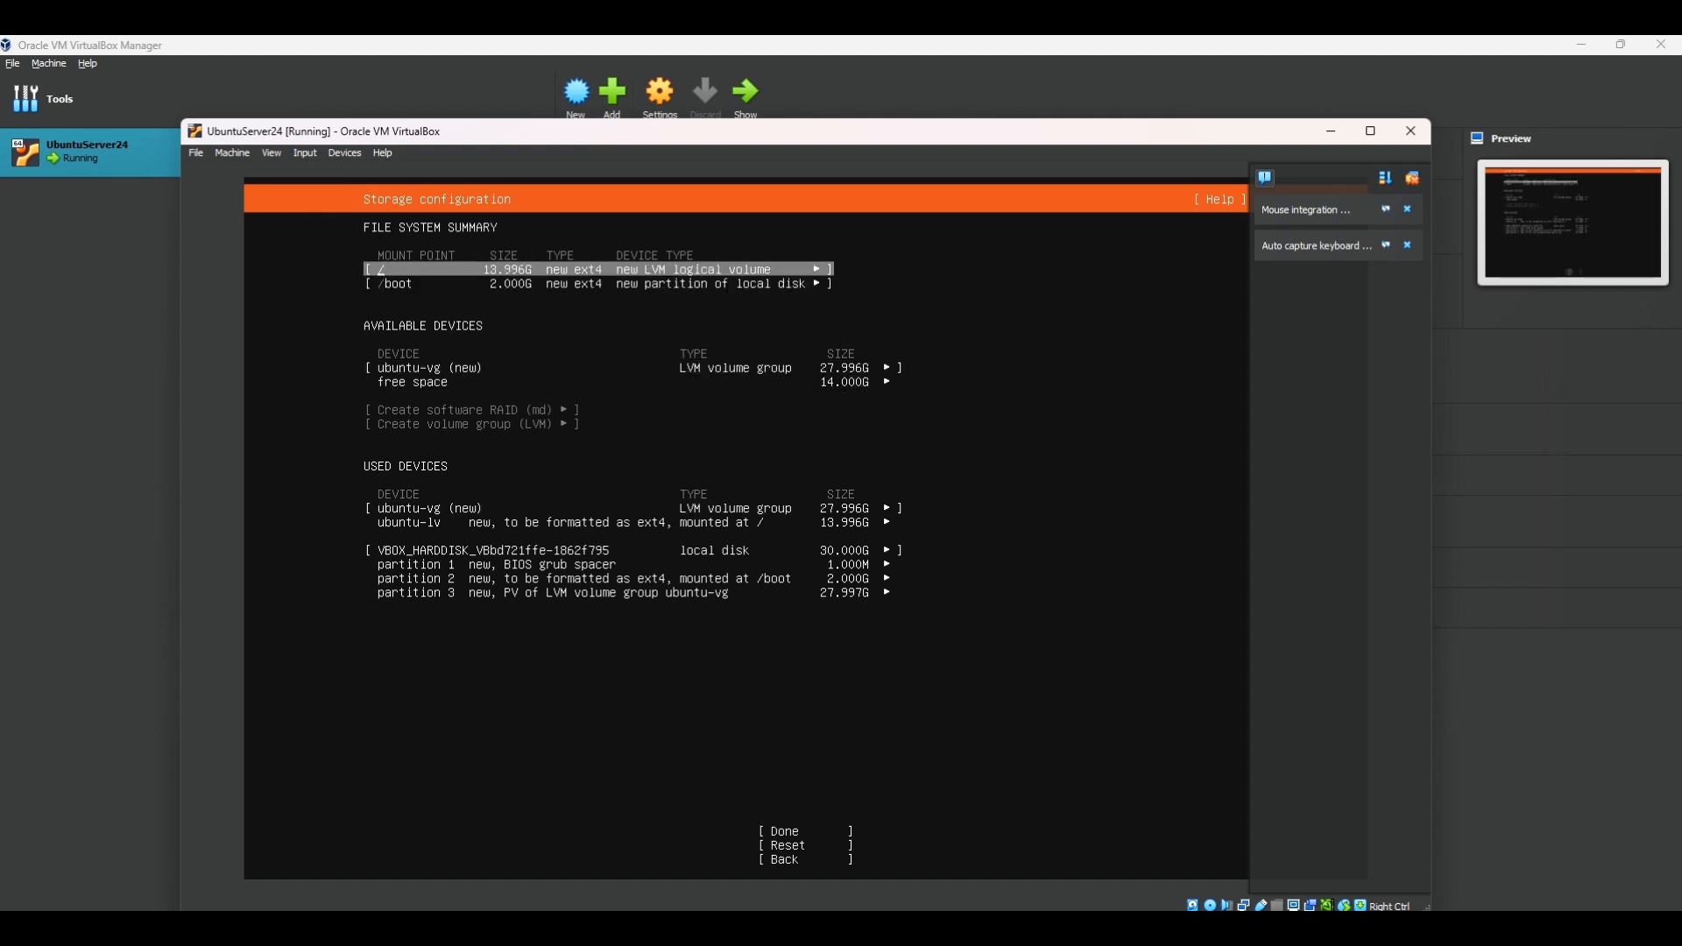
key("Return")
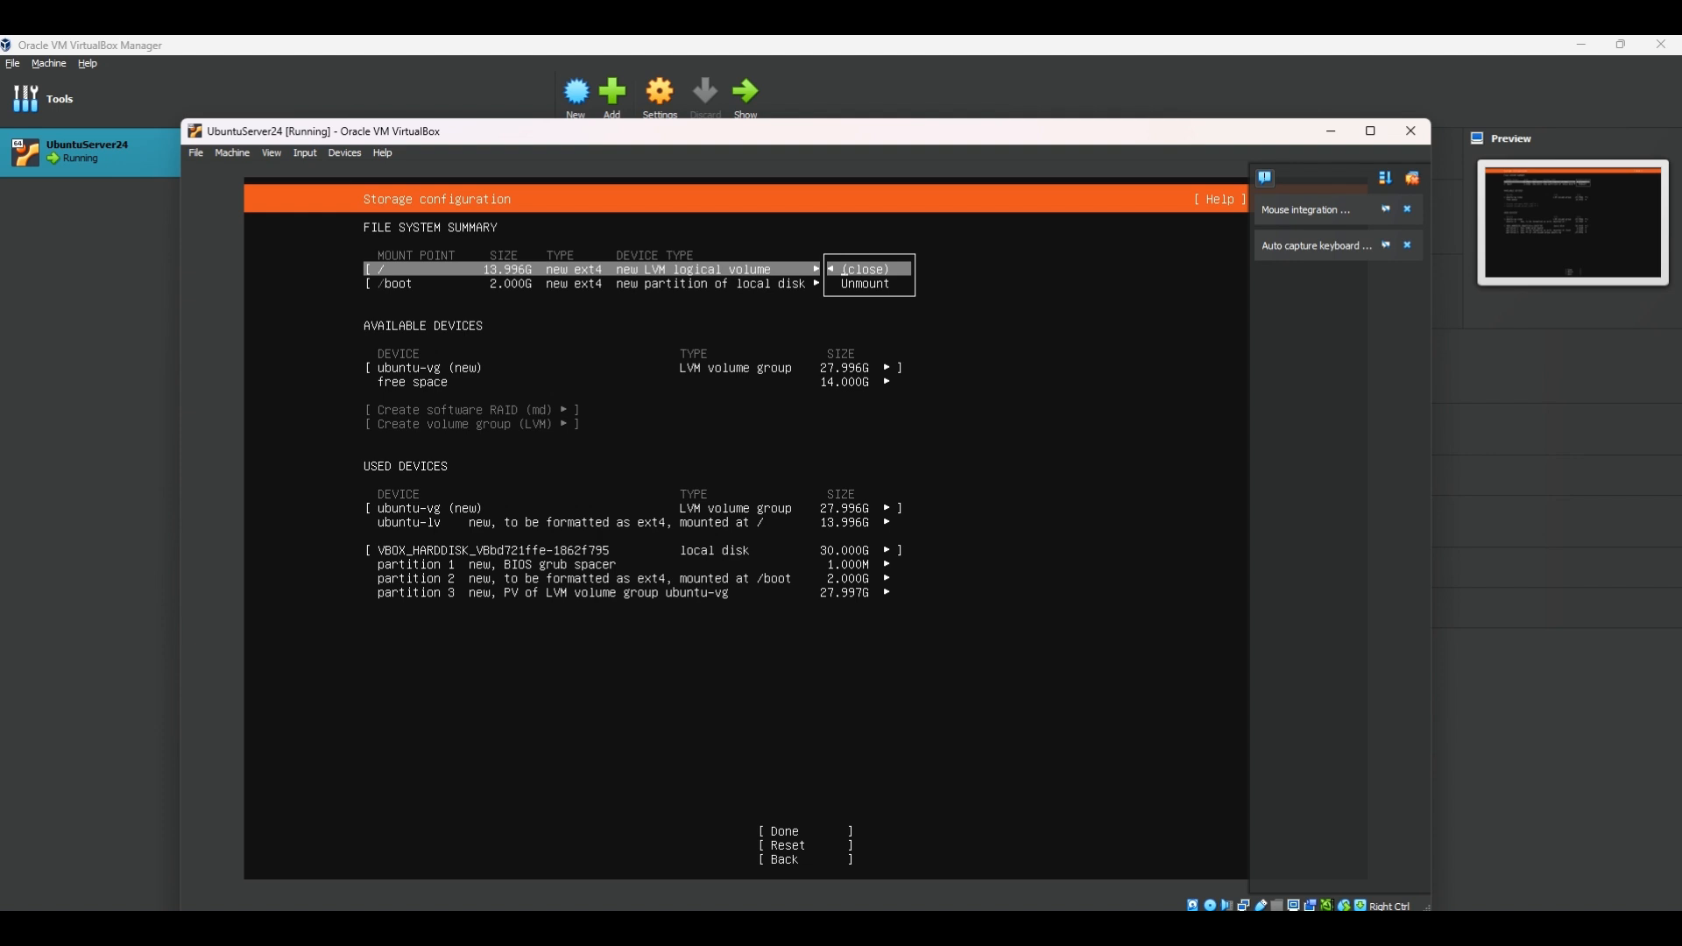
key("Return")
key("Down")
key("Down")
key("Down")
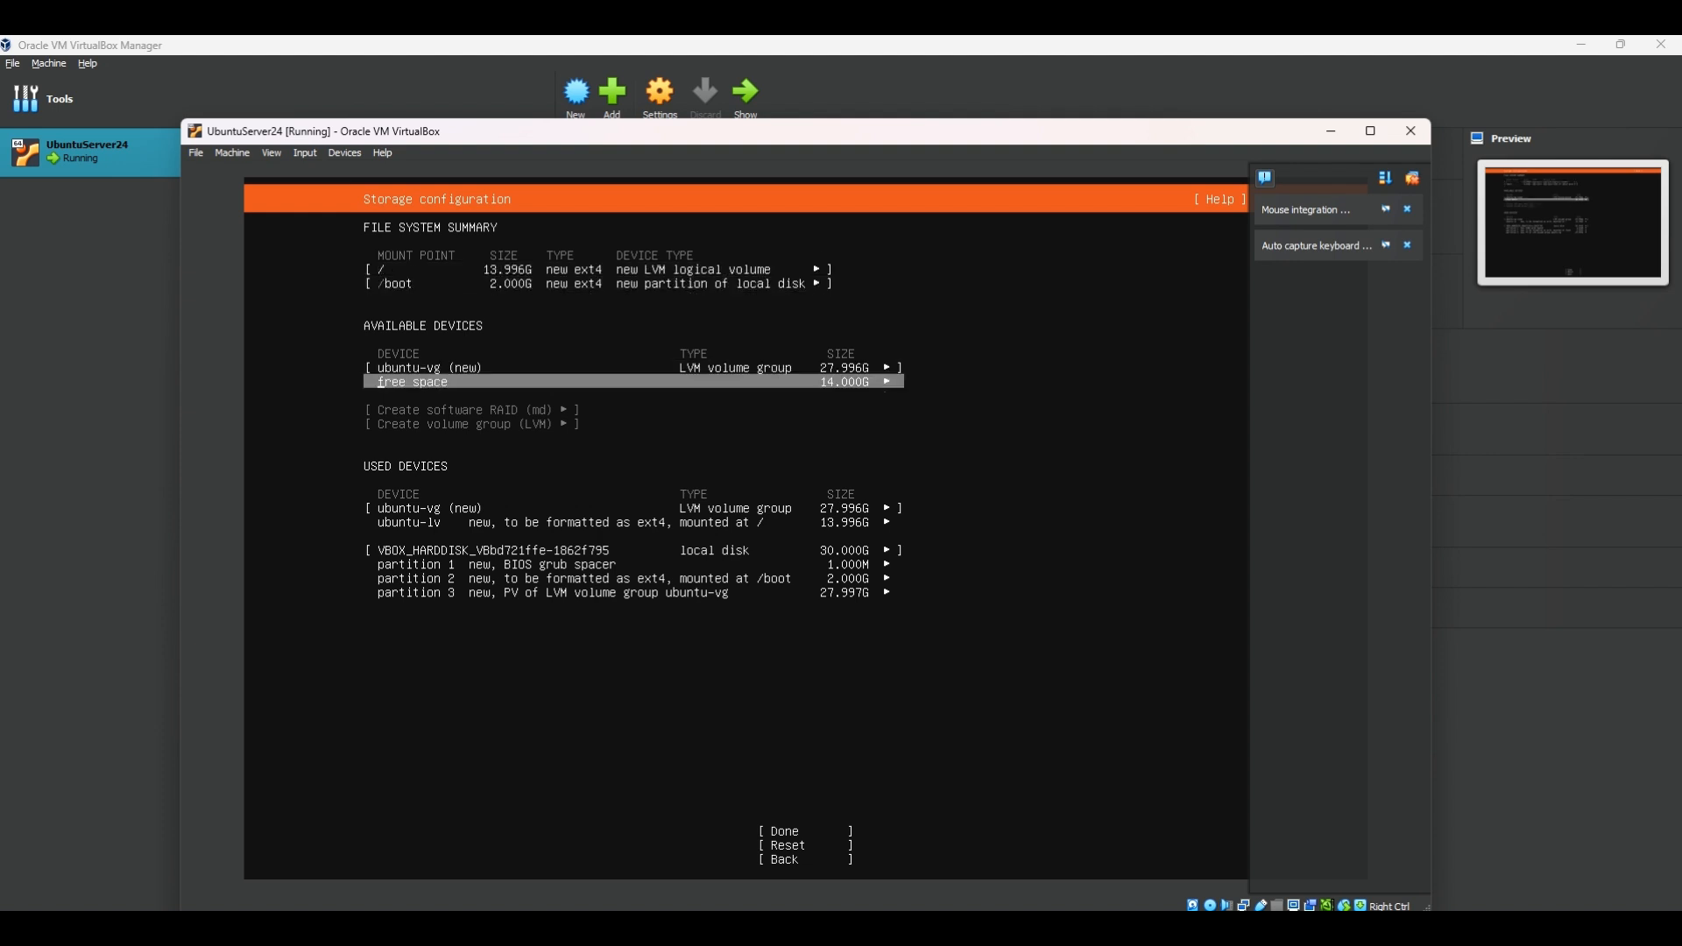
key("Down")
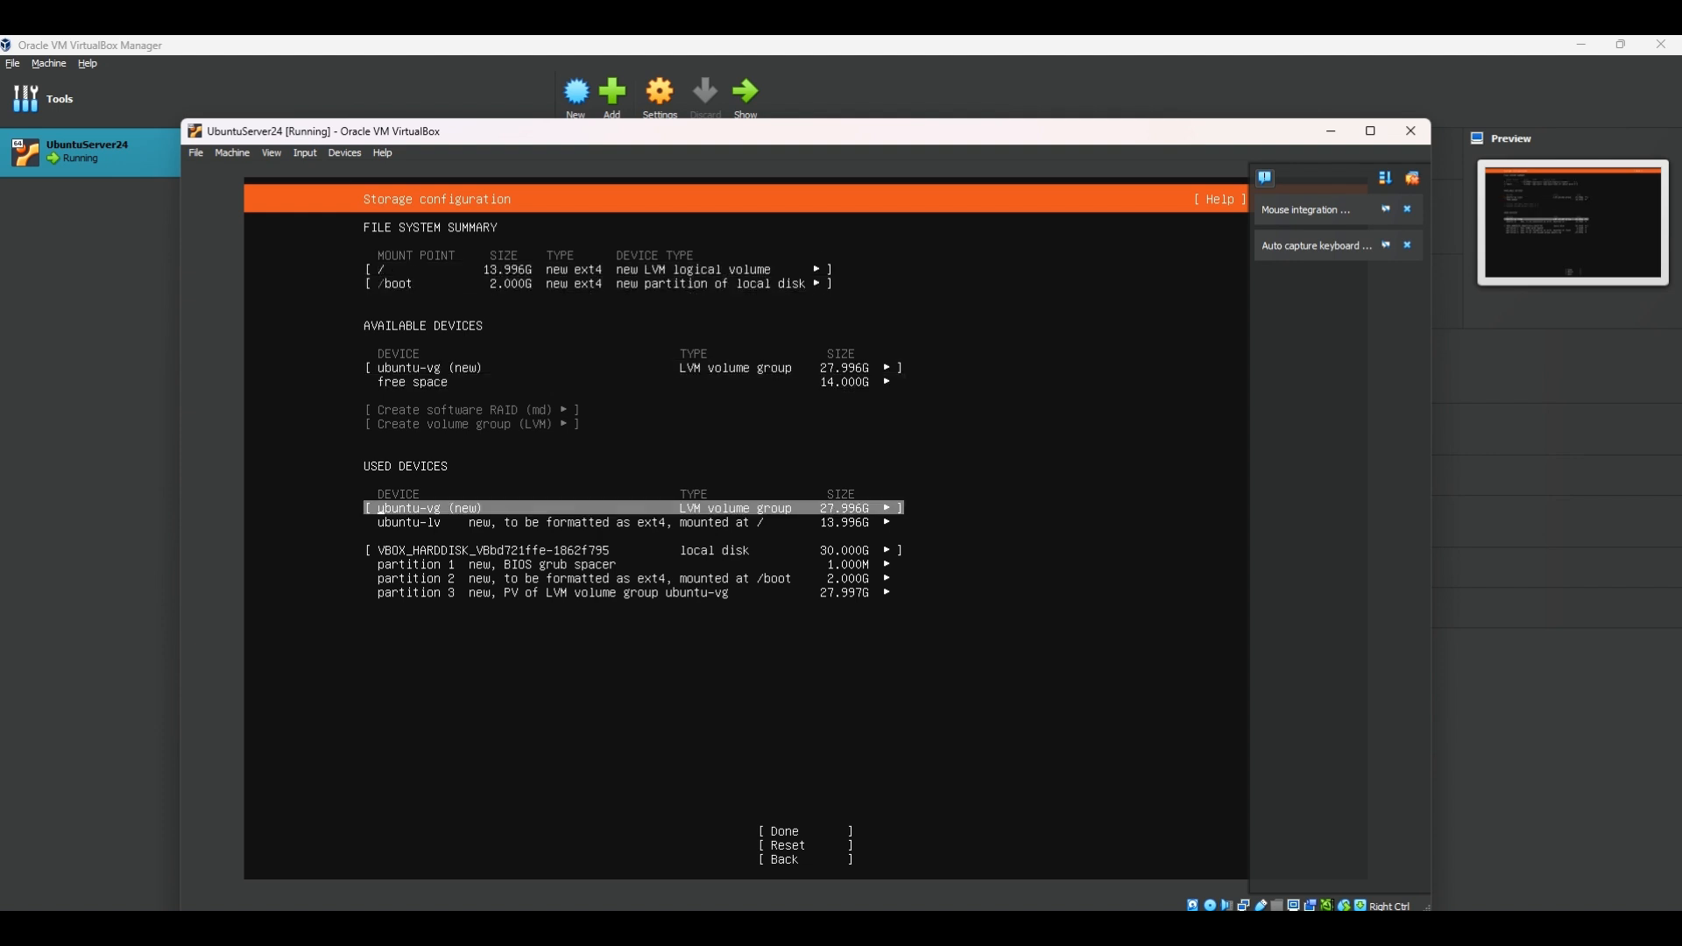
key("Down")
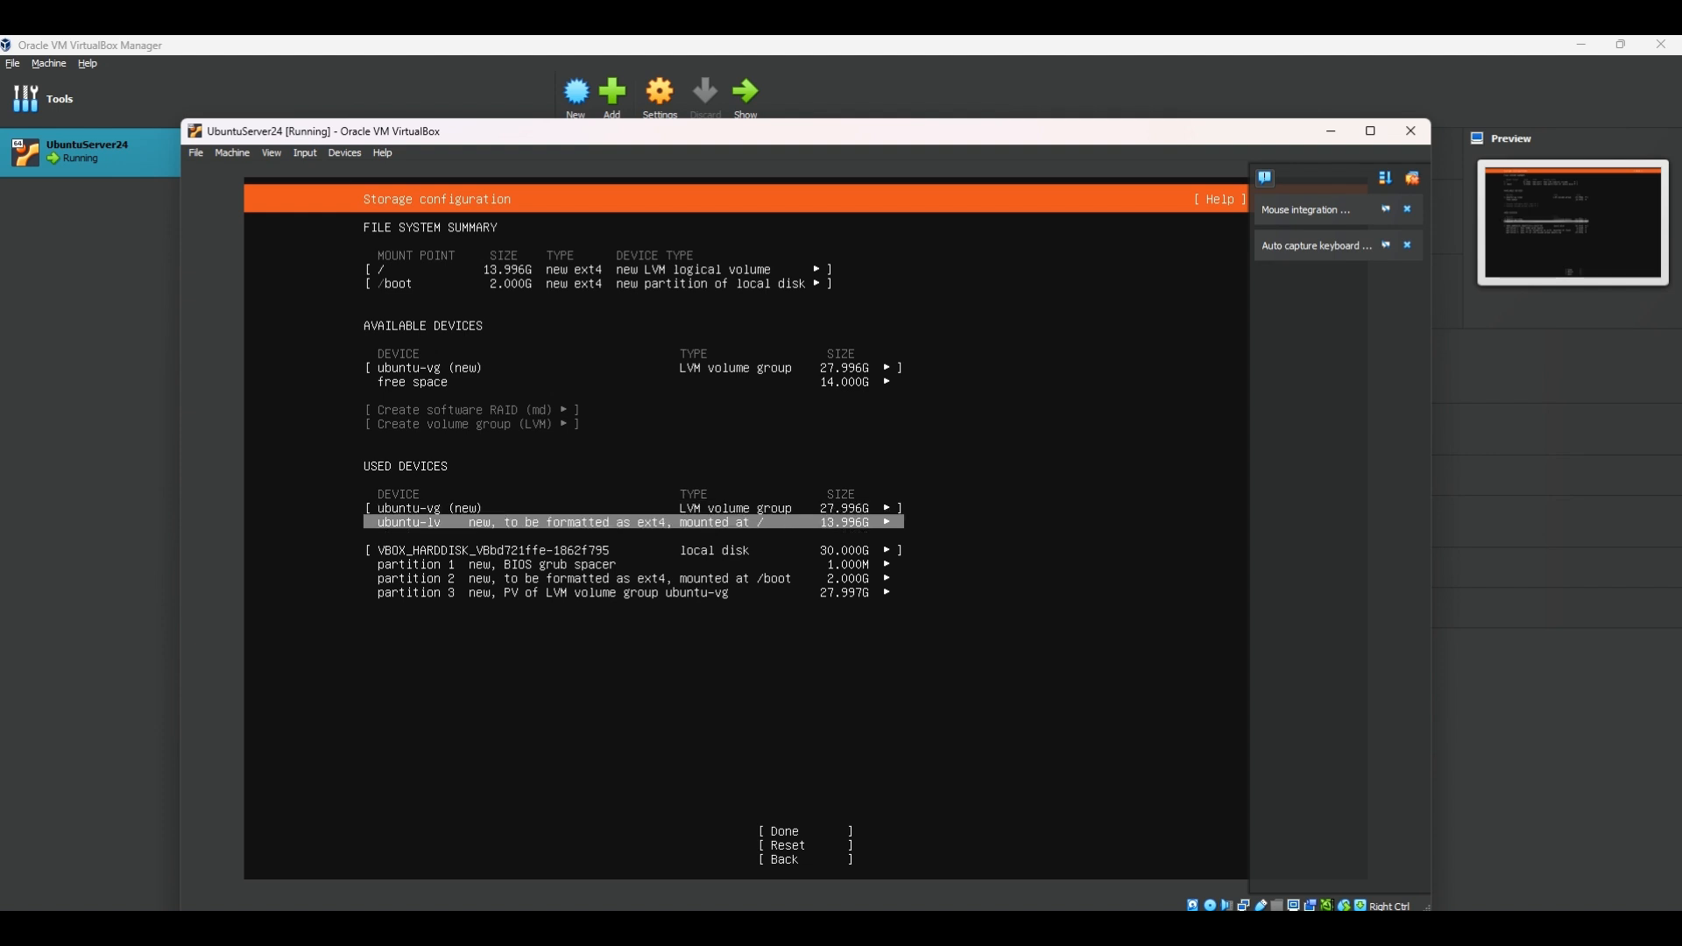
key("Up")
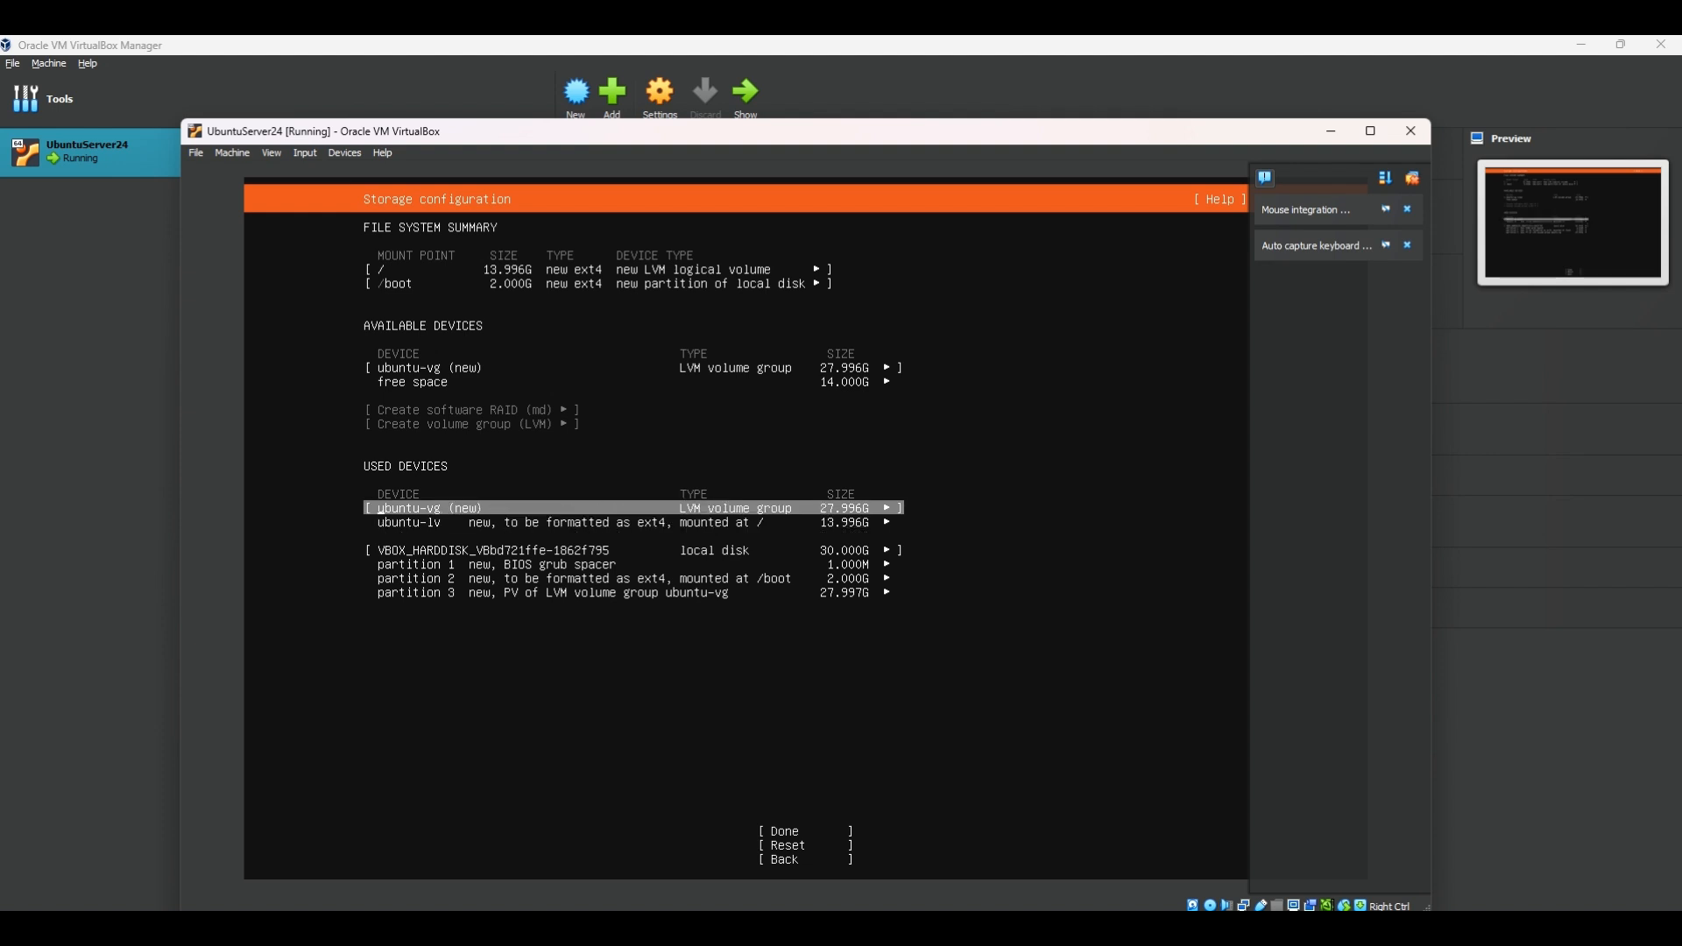
key("Down")
key("Down")
key("Down")
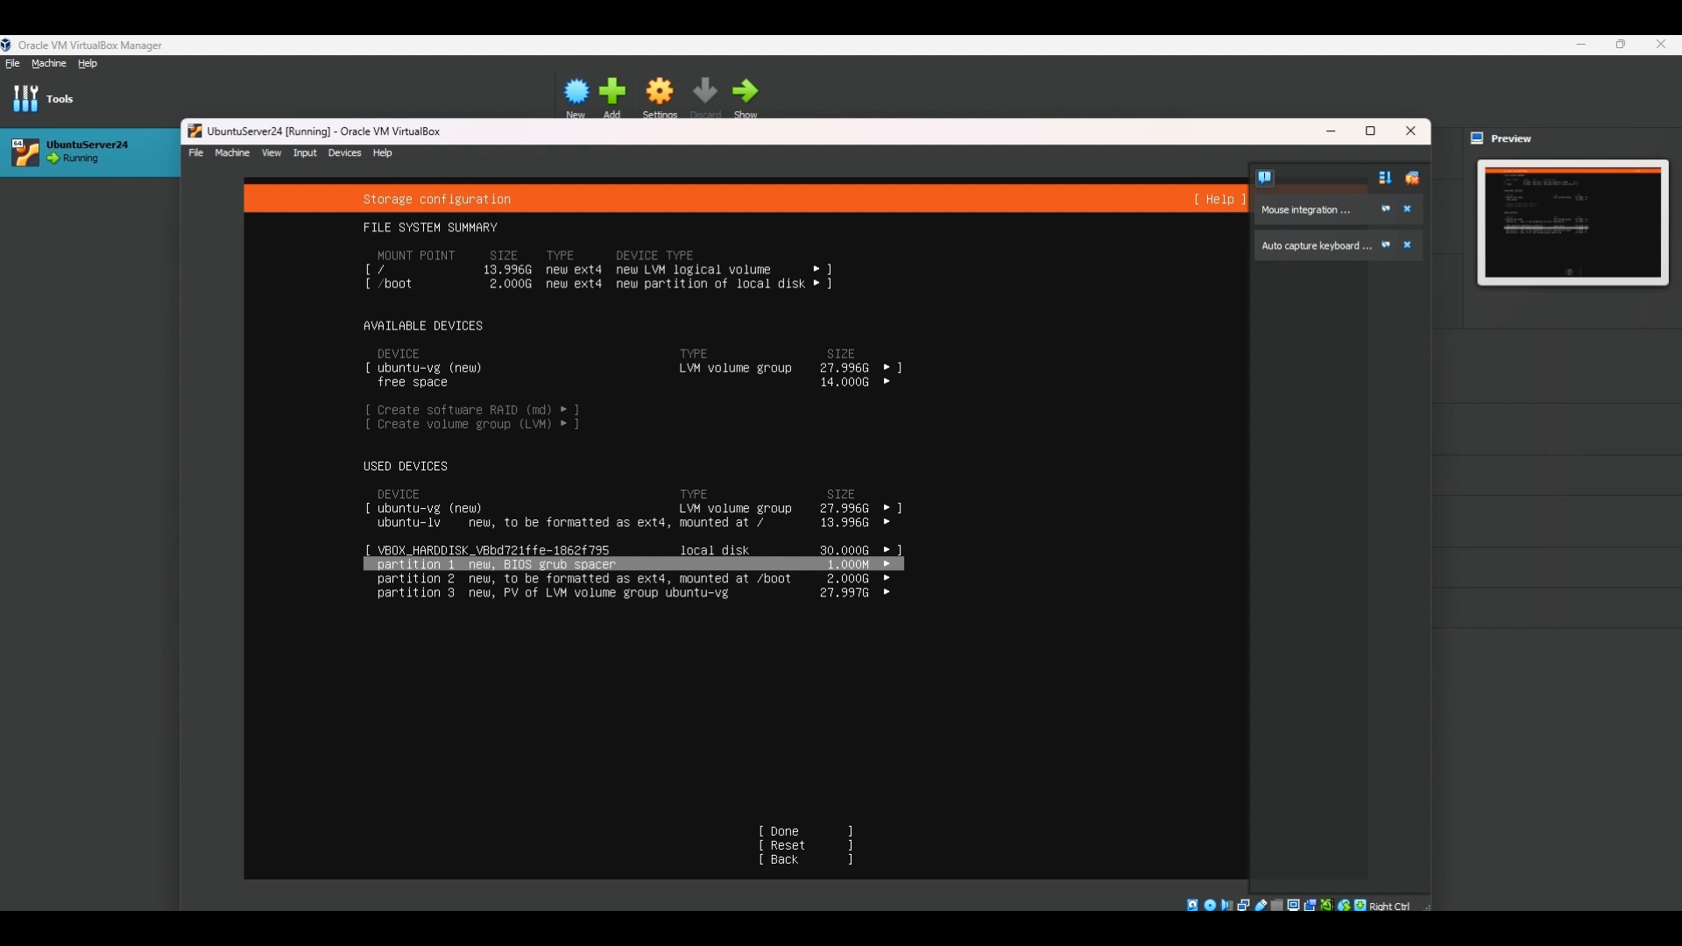
- Accept the storage configuration as proposed and confirm the destructive action to begin the installation
key("Down")
key("Down")
key("Down")
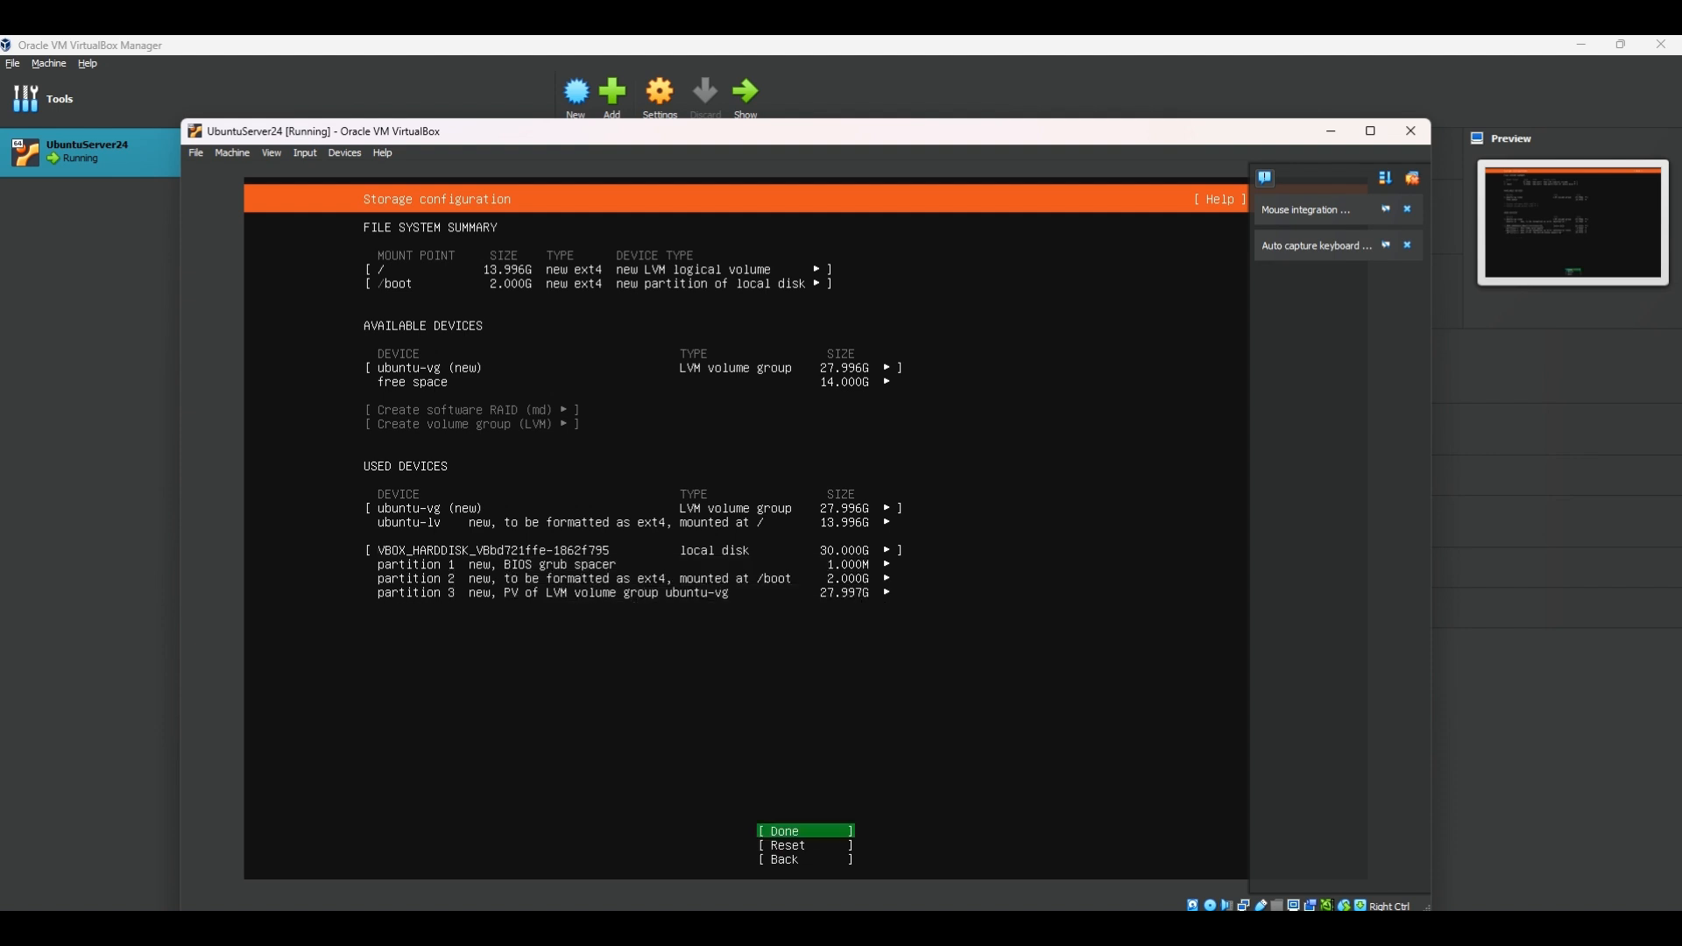
key("Return")
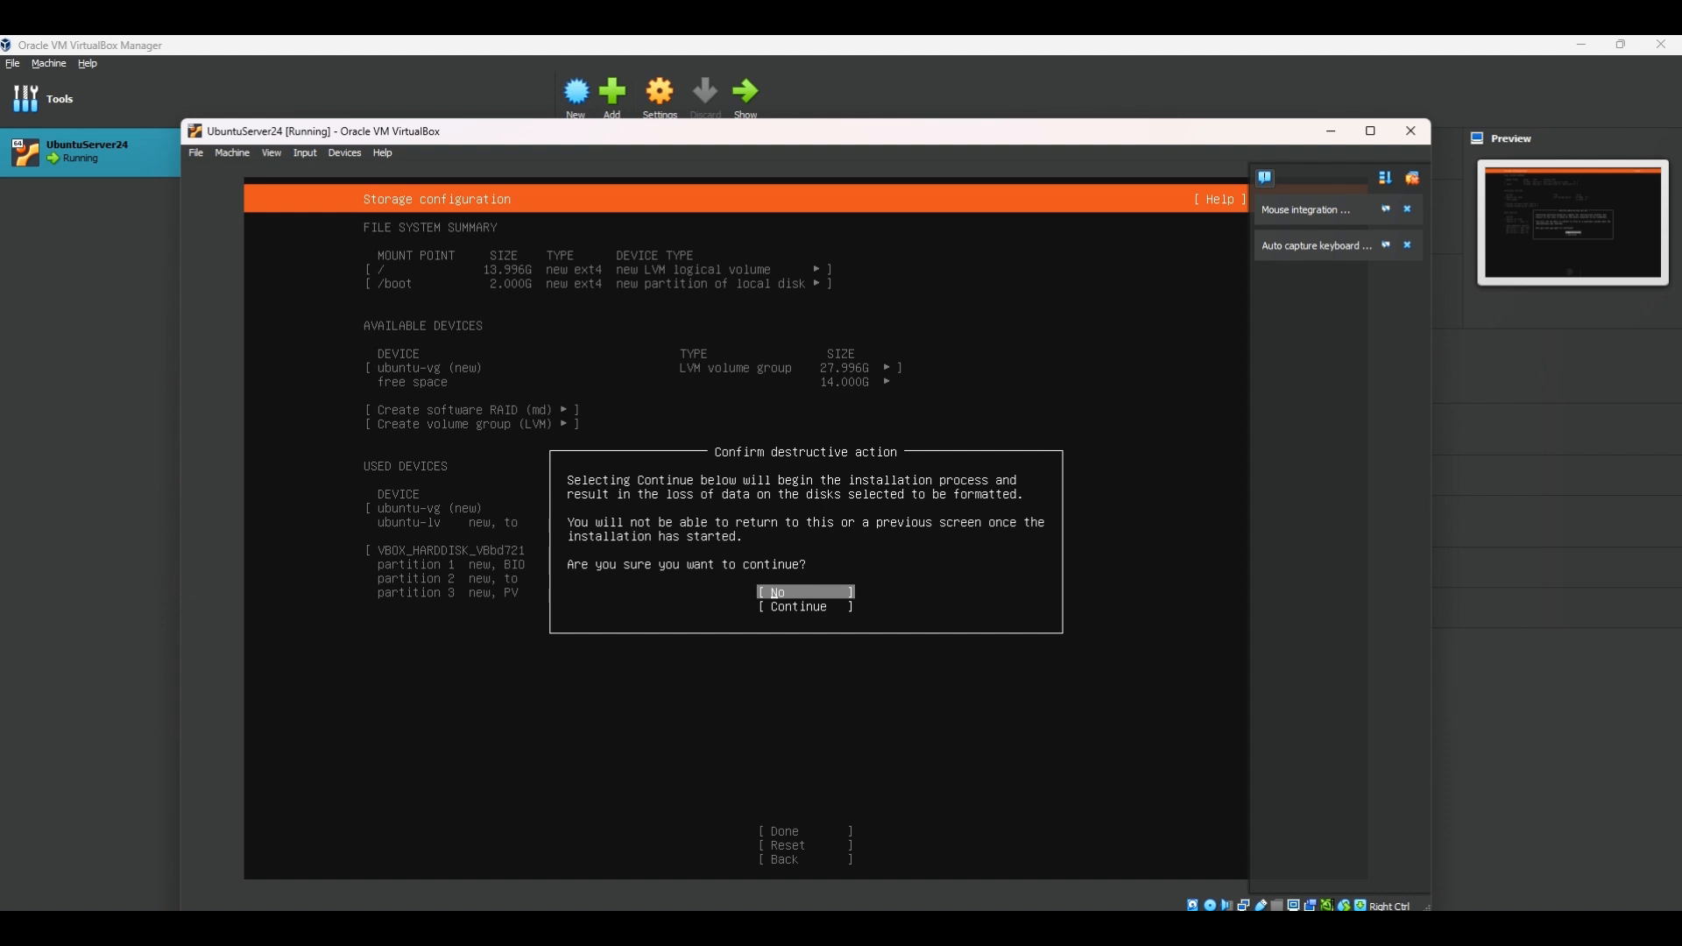
key("Down")
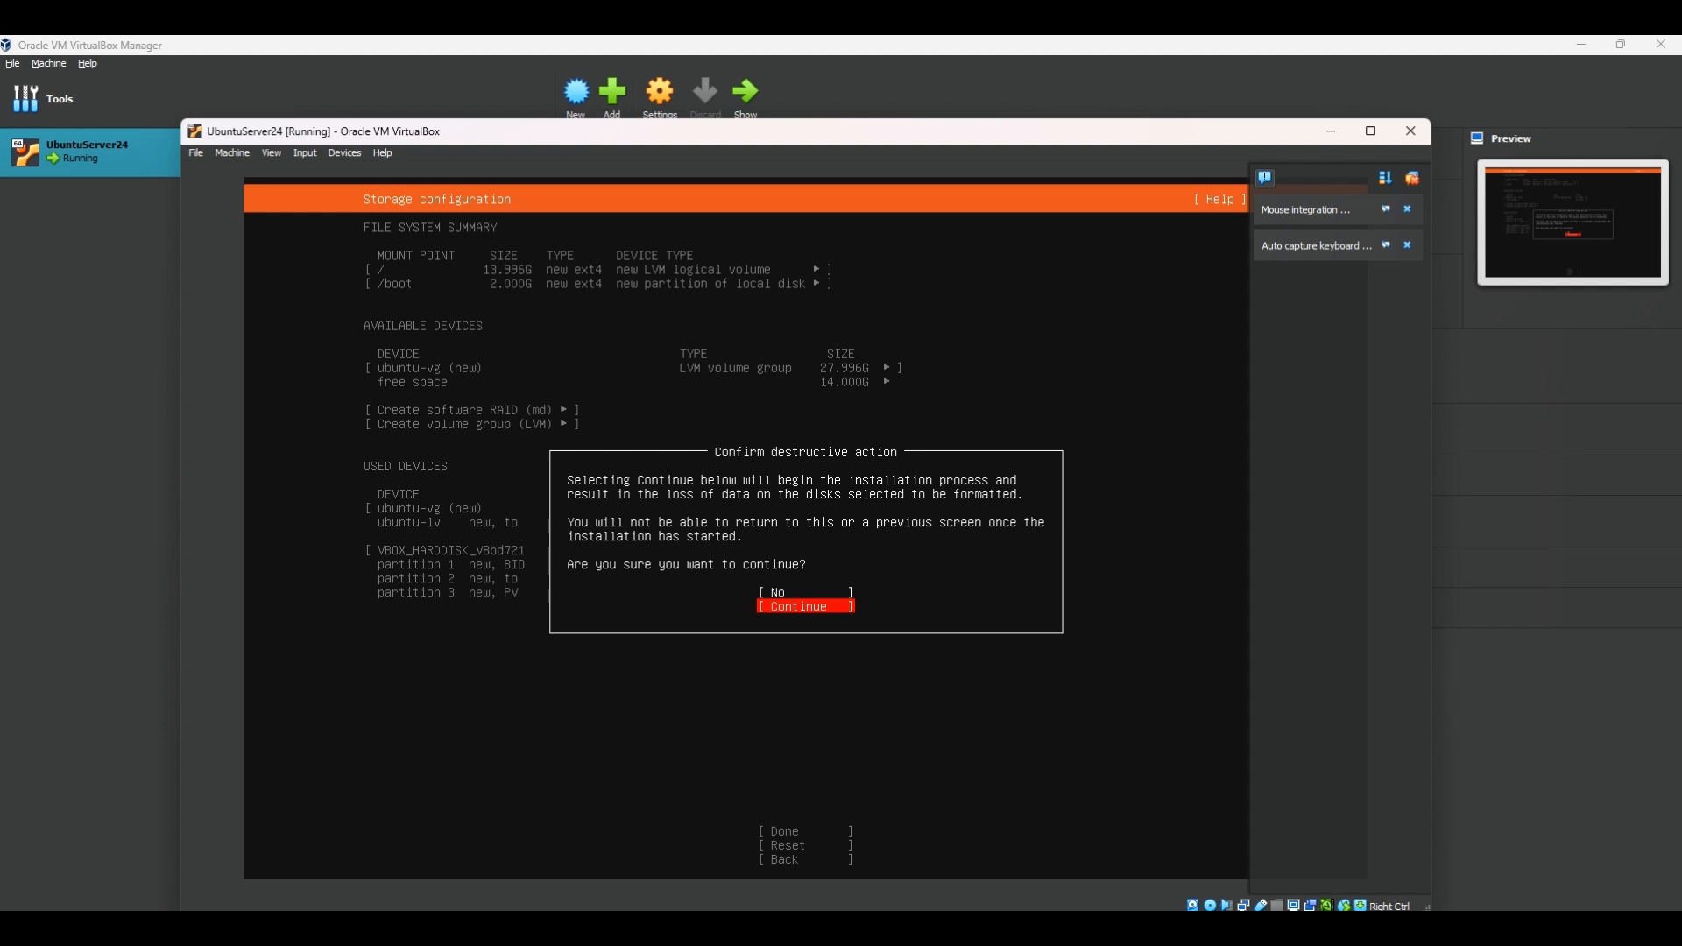
key("Return")
- Enter the user's name in the profile, set the server's name to ubuntu-server and keep the suggested username
key("Down")
key("Up")
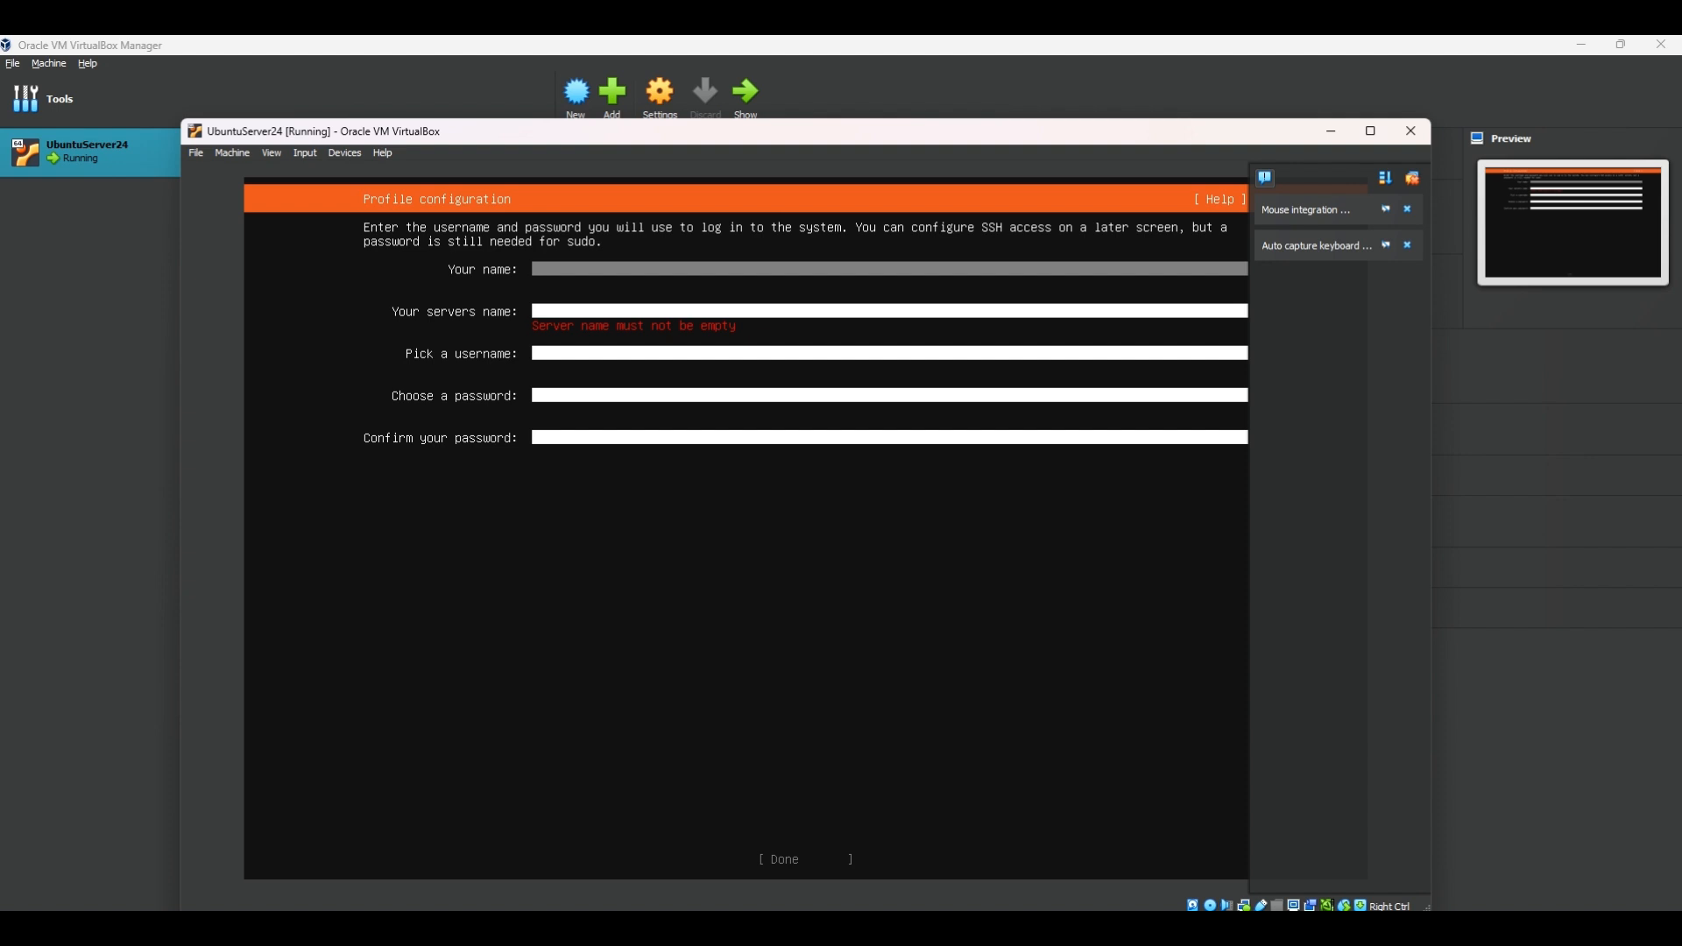
type("arjun")
key("Tab")
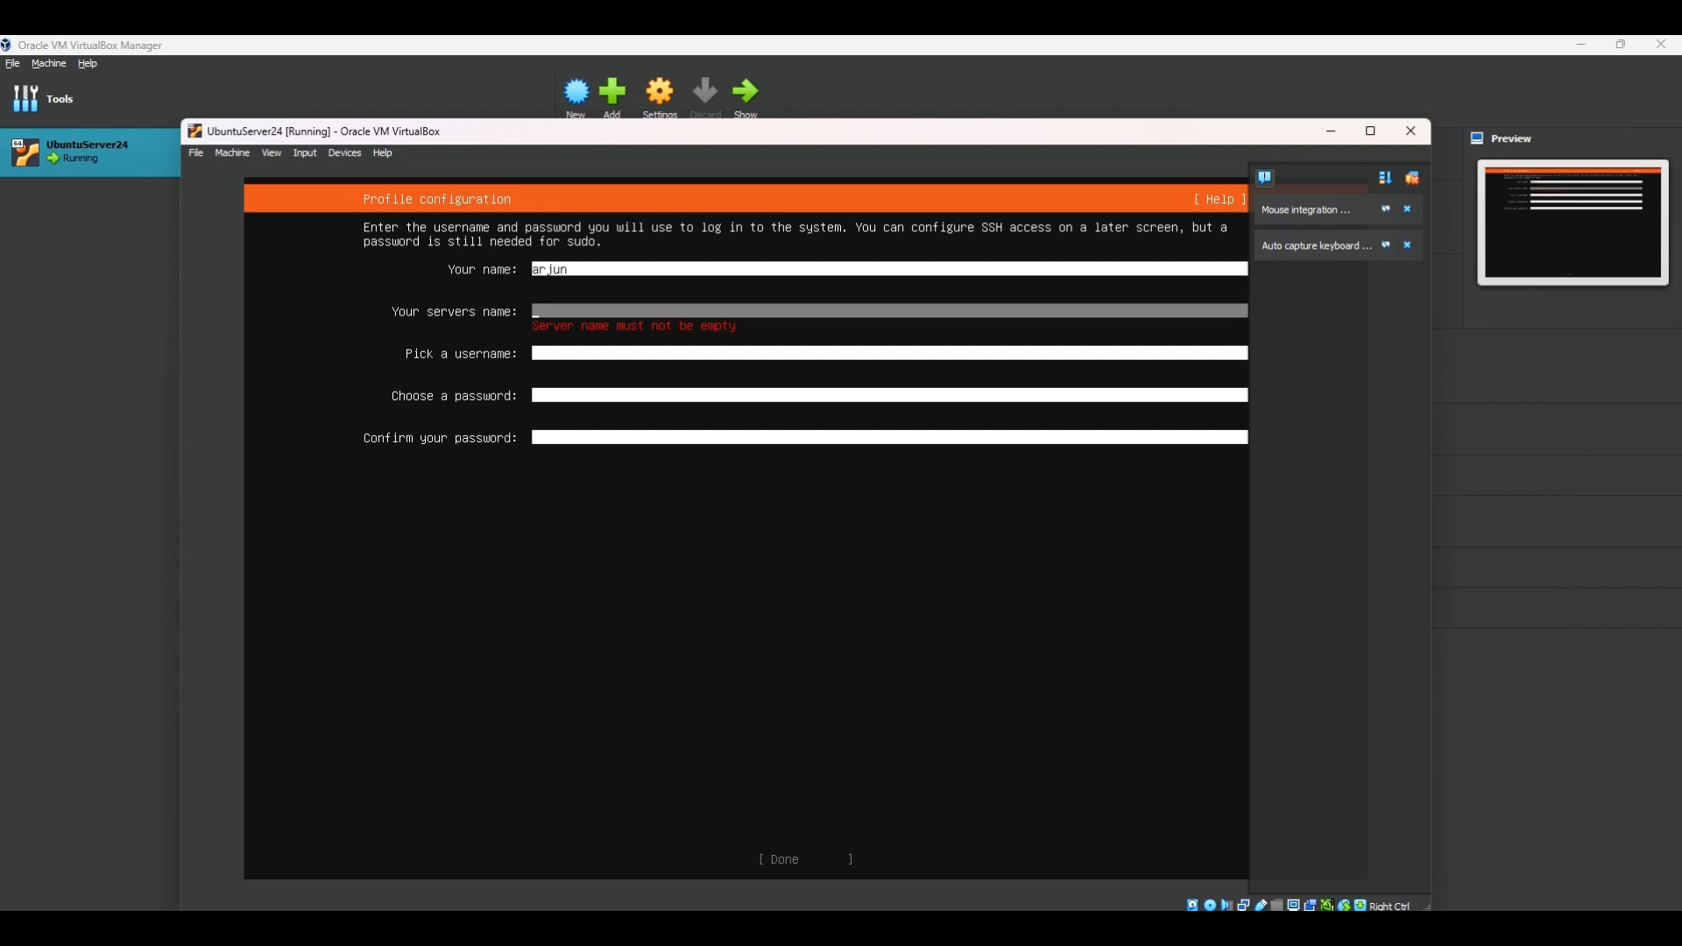
type("ubuntu-server")
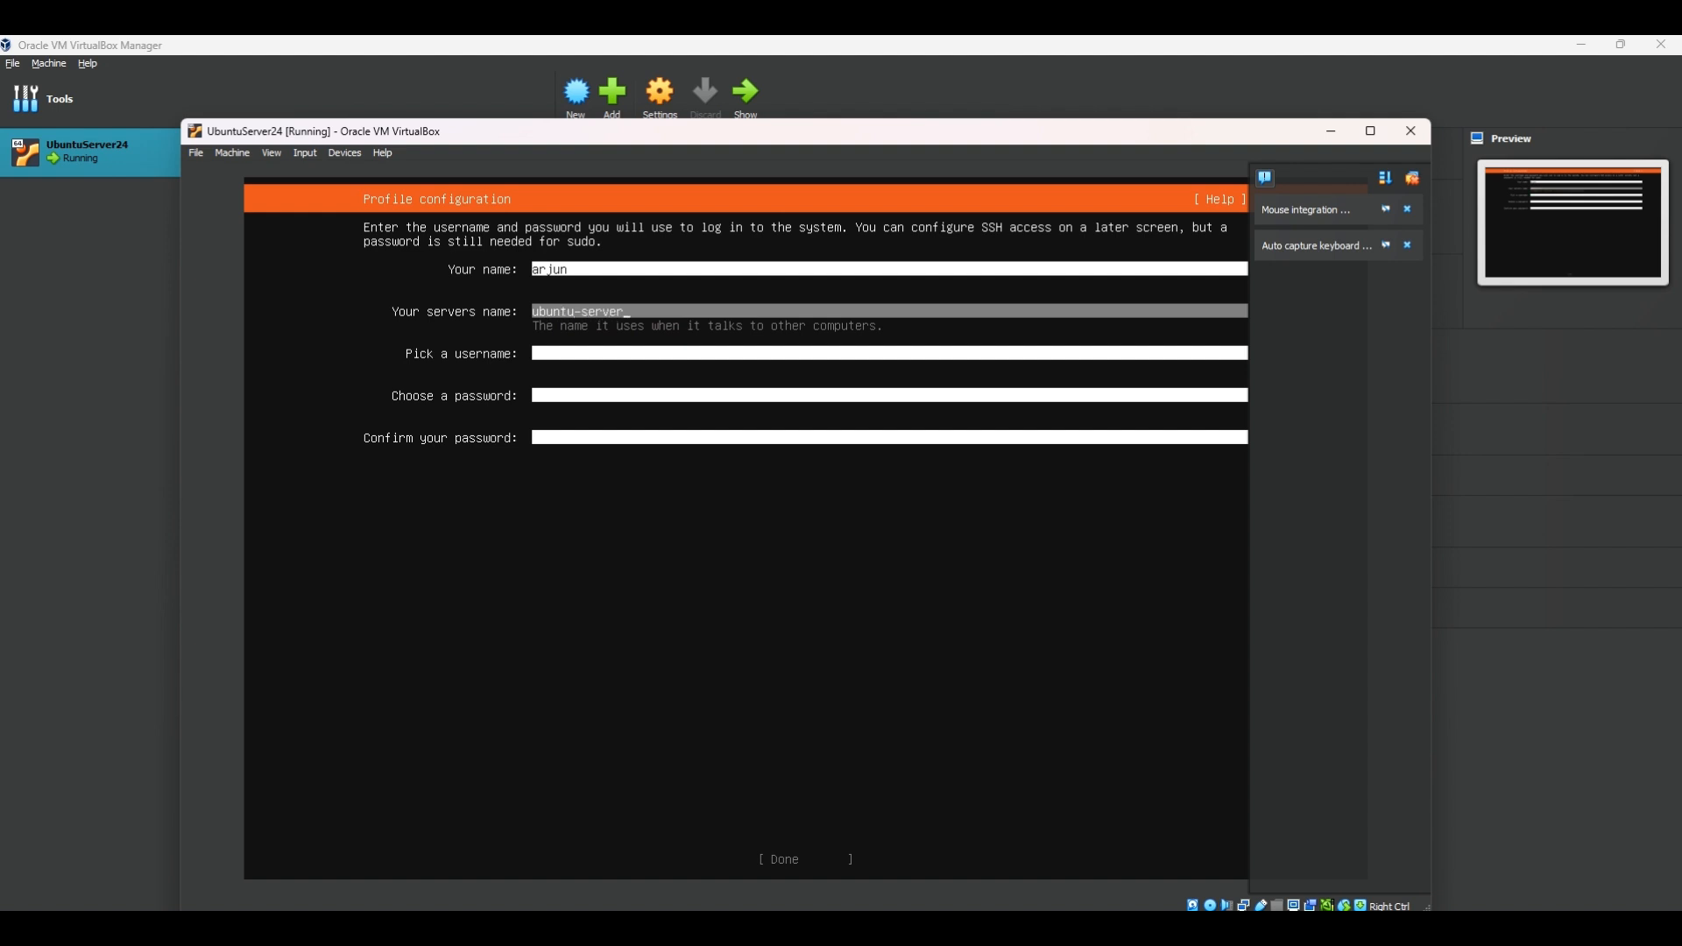
key("Tab")
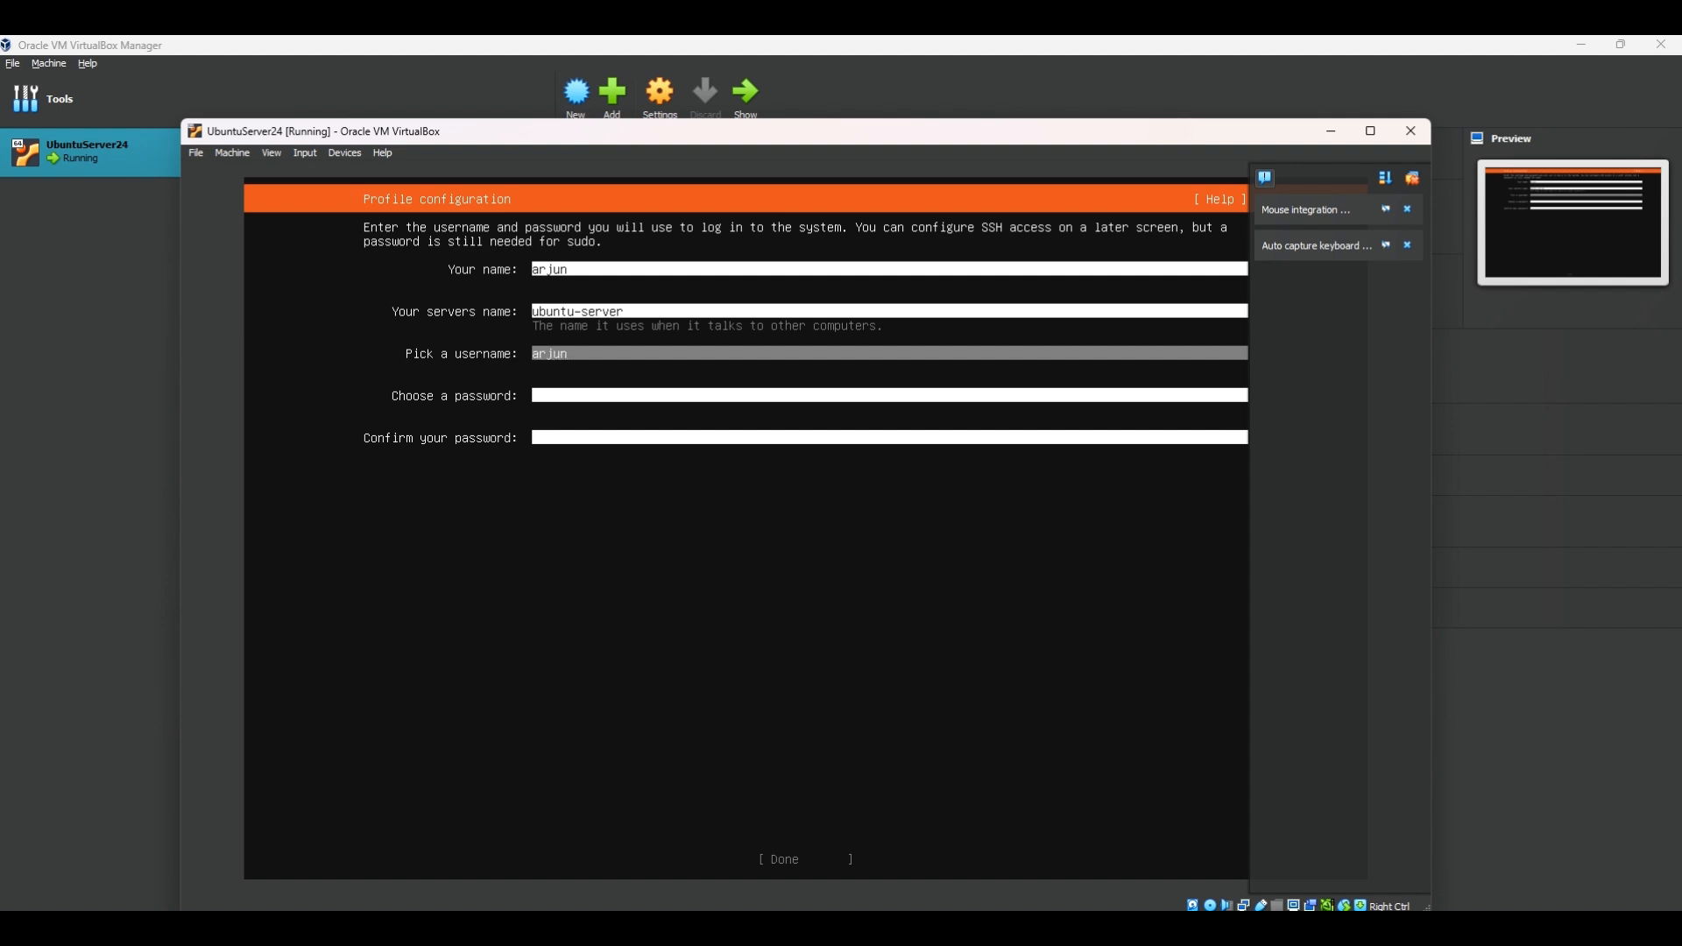
key("Tab")
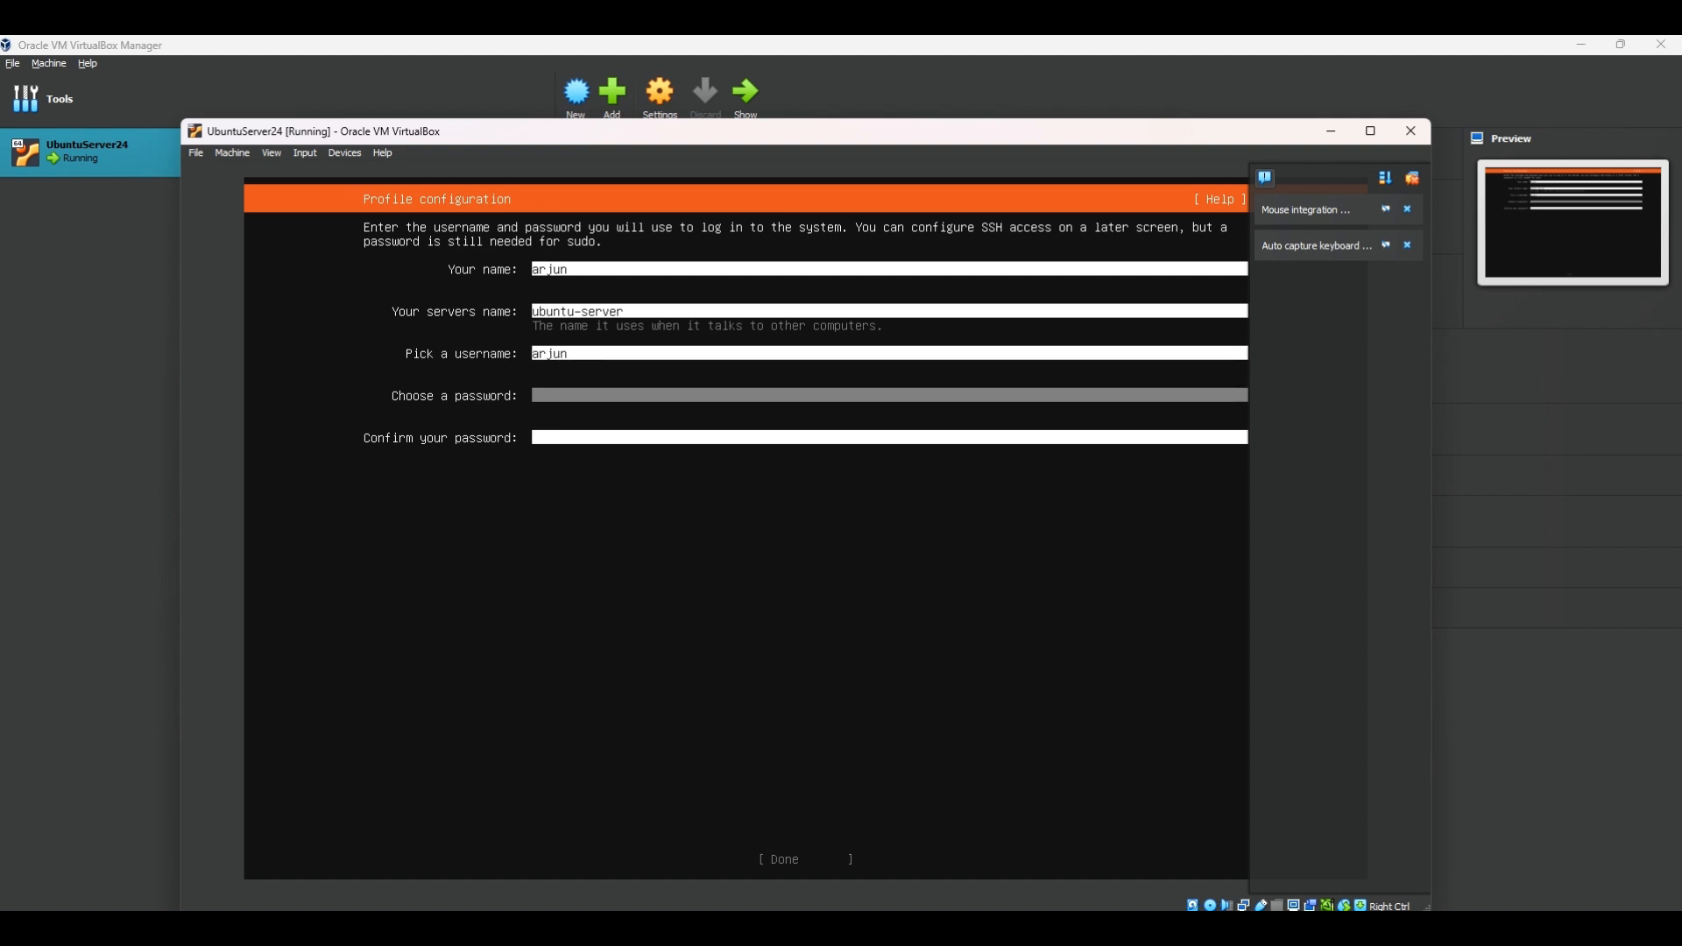
- Enter the account password, retype its confirmation and submit the profile configuration
type("*********")
key("Tab")
type("*********")
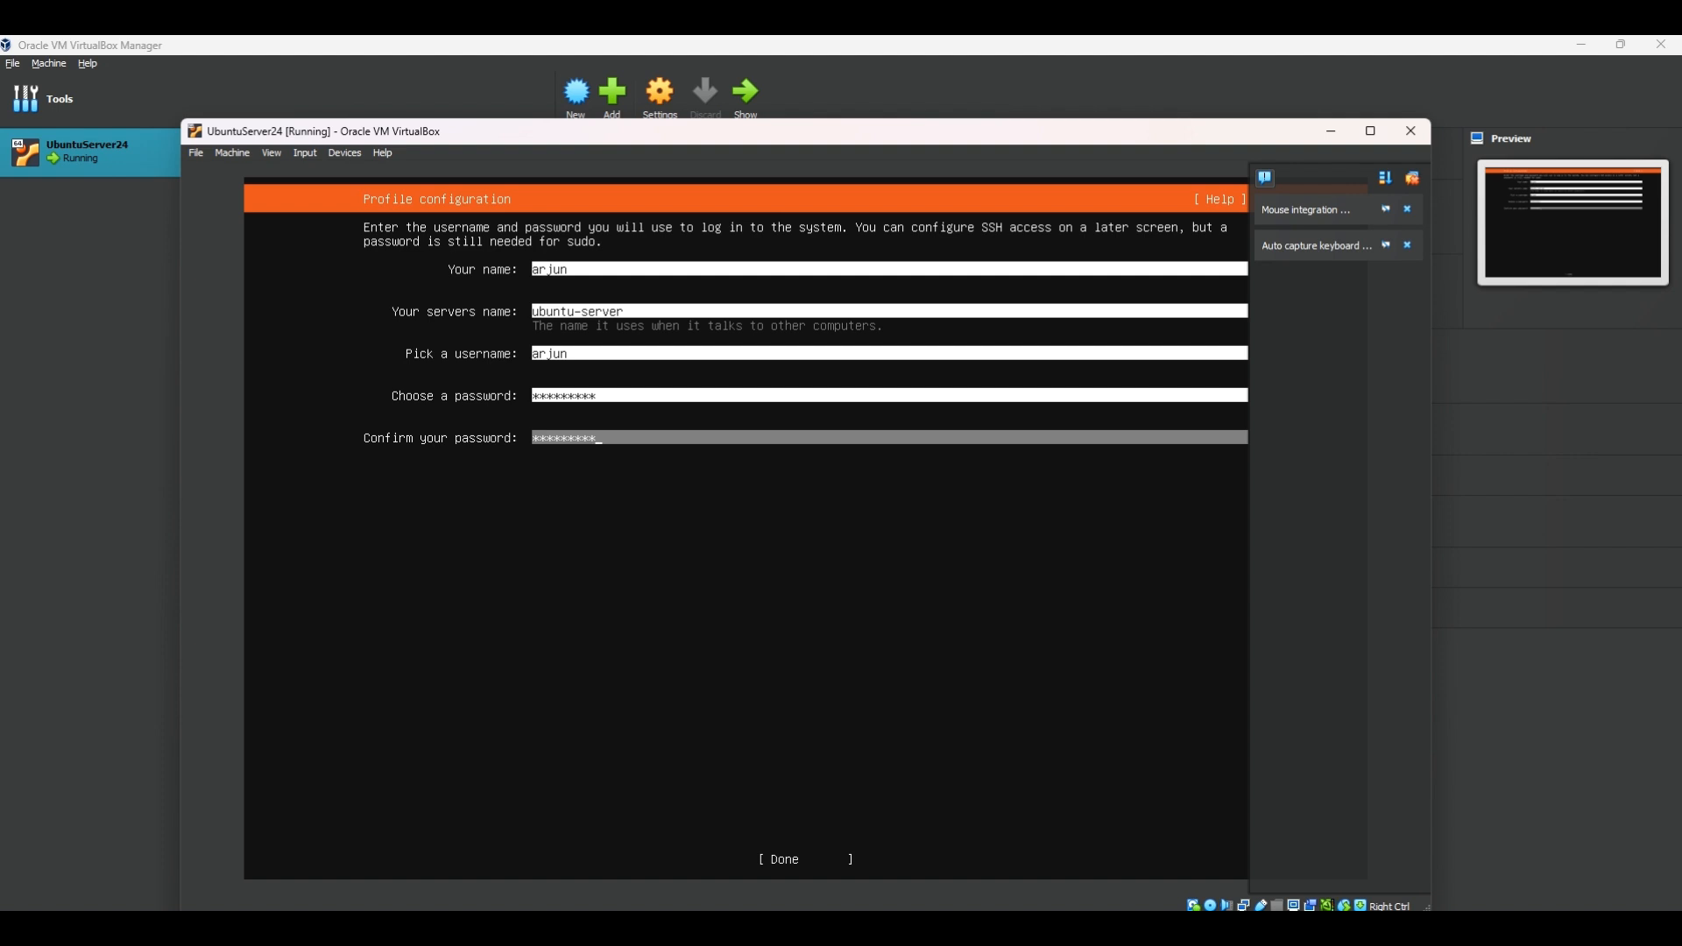
key("BackSpace")
key("BackSpace")
key("BackSpace")
key("BackSpace")
key("BackSpace")
key("BackSpace")
key("BackSpace")
key("BackSpace")
type("*********")
key("Tab")
key("Return")
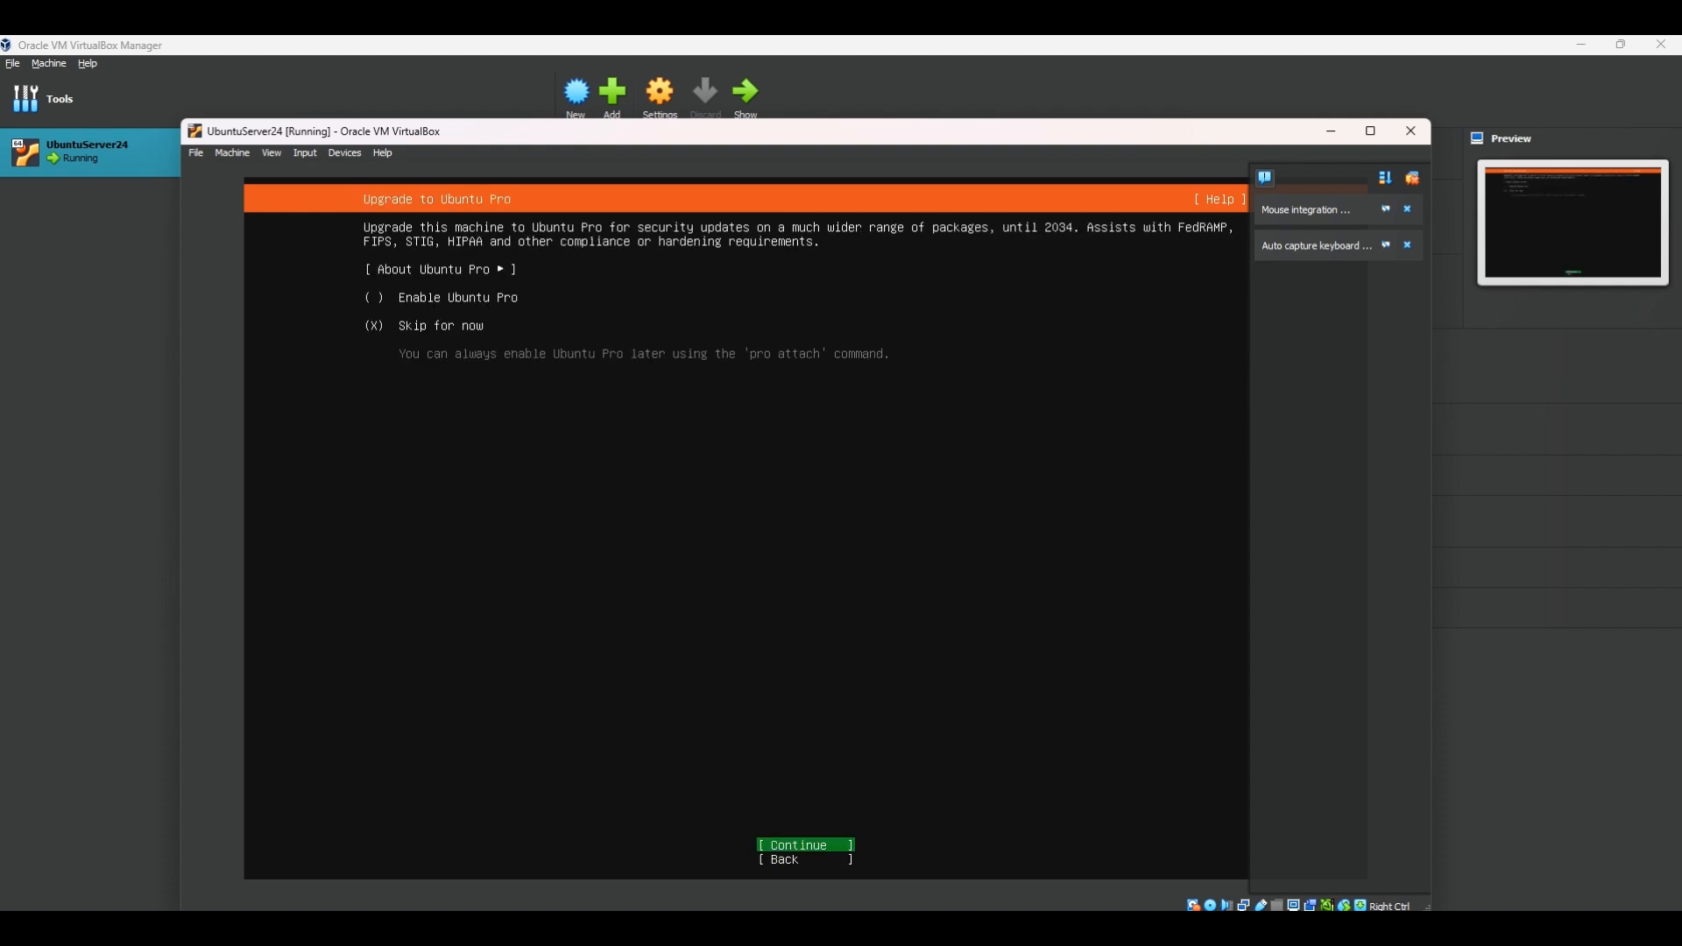
- Keep Skip for now selected for Ubuntu Pro and continue the installation
key("Up")
key("Up")
key("Up")
key("Up")
key("Down")
key("Down")
key("Down")
key("Return")
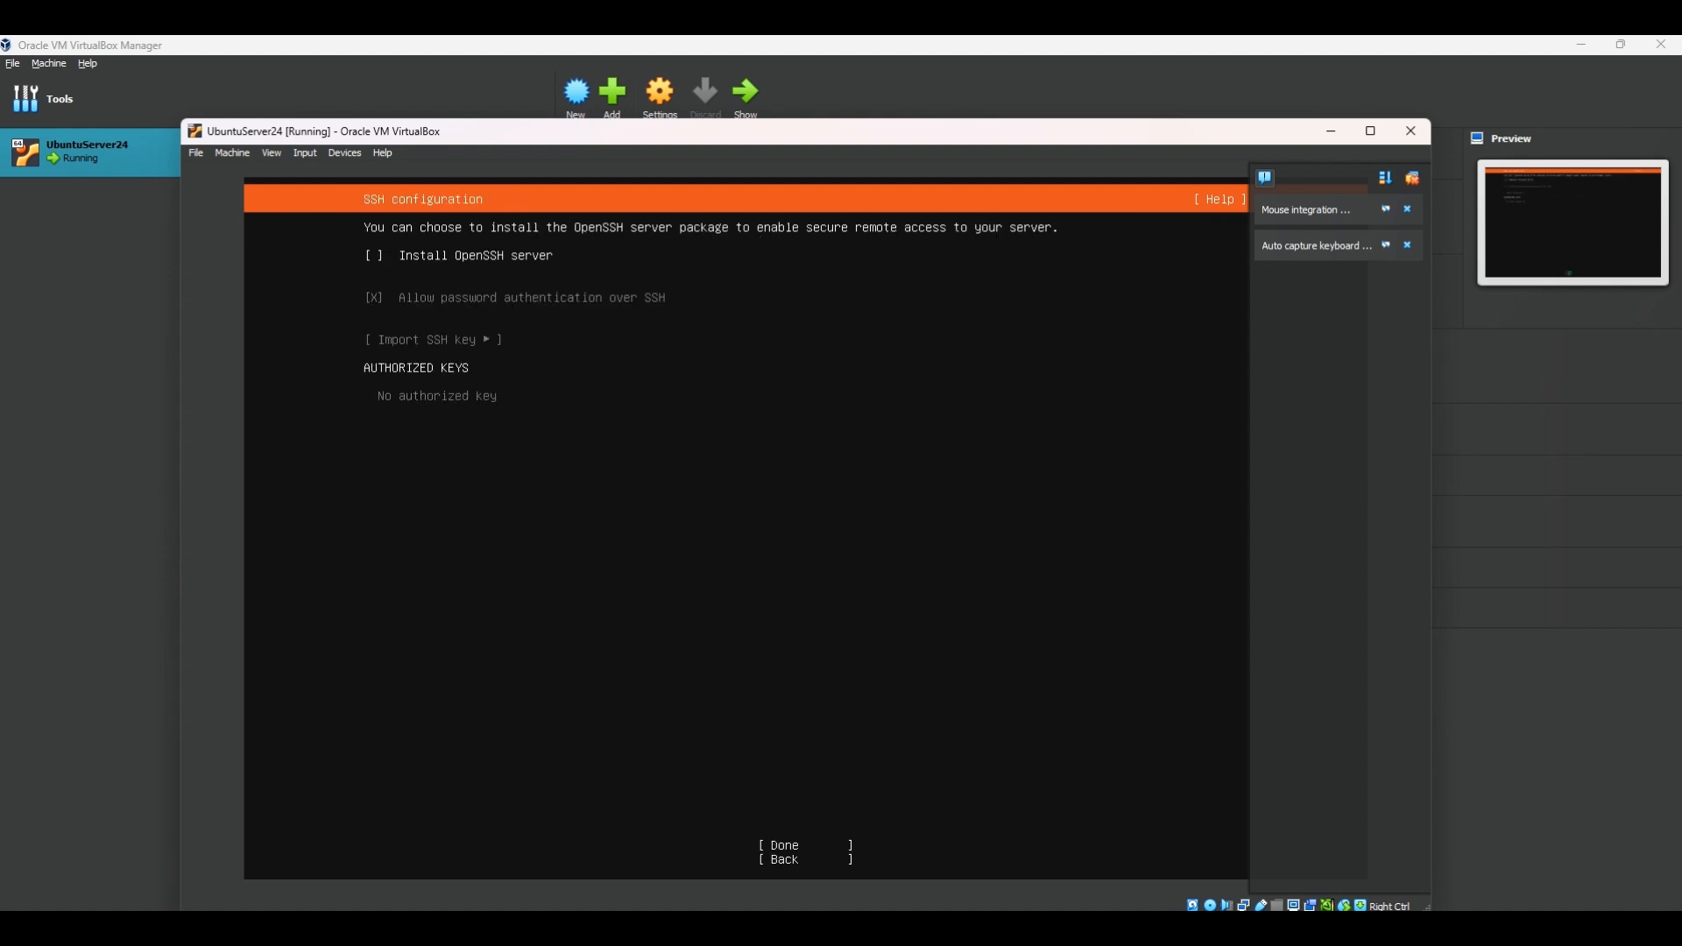
- Accept the SSH configuration without selecting the OpenSSH server installation
key("Down")
key("Down")
key("Up")
key("Up")
key("Up")
key("Down")
key("Down")
key("Down")
key("Up")
key("Return")
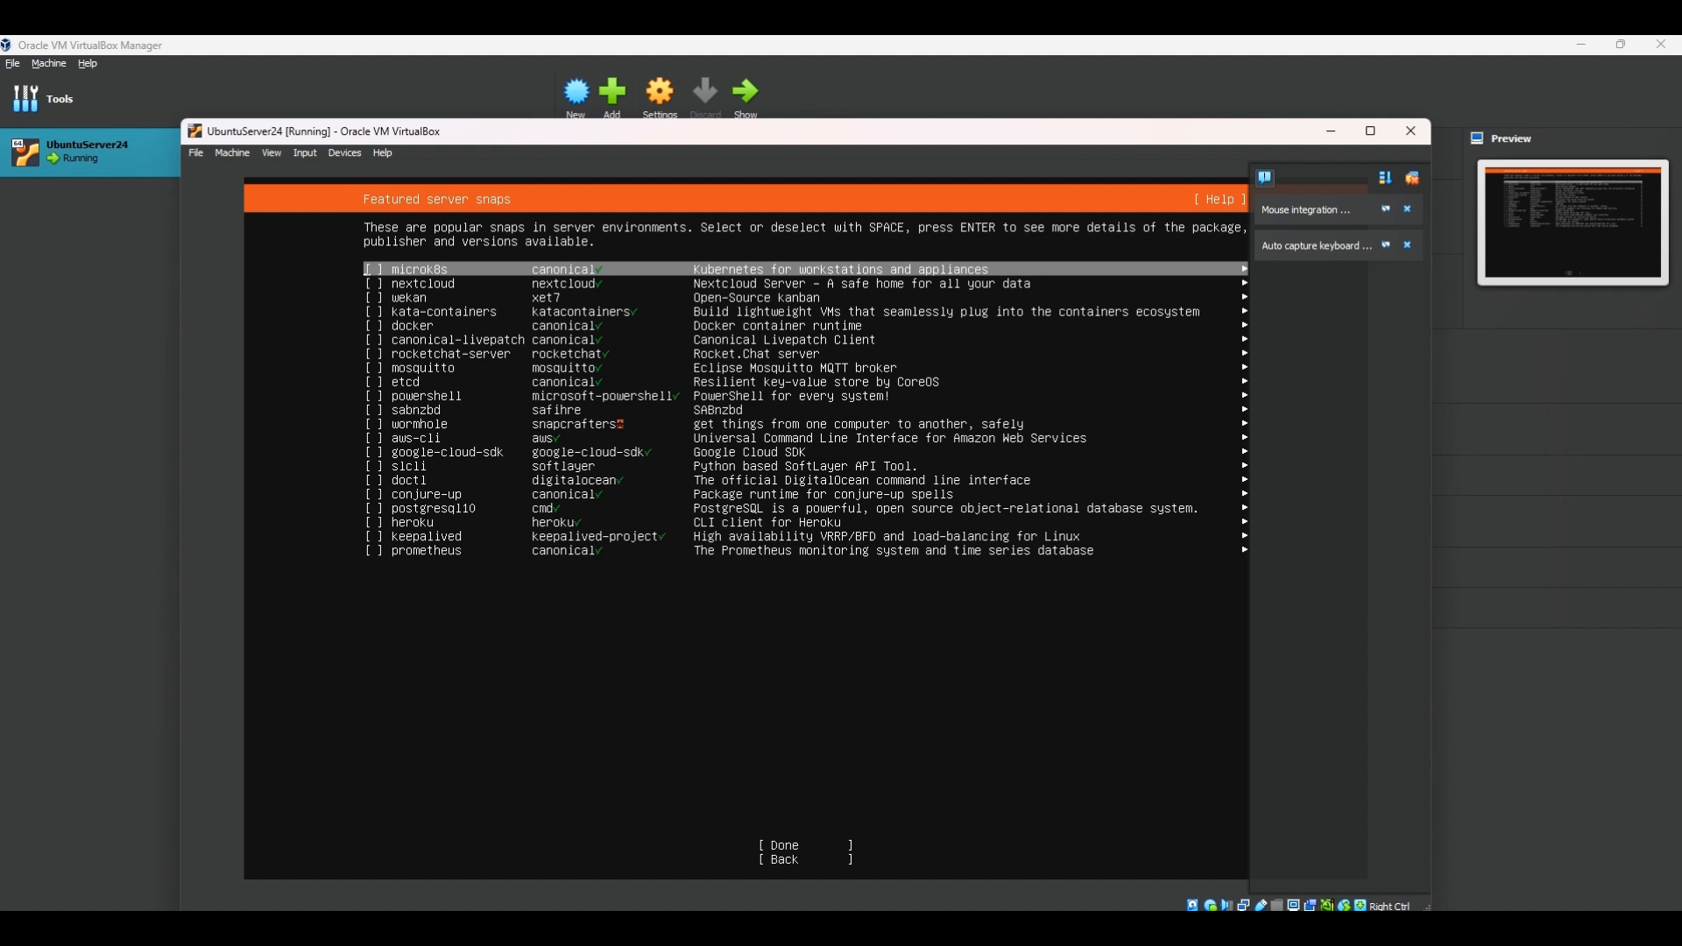
- Look through the featured server snaps, from microk8s to prometheus, with their publishers and descriptions
key("Down")
key("Down")
key("Down")
key("Down")
key("Down")
key("Down")
key("Down")
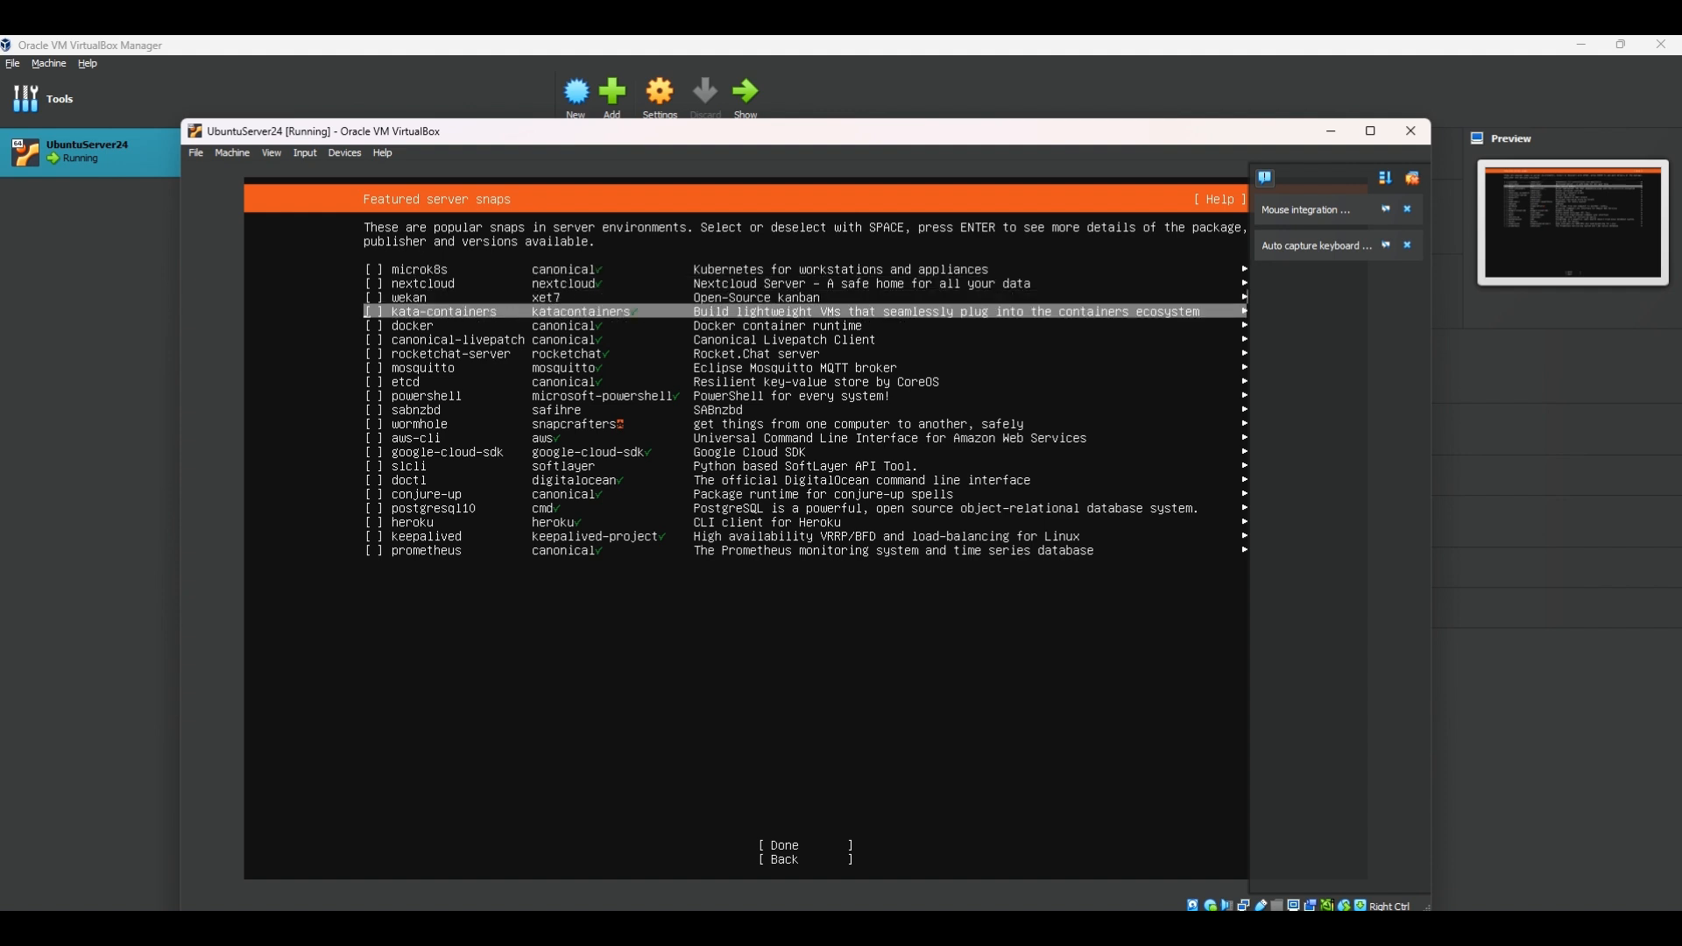
key("Down")
key("Down")
key("Down")
key("Down")
key("Down")
key("Down")
key("Down")
key("Down")
key("Down")
key("Down")
key("Down")
key("Down")
key("Down")
key("Down")
key("Down")
key("Up")
key("Up")
key("Up")
key("Up")
key("Up")
key("Up")
key("Up")
key("Up")
key("Up")
key("Up")
key("Up")
key("Up")
key("Up")
key("Up")
key("Up")
key("Up")
key("Up")
key("Up")
key("Up")
key("Up")
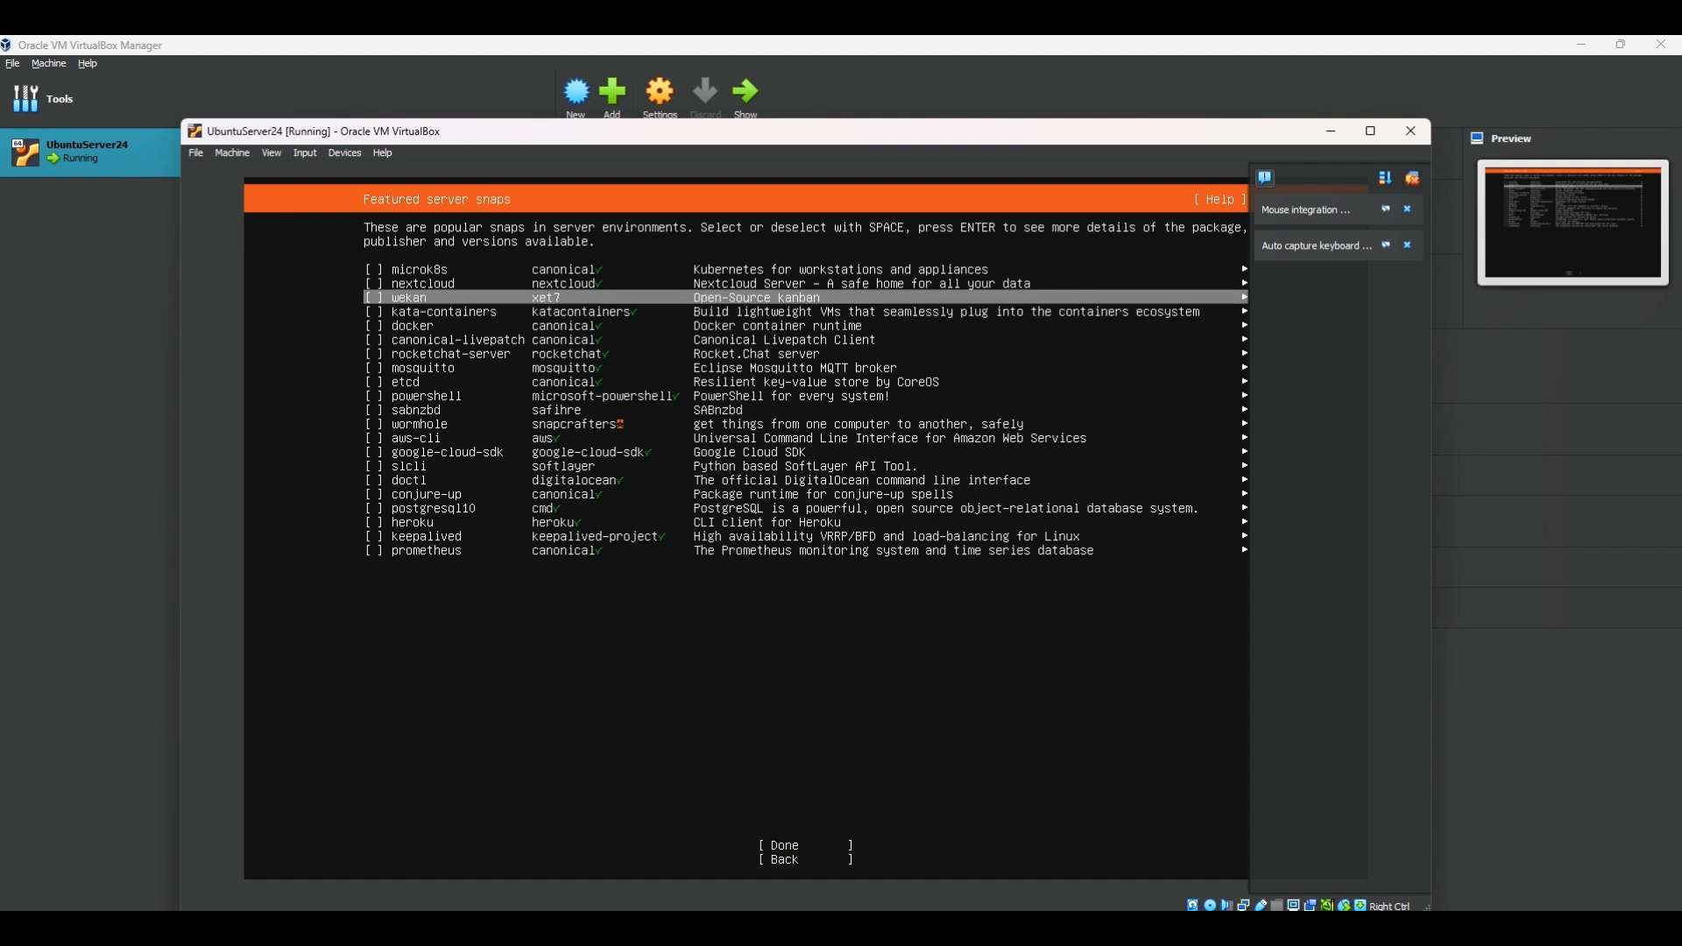
- Finish the featured server snaps selection without choosing any snap
key("Up")
key("Down")
key("Down")
key("Down")
key("Down")
key("Down")
key("Down")
key("Down")
key("Down")
key("Down")
key("Down")
key("Down")
key("Down")
key("Down")
key("Down")
key("Down")
key("Down")
key("Down")
key("Down")
key("Down")
key("Down")
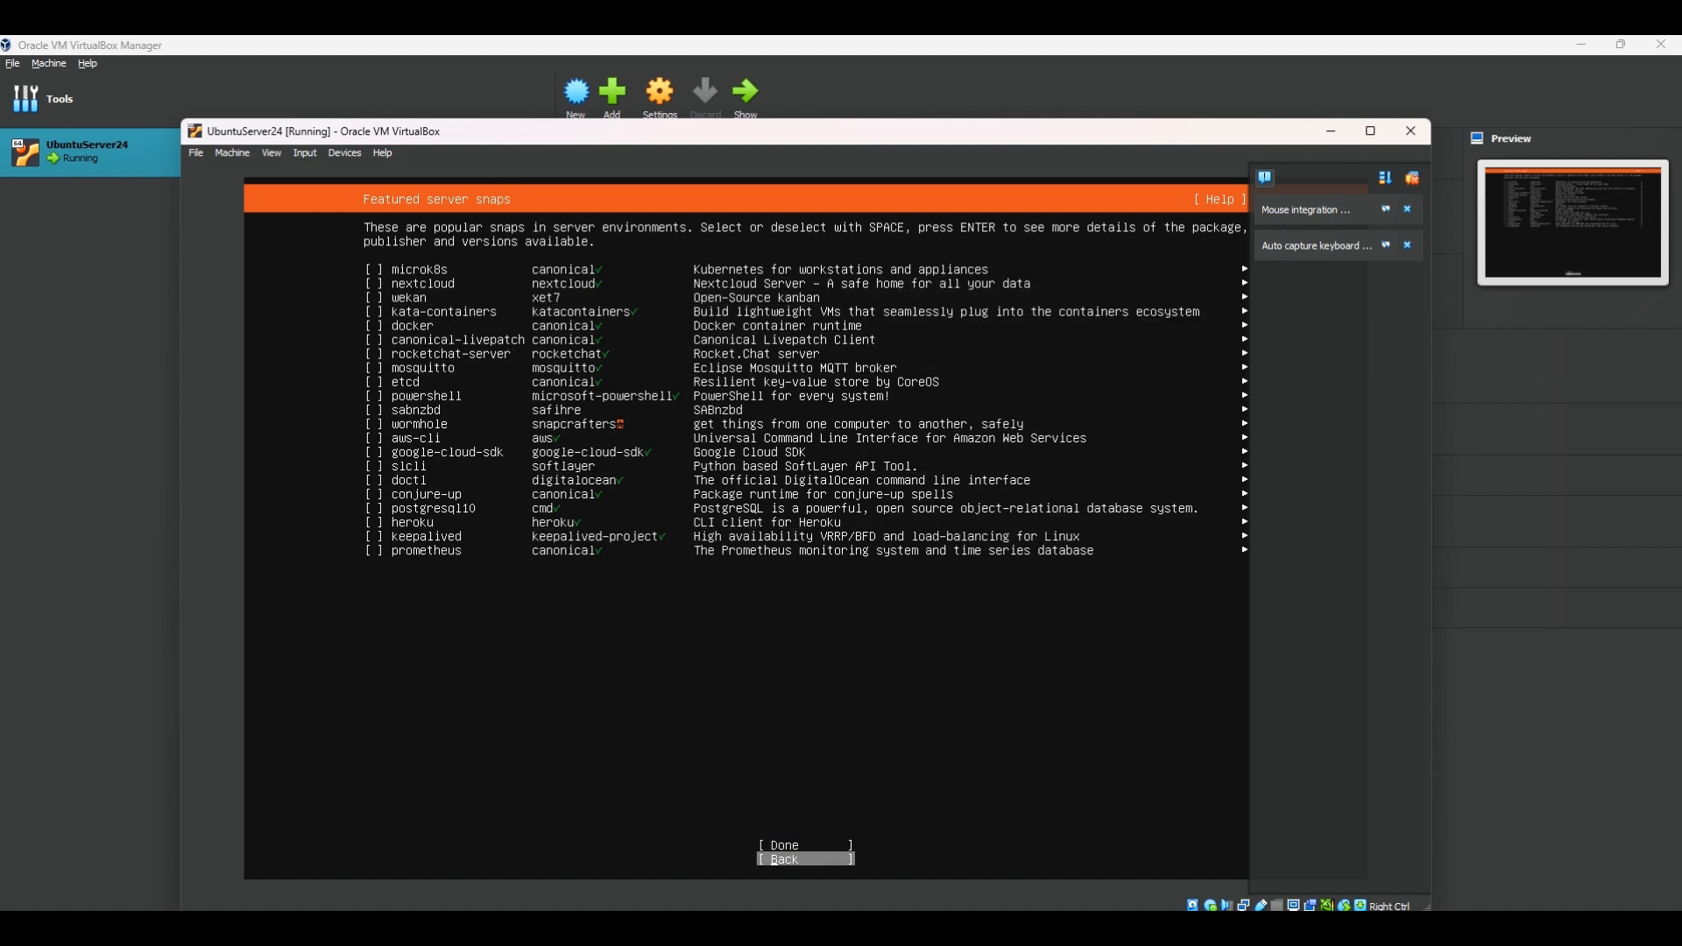
key("Up")
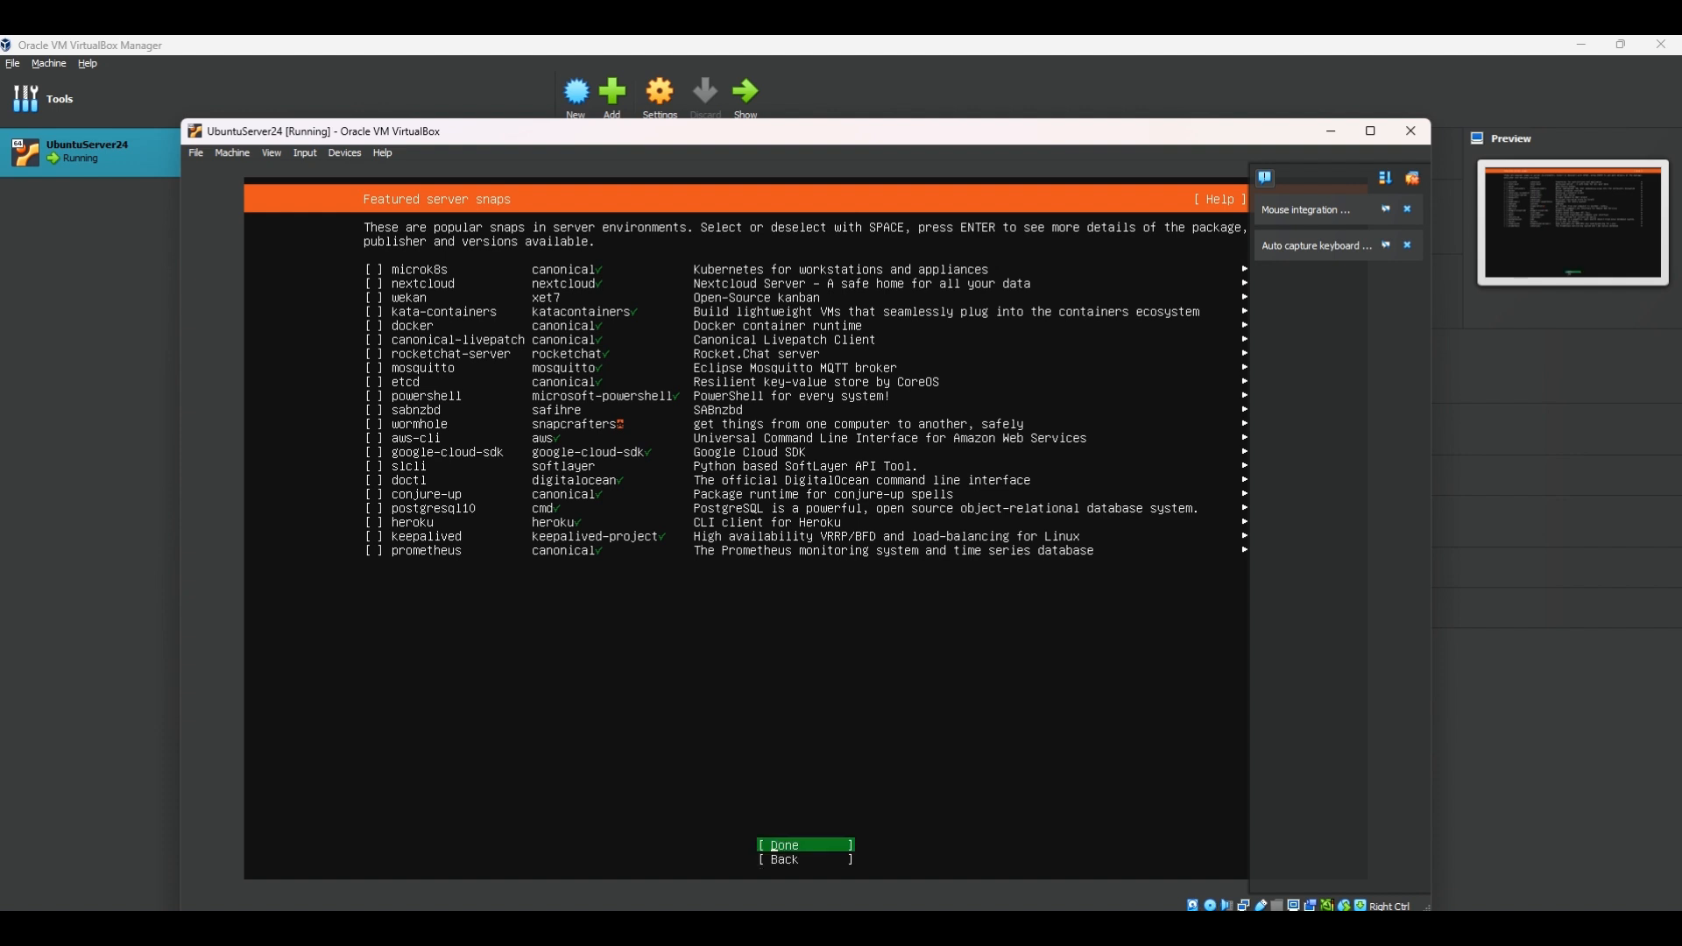
key("Return")
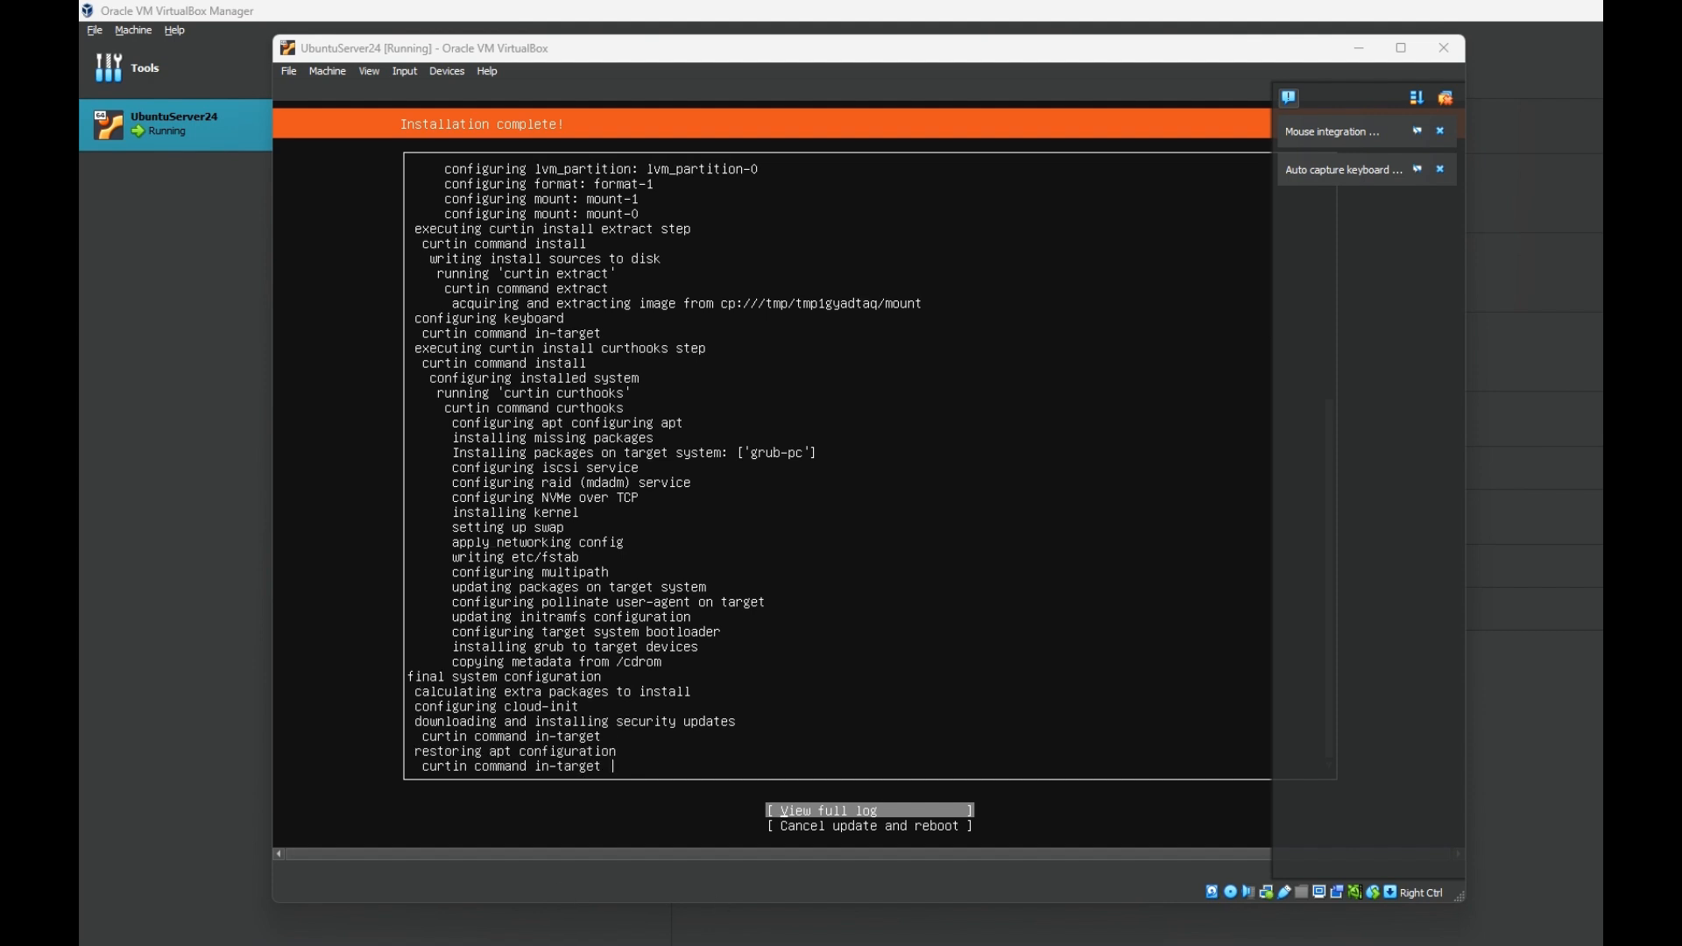
- Reboot the virtual machine from the completed installation and acknowledge the request to remove the installation medium
left_click(869, 745)
key("Down")
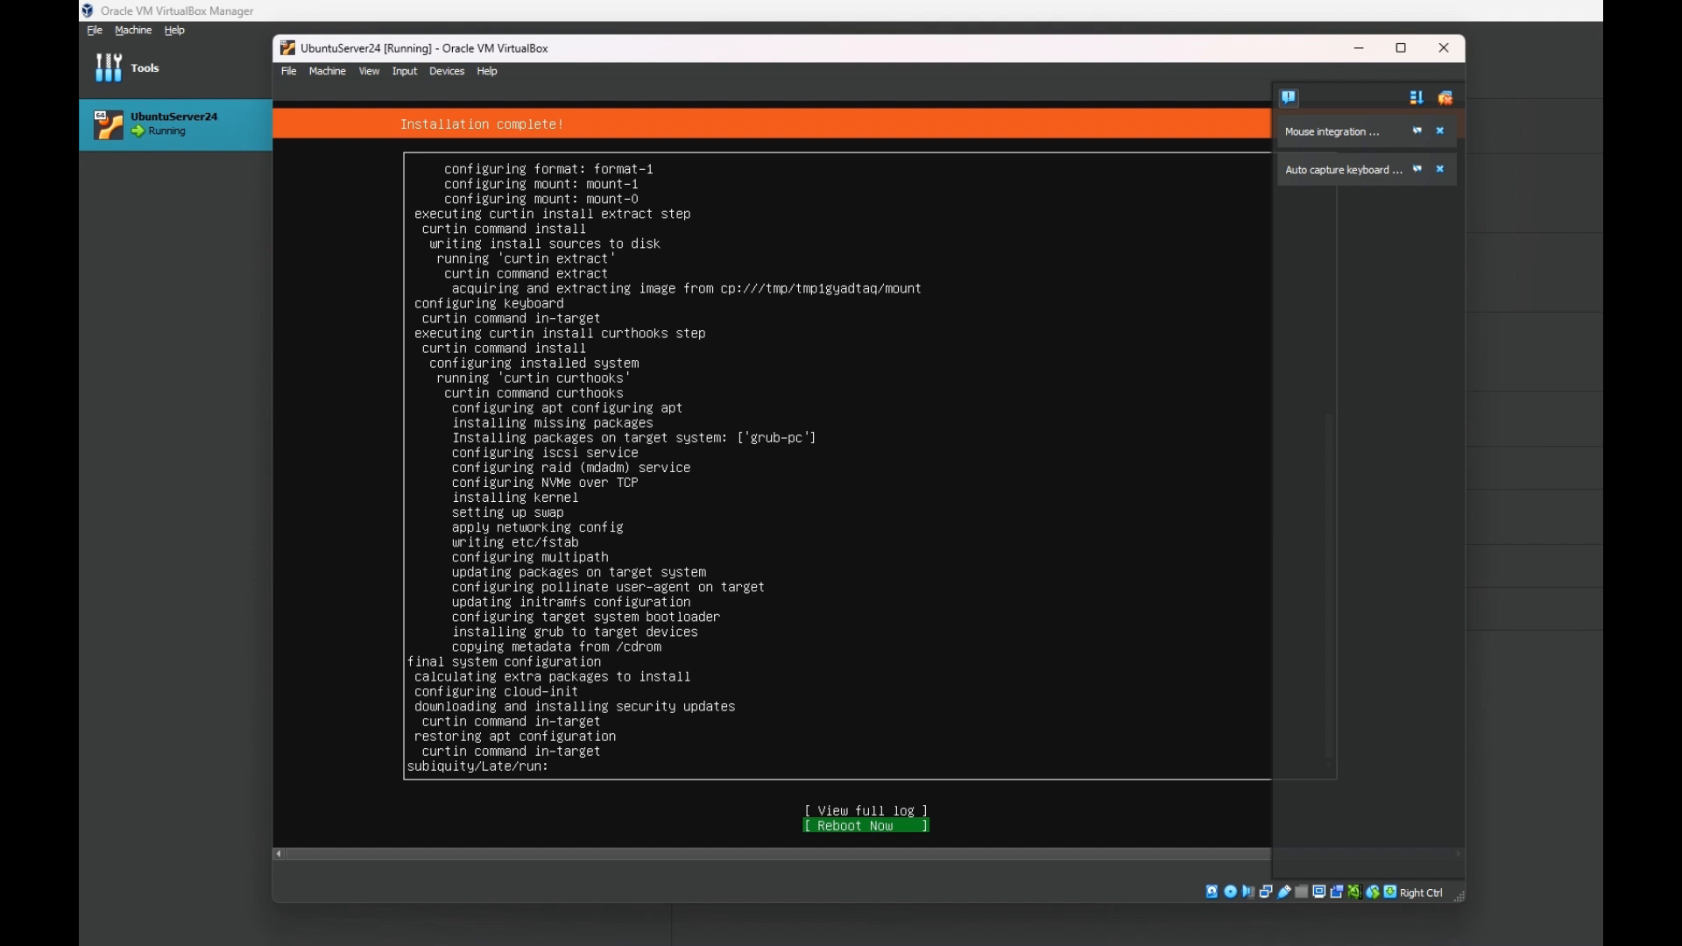
key("Return")
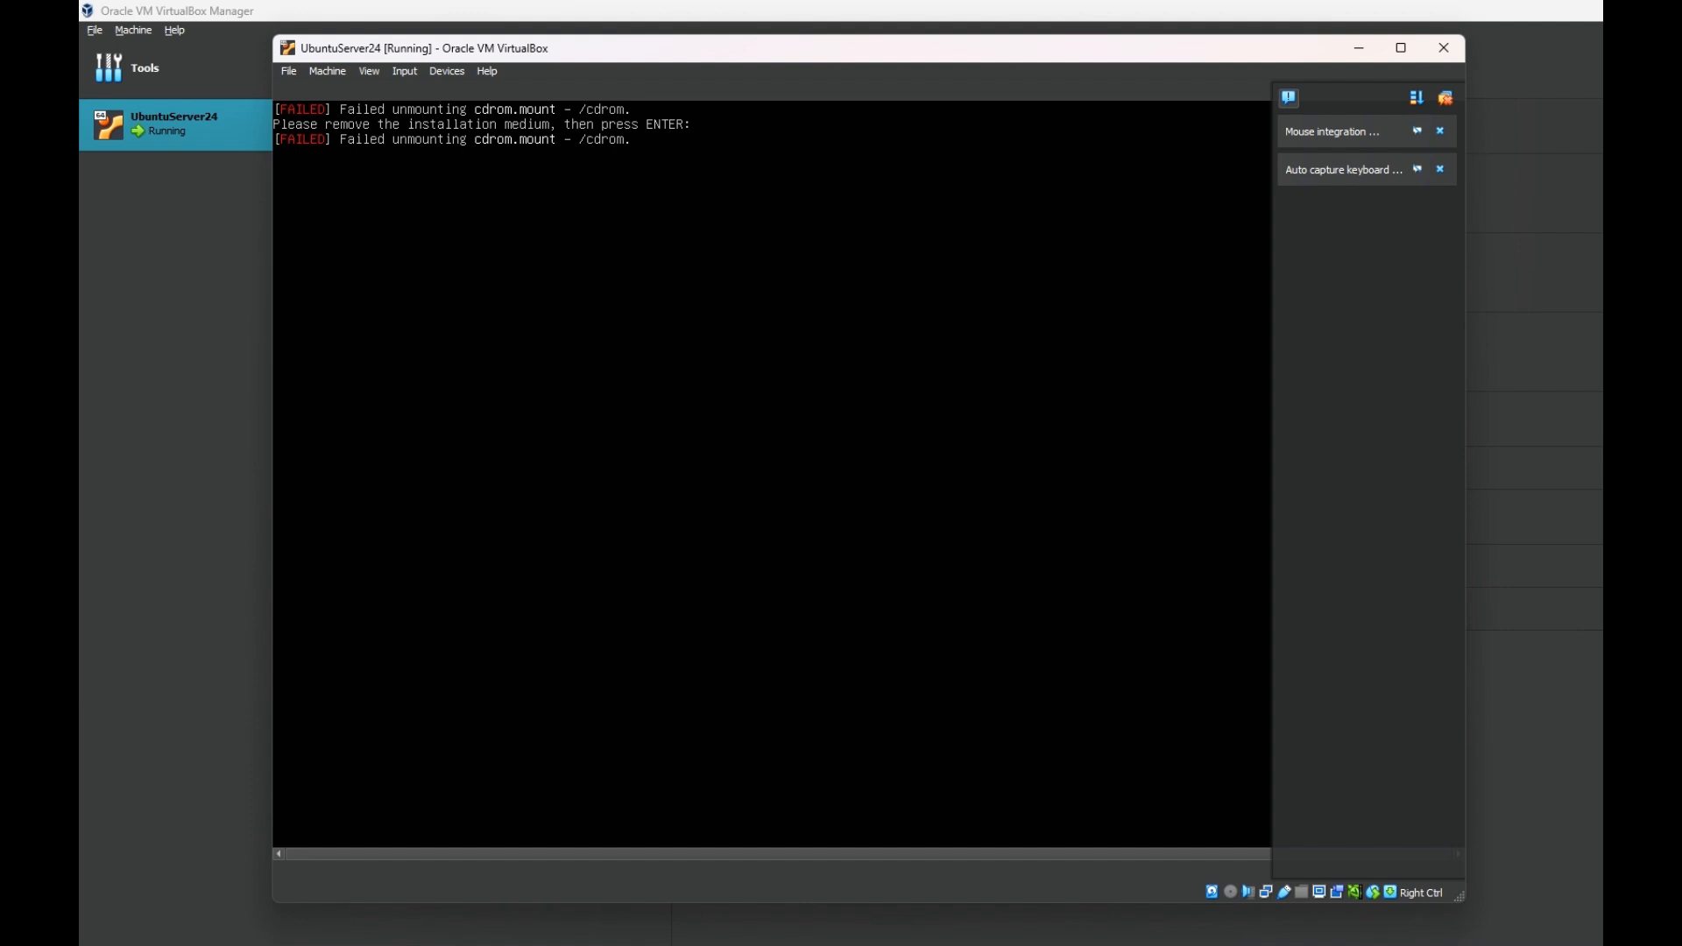
key("Return")
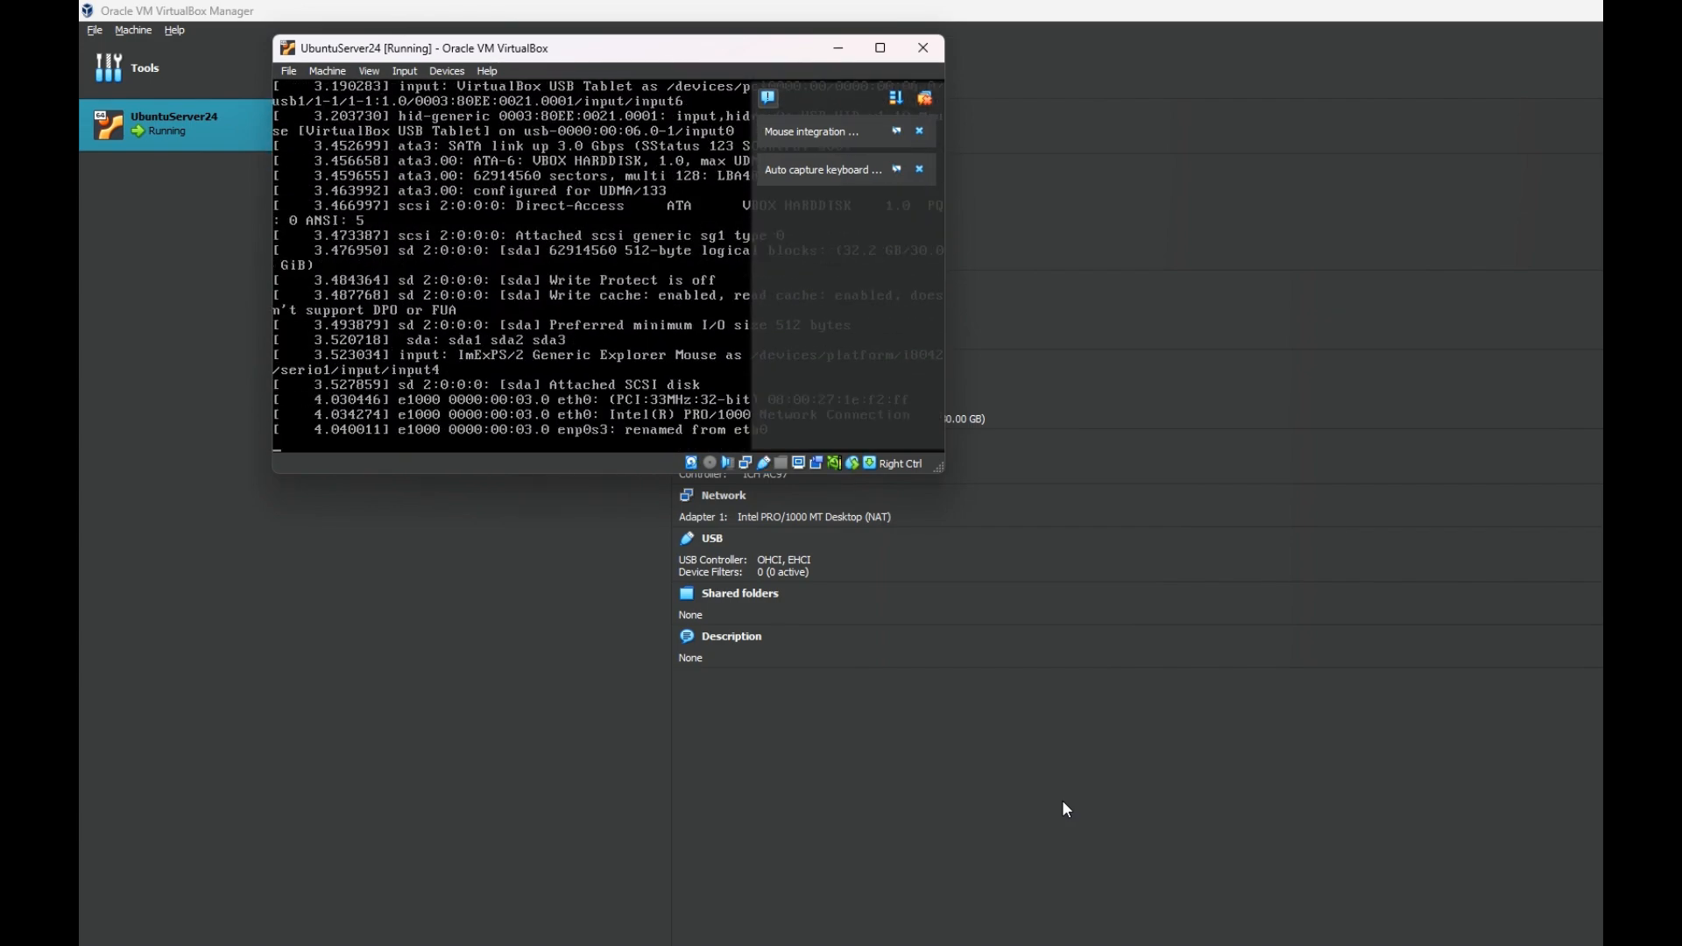
- Dismiss all notifications in the virtual machine window and enlarge the window
left_click(924, 100)
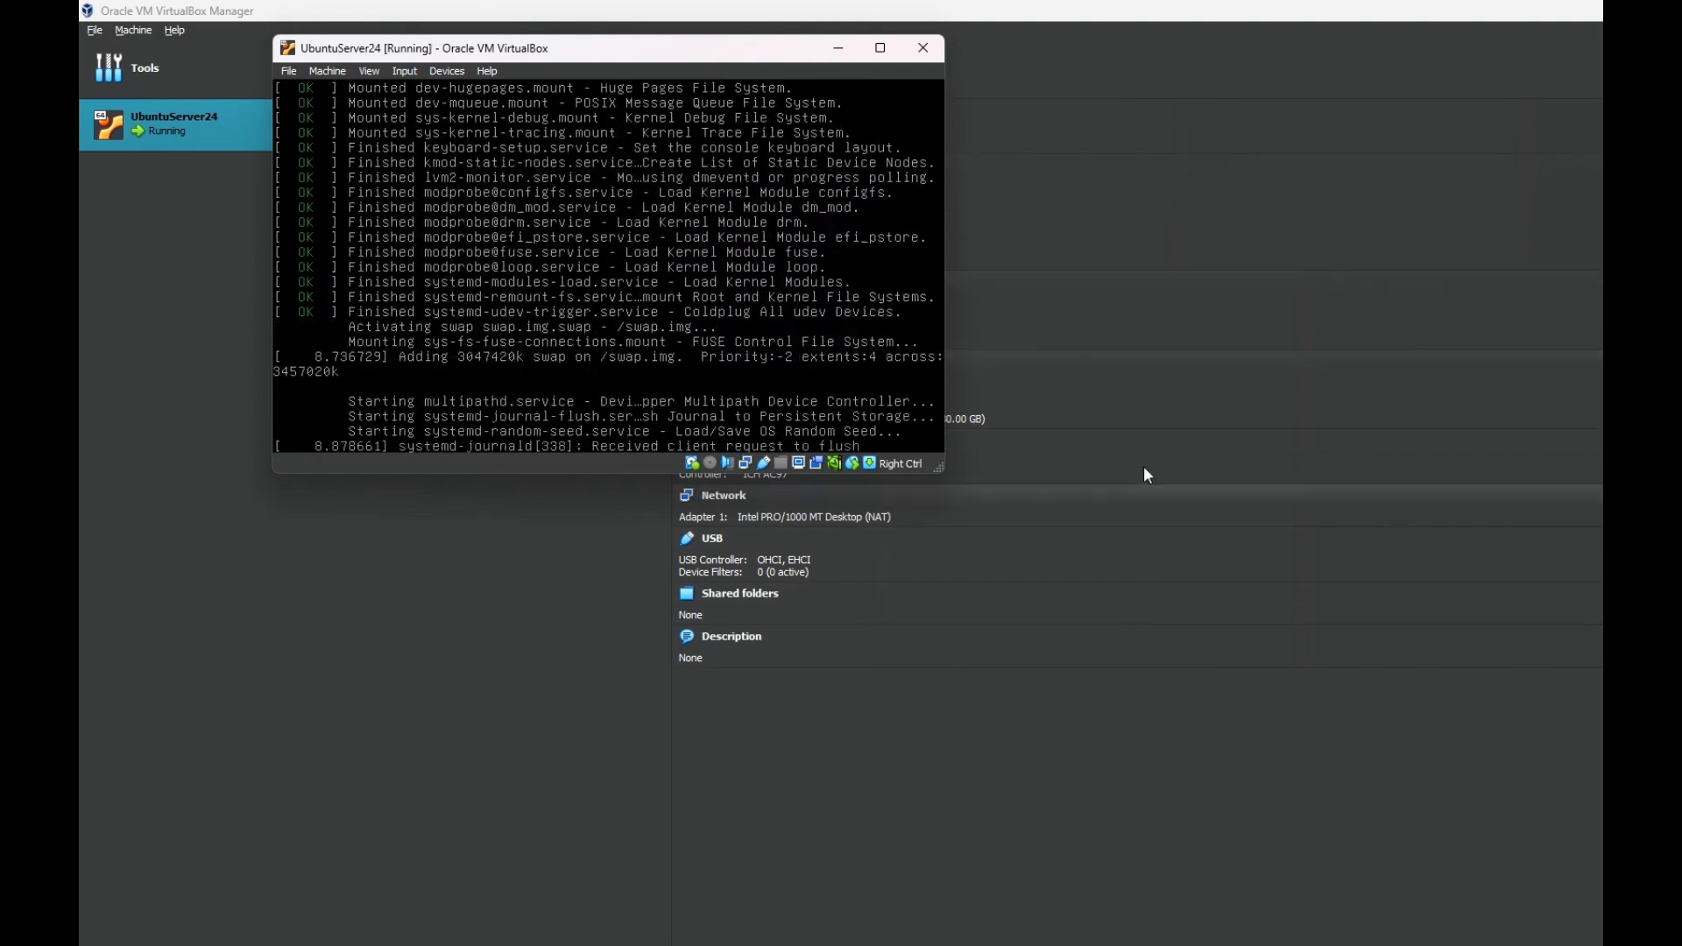
left_click_drag(940, 469, 1389, 881)
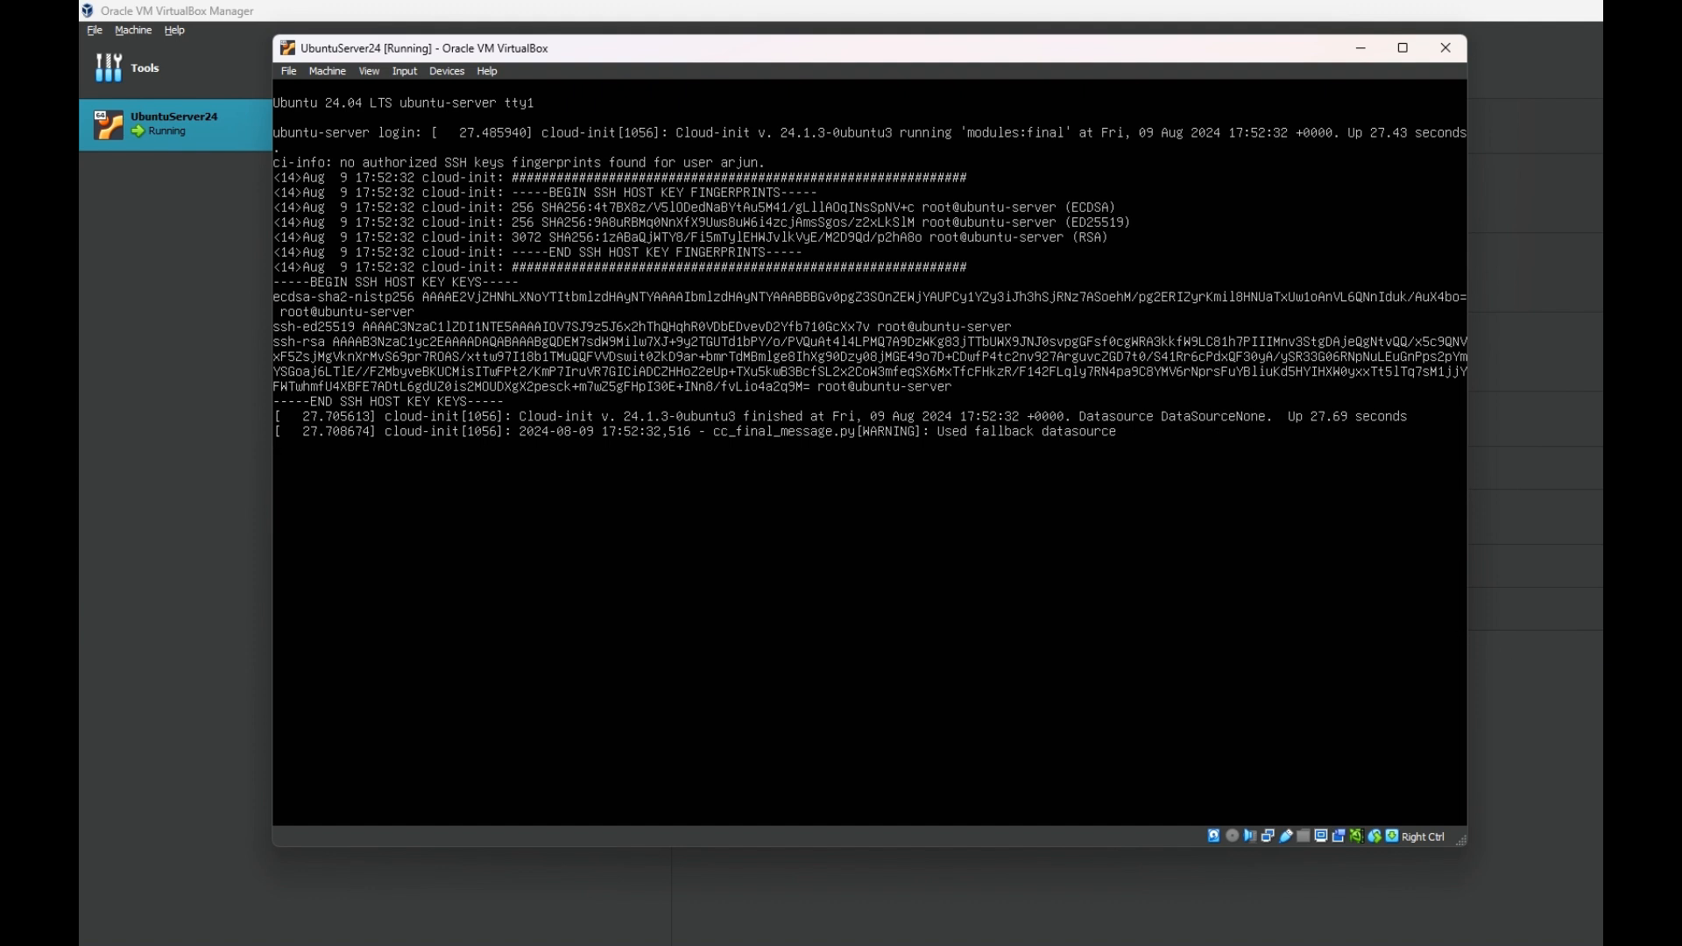
- Log in at the ubuntu-server console with the account's username and password
key("Return")
type("clear")
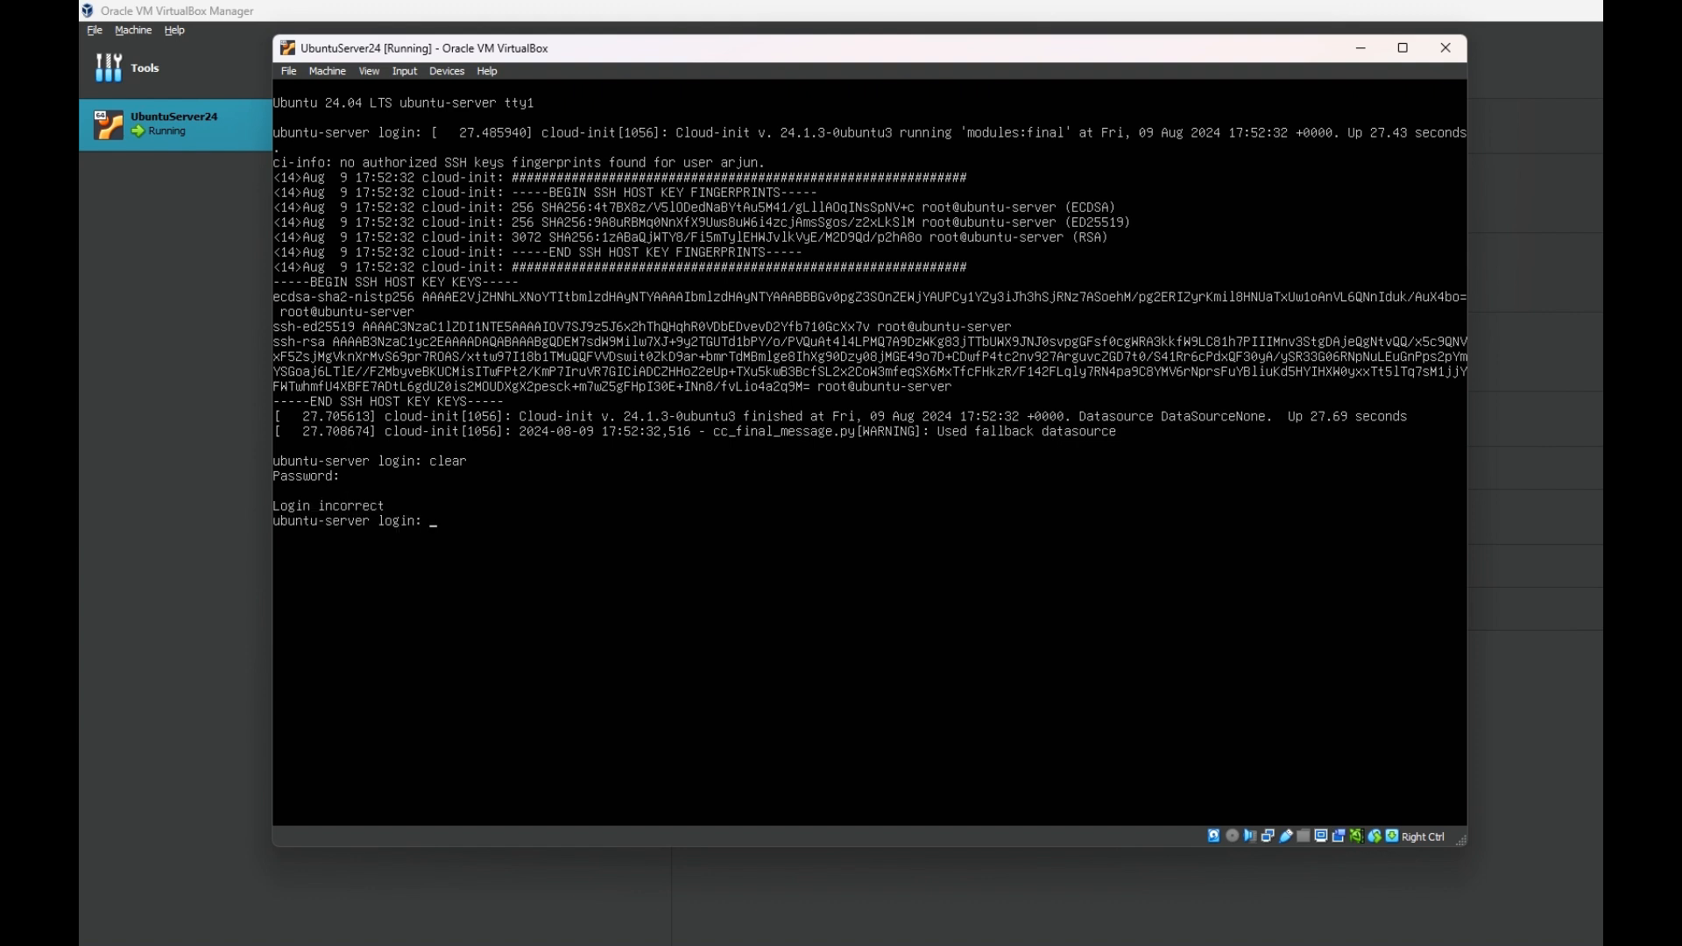
type("arjun")
key("Return")
key("Return")
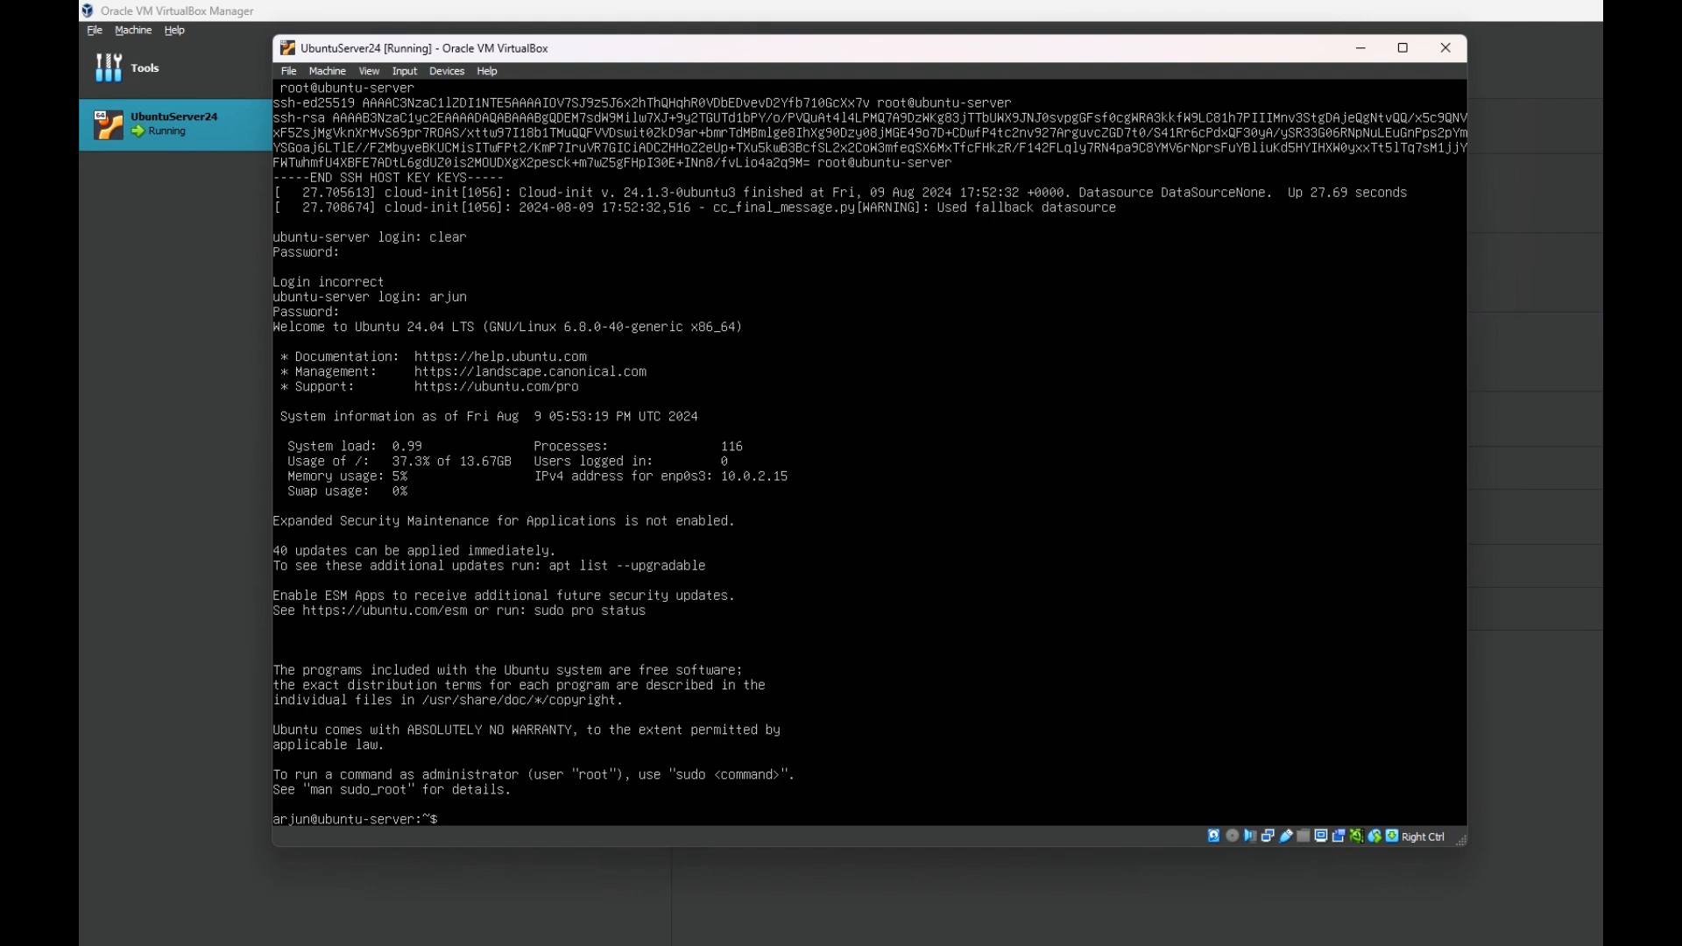
- Clear the login messages from the console with the clear command
type("cls")
key("Return")
type("clear")
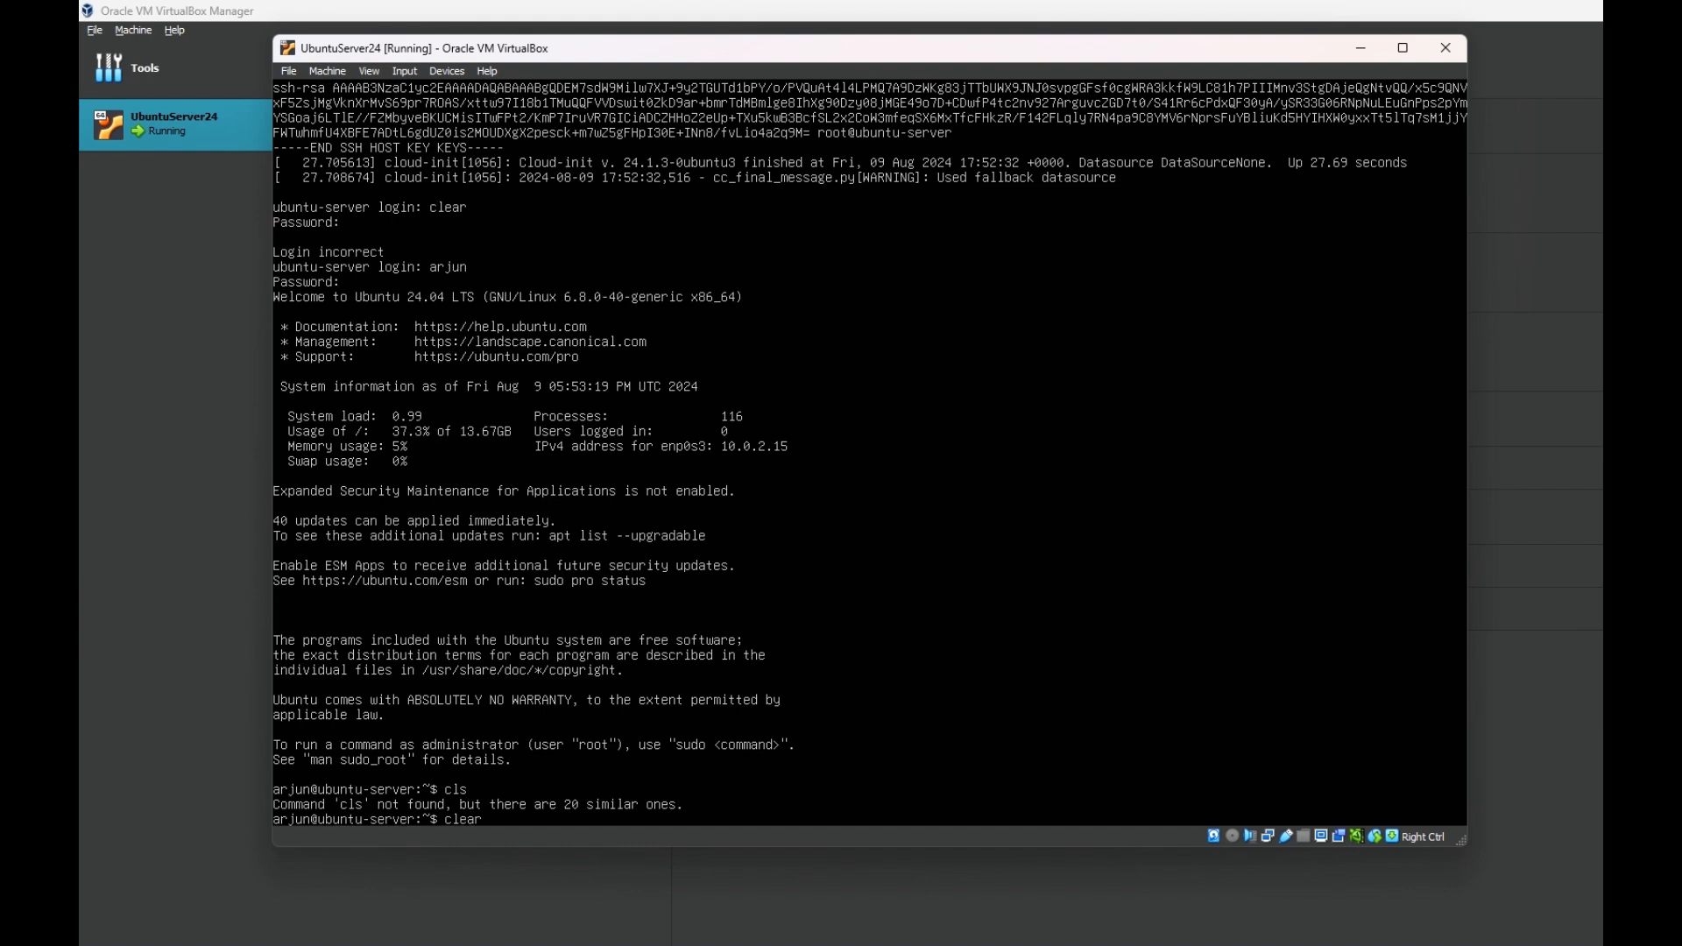
key("Return")
type("clear")
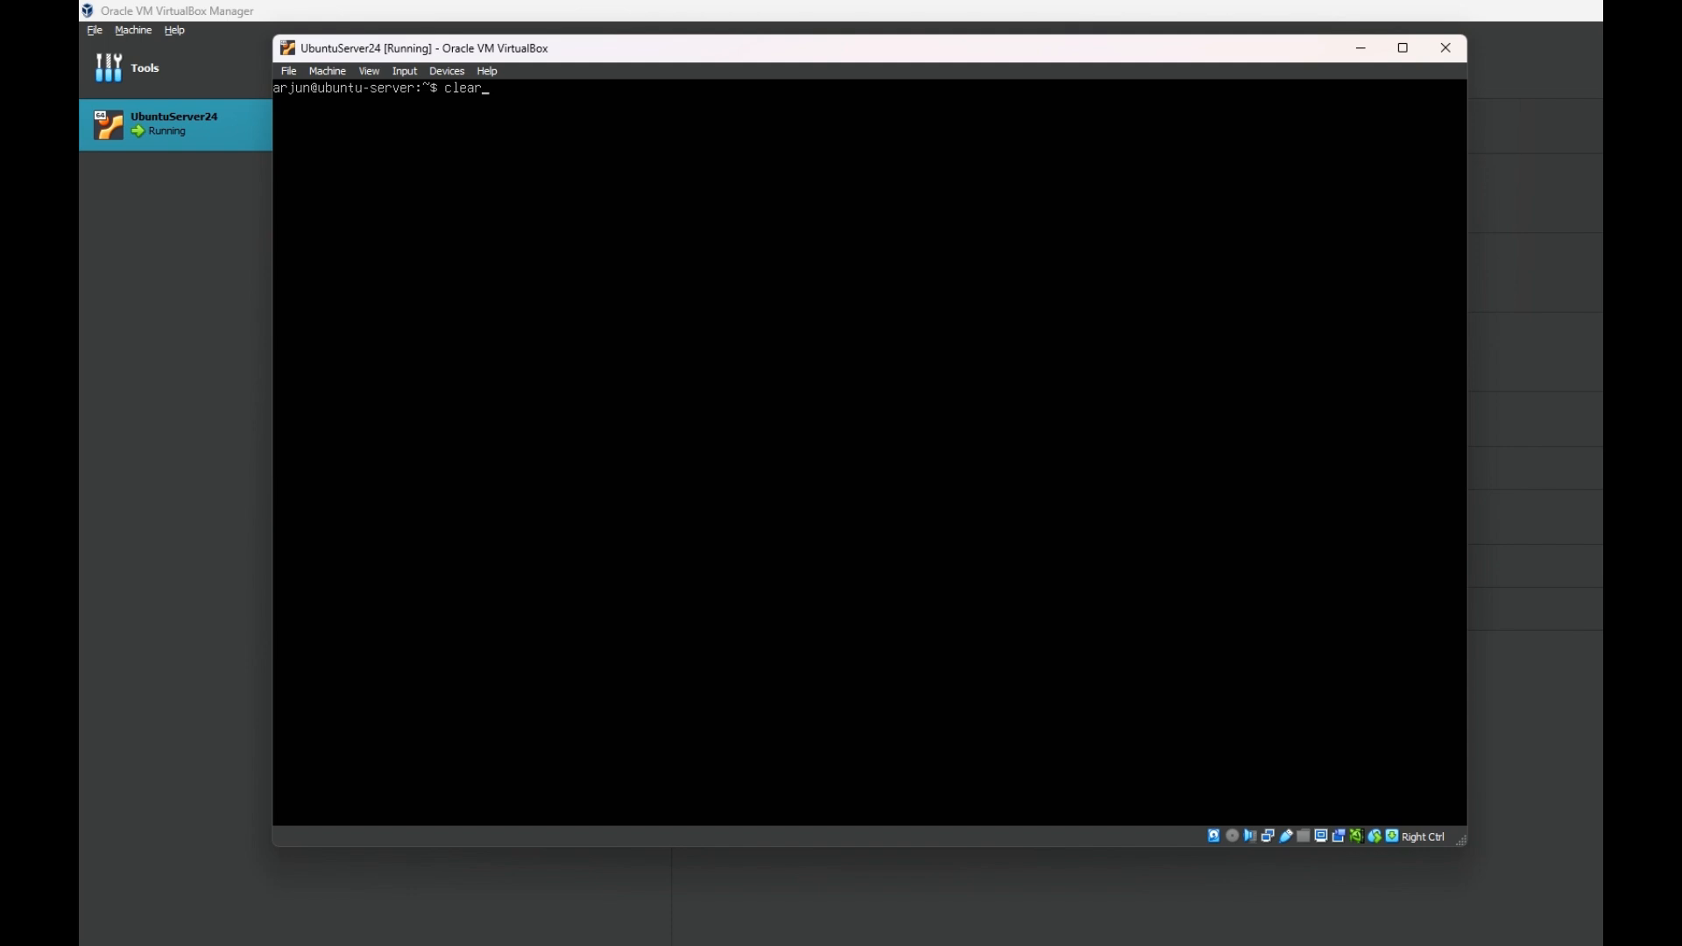
key("BackSpace")
key("BackSpace")
key("BackSpace")
type("s")
key("BackSpace")
type("lear")
key("Return")
- Print the current working directory with pwd and the logged-in account with whoami
type("pwd")
key("Return")
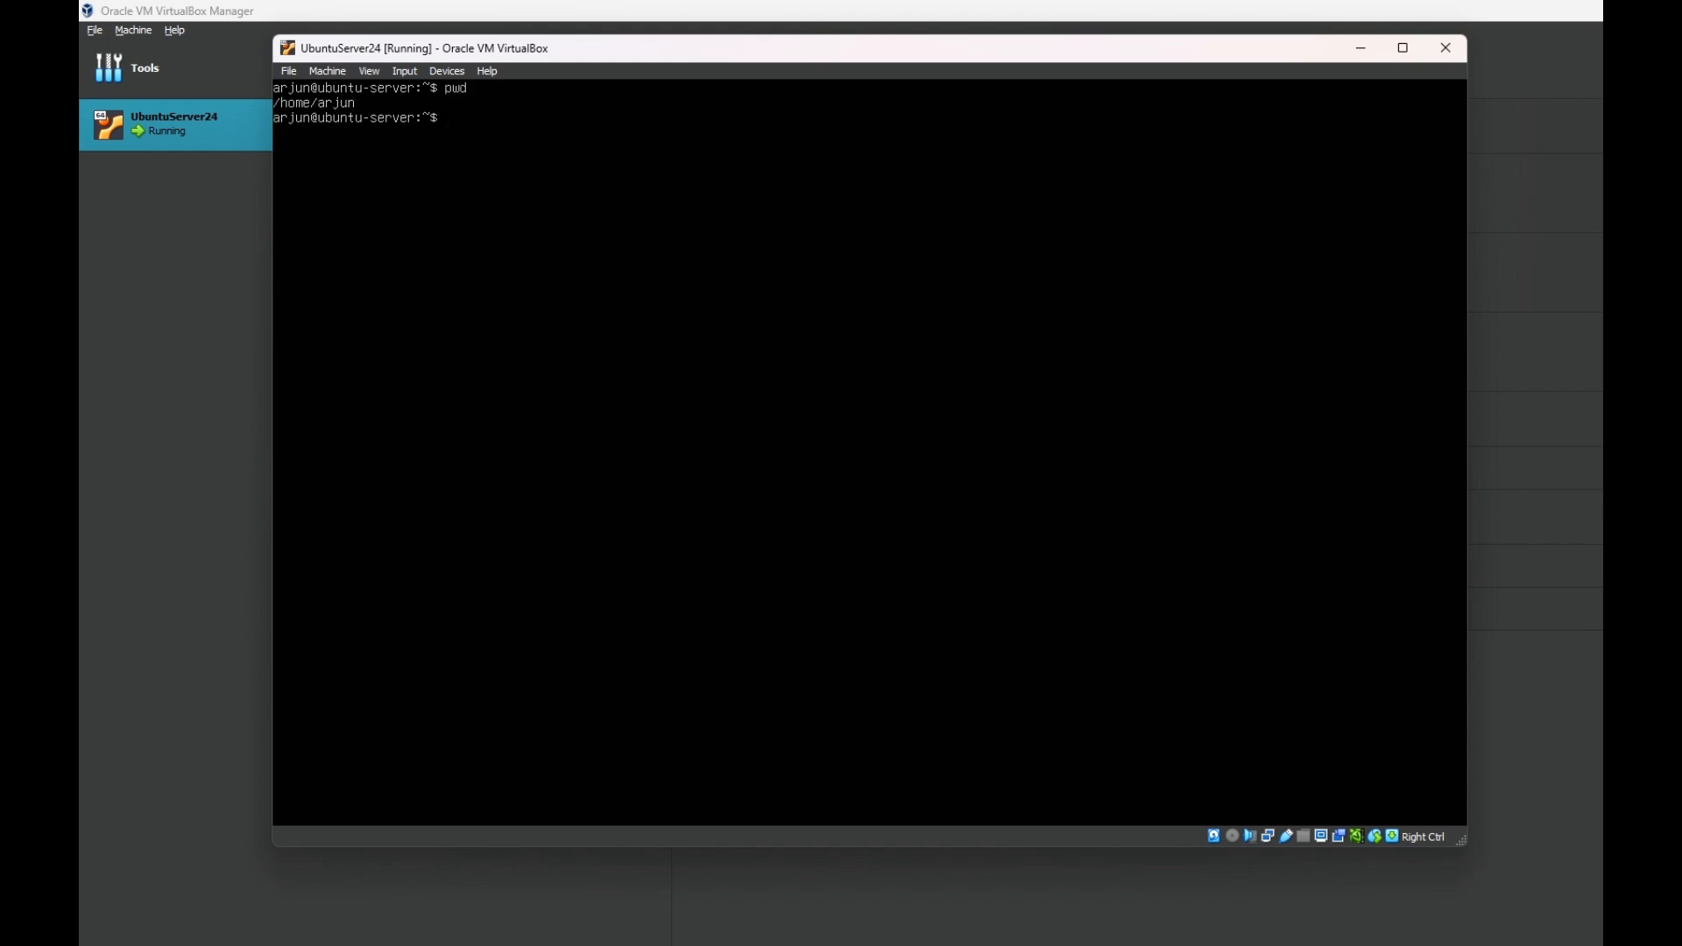
type("whoami")
key("Return")
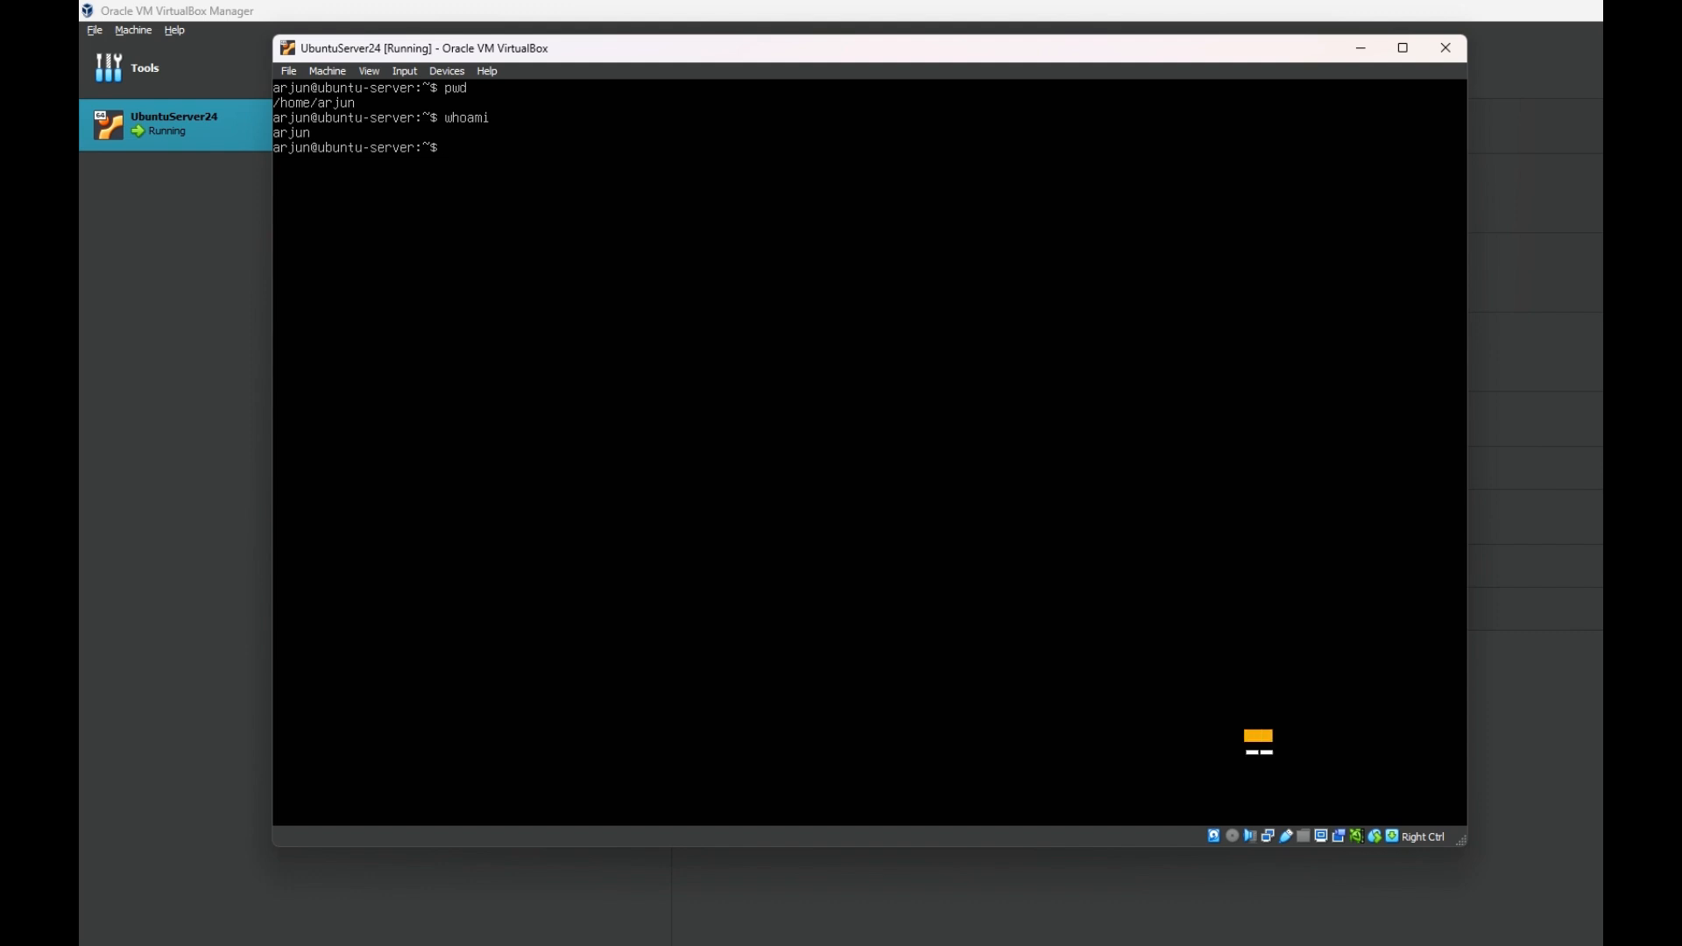